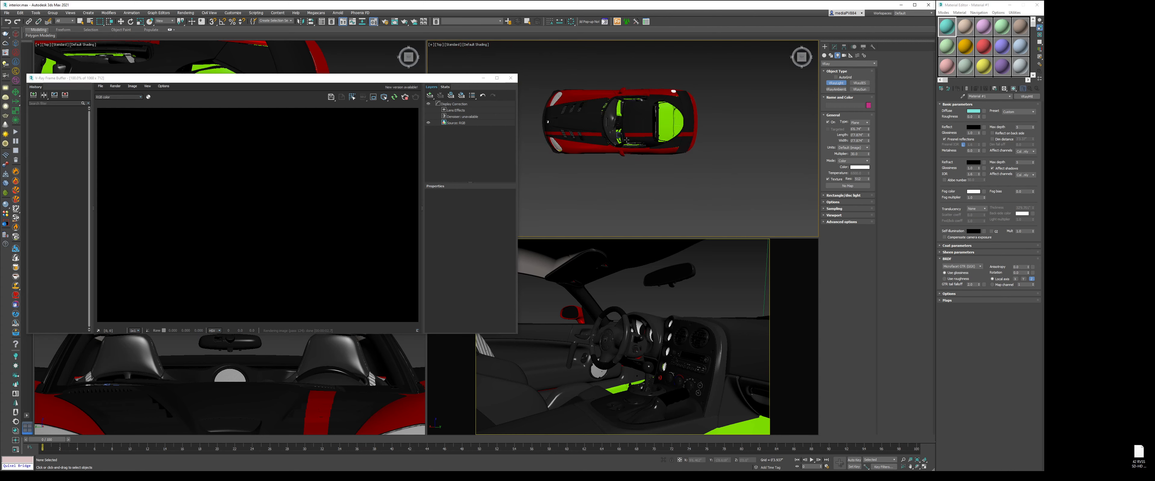
# - Draw a V-Ray plane light beside the rear of the car in the top view and make it targeted
pyautogui.scroll(4, 642, 108)
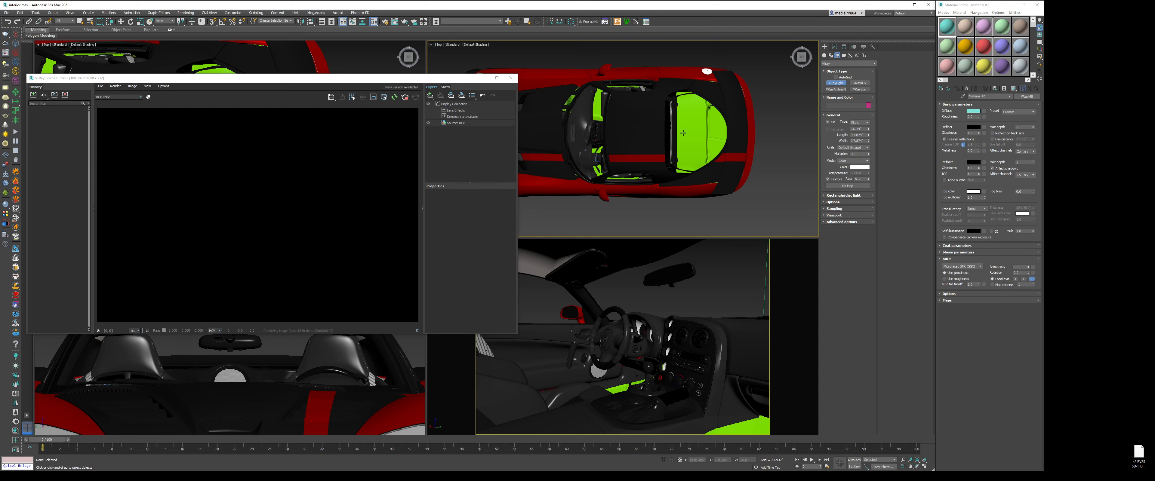
pyautogui.scroll(-4, 692, 121)
pyautogui.moveTo(646, 153); pyautogui.dragTo(774, 221)
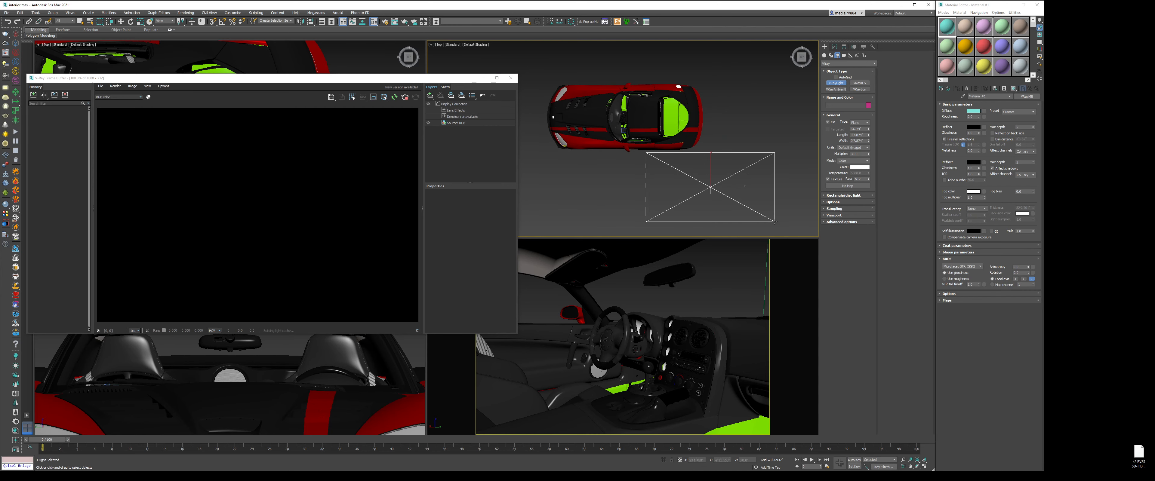
pyautogui.rightClick(737, 150)
pyautogui.click(834, 47)
pyautogui.click(827, 141)
# - Select the light's target and align it to the steering wheel
pyautogui.rightClick(686, 159)
pyautogui.click(673, 153)
pyautogui.rightClick(617, 334)
pyautogui.hotkey('shift', 'a')
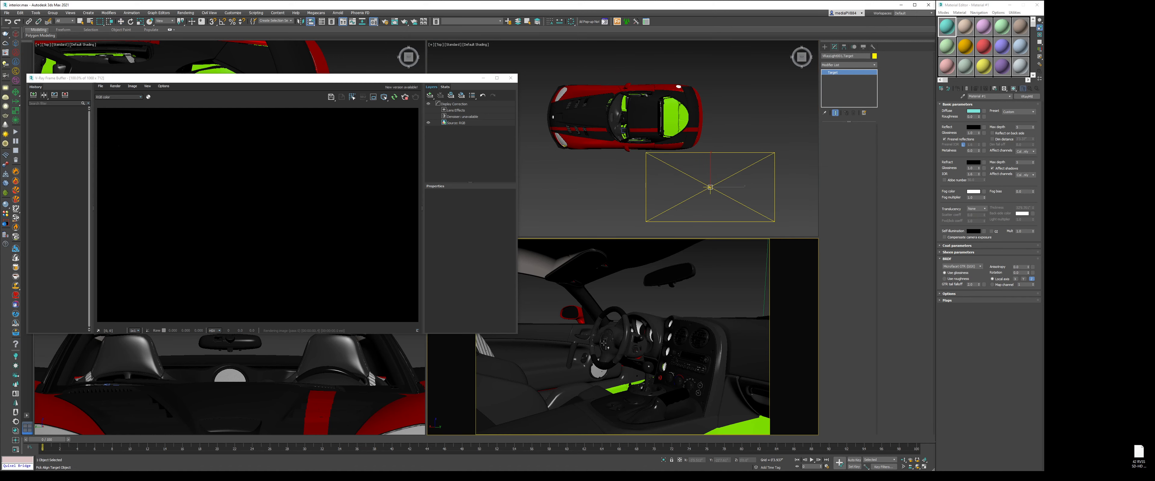
pyautogui.click(606, 344)
# - Select the light itself, raise it above the car in the front view and shift it toward the car's front in the top view
pyautogui.rightClick(683, 156)
pyautogui.rightClick(685, 167)
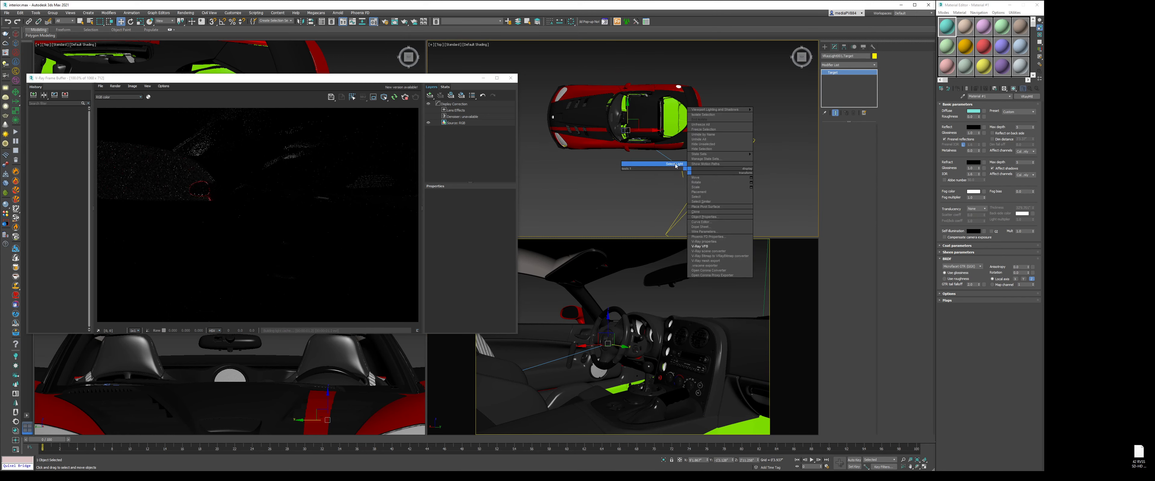
pyautogui.click(674, 163)
pyautogui.press('f')
pyautogui.moveTo(682, 159); pyautogui.dragTo(618, 197, button='middle')
pyautogui.scroll(-2, 618, 196)
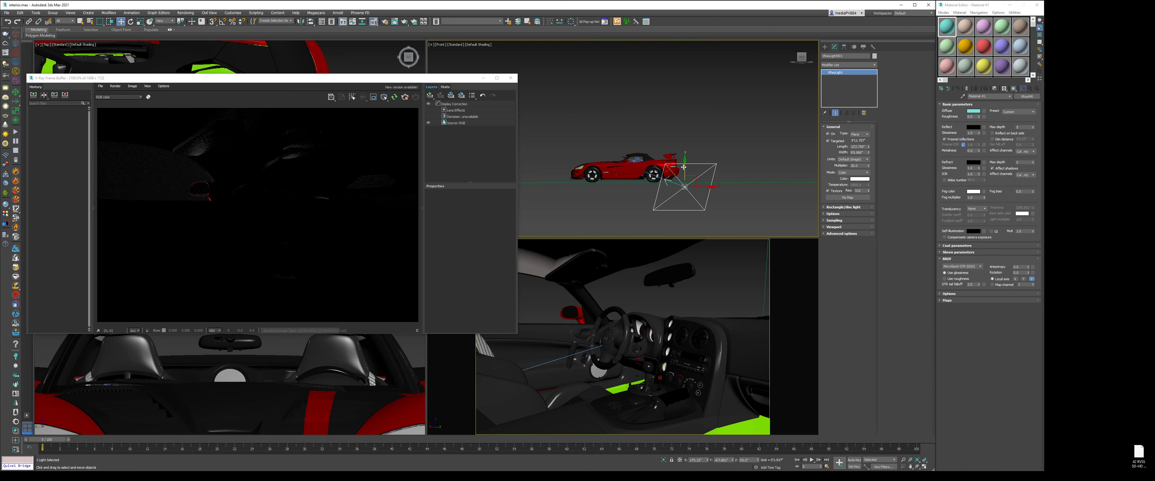
pyautogui.moveTo(685, 168); pyautogui.dragTo(694, 117)
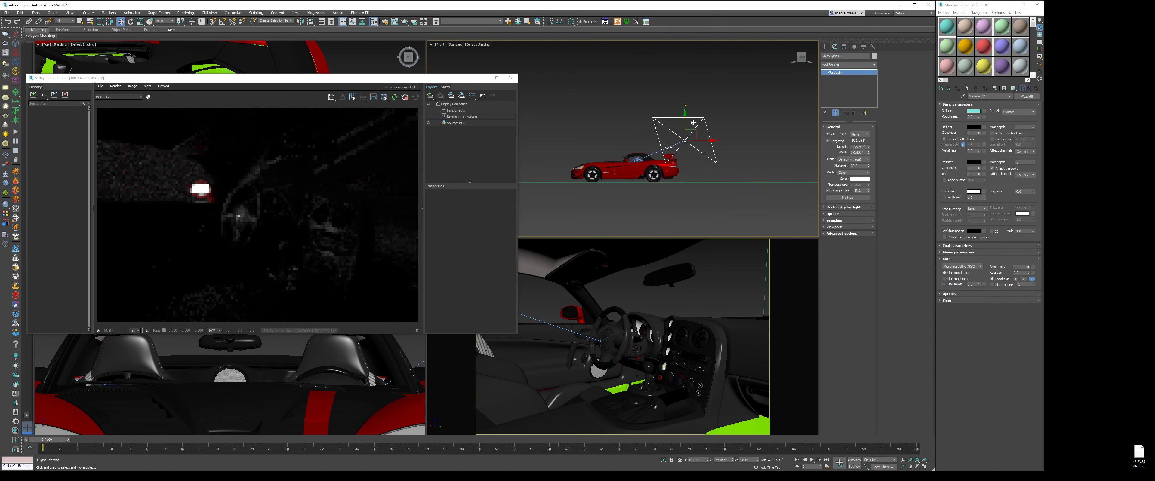
pyautogui.press('t')
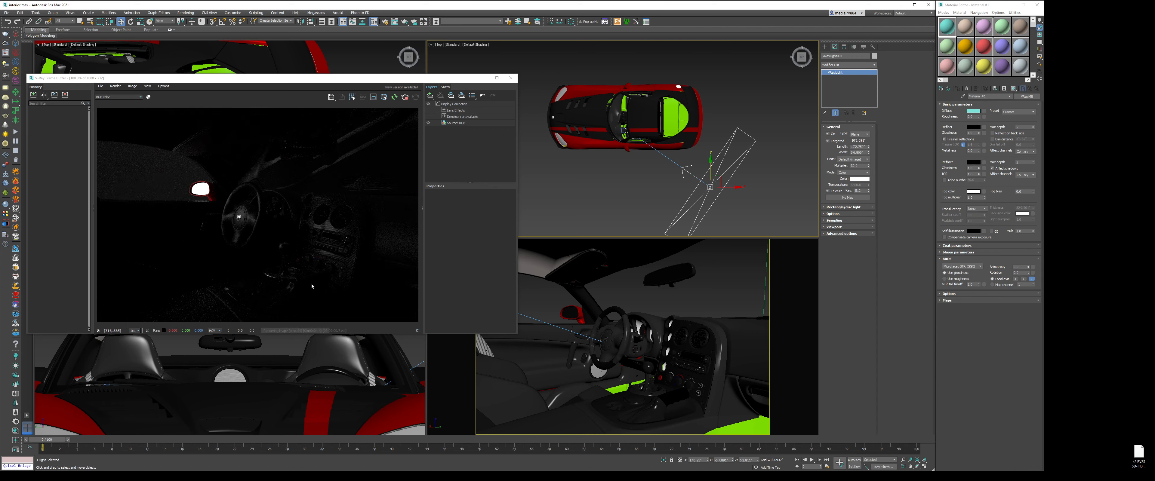
pyautogui.moveTo(717, 182); pyautogui.dragTo(687, 190)
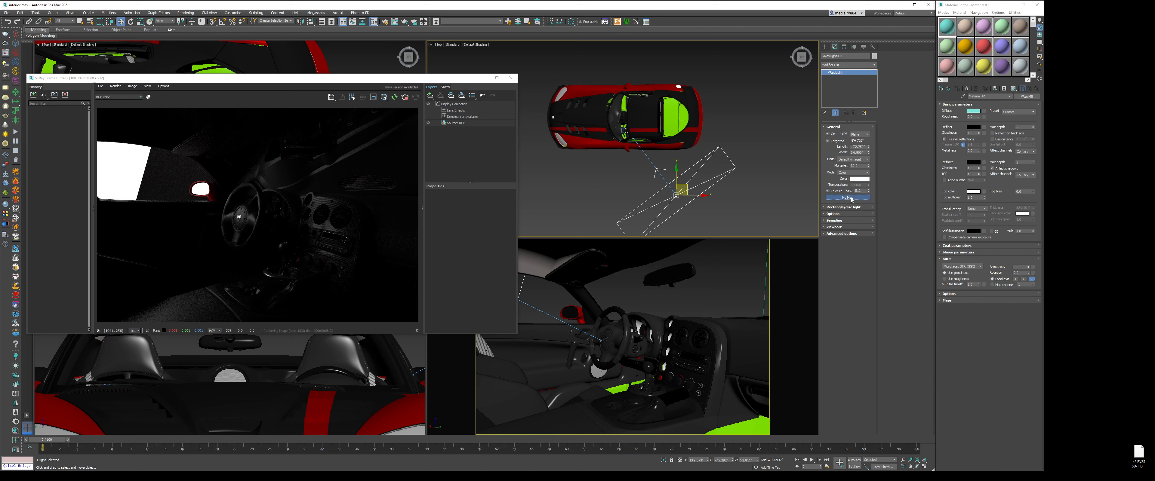
# - Texture the light with a V-Ray HDRI map using the square gradient EXR image, and make the light invisible
pyautogui.click(851, 198)
pyautogui.click(1069, 146)
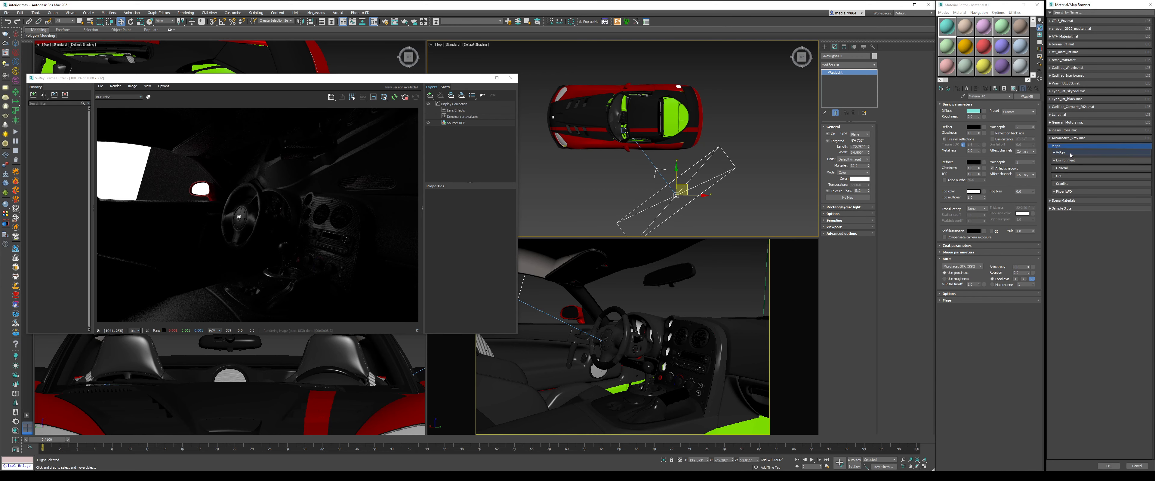
pyautogui.click(1070, 153)
pyautogui.doubleClick(1076, 160)
pyautogui.click(101, 23)
pyautogui.click(49, 81)
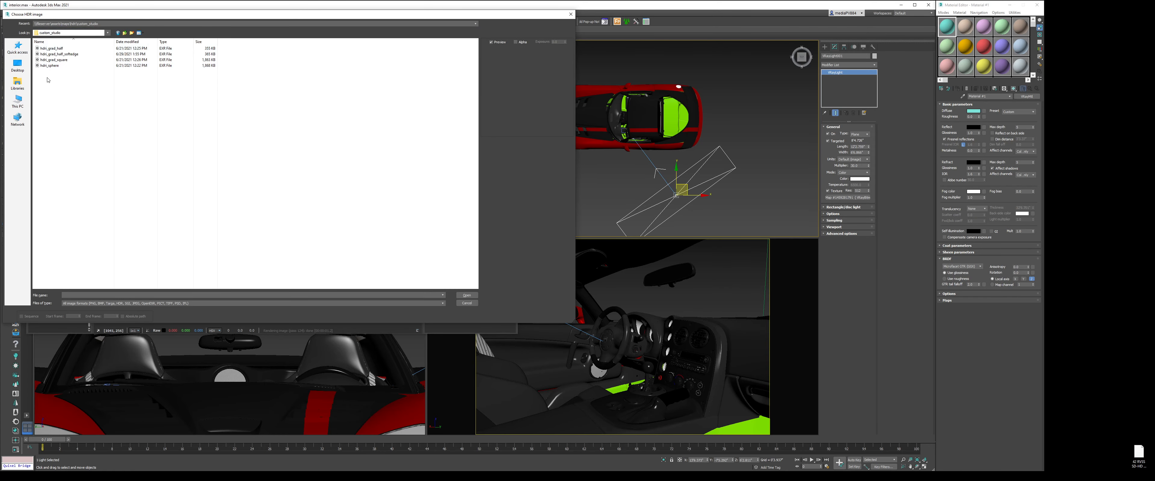
pyautogui.click(56, 60)
pyautogui.press('Return')
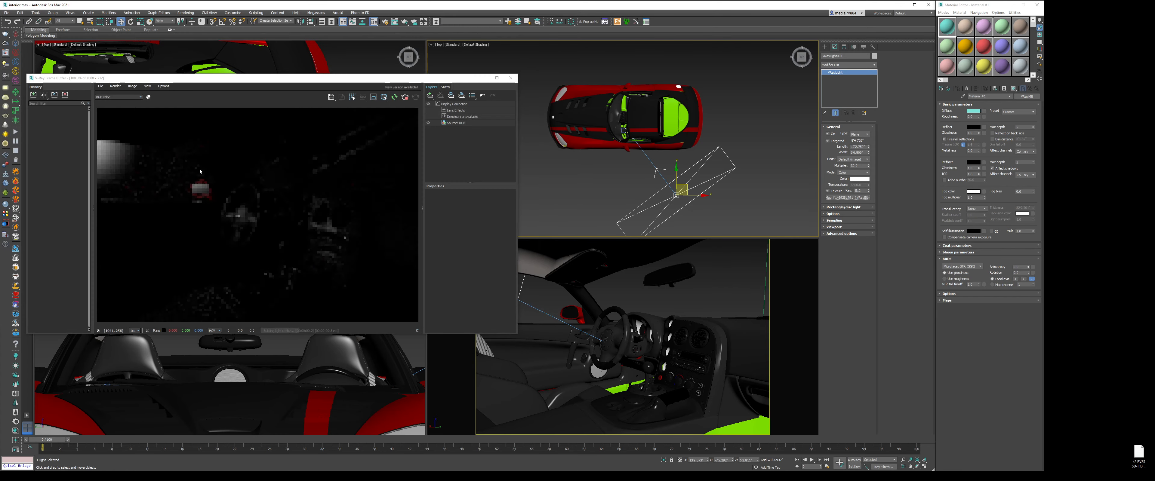
pyautogui.click(844, 215)
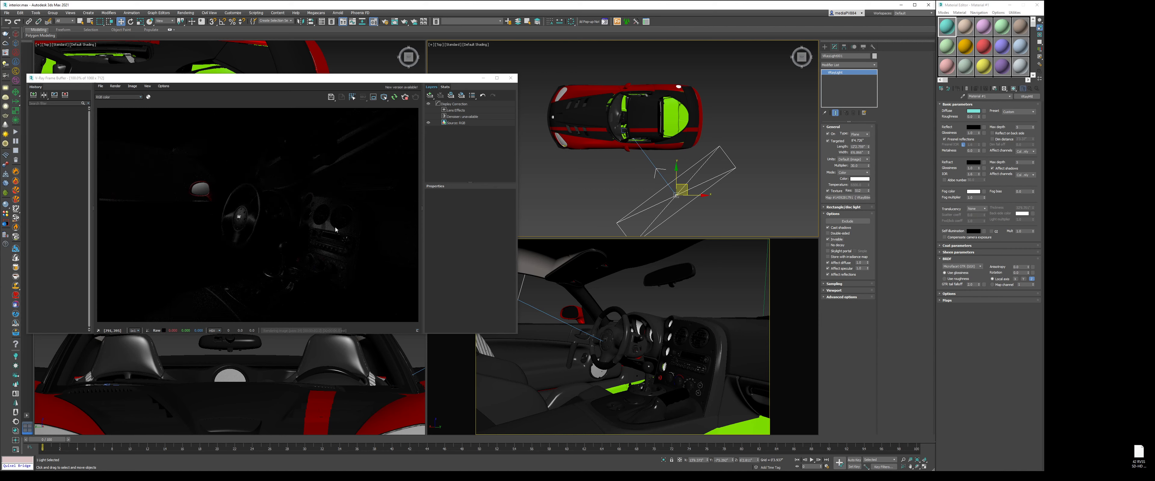
# - Clone the light and place the clone above the car's front end, aimed at the steering wheel from the opposite side
pyautogui.moveTo(671, 131); pyautogui.dragTo(674, 120, button='middle')
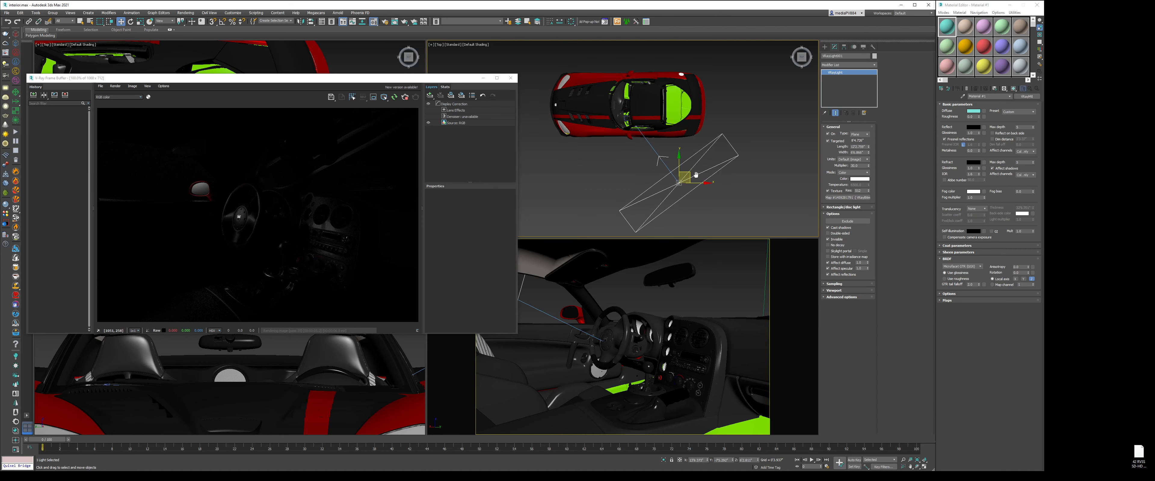
pyautogui.moveTo(696, 175); pyautogui.dragTo(696, 187, button='middle')
pyautogui.scroll(-2, 696, 187)
pyautogui.hotkey('ctrl', 'v')
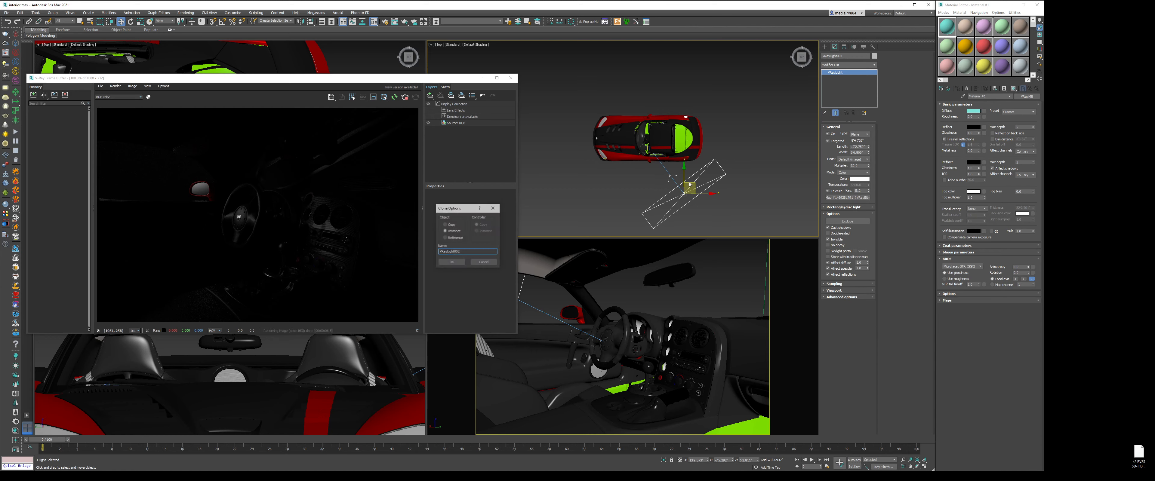
pyautogui.click(451, 262)
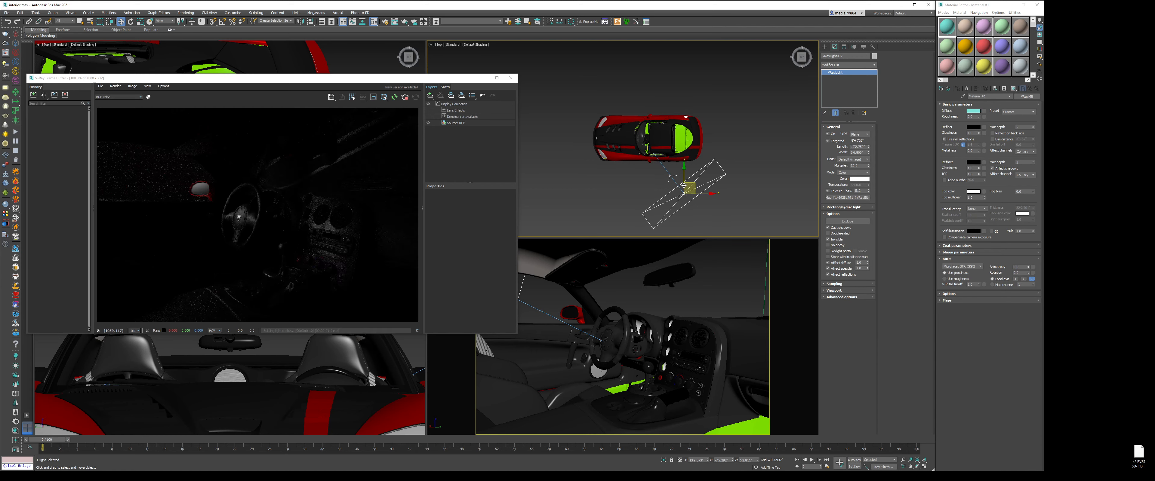
pyautogui.moveTo(669, 178); pyautogui.dragTo(591, 118)
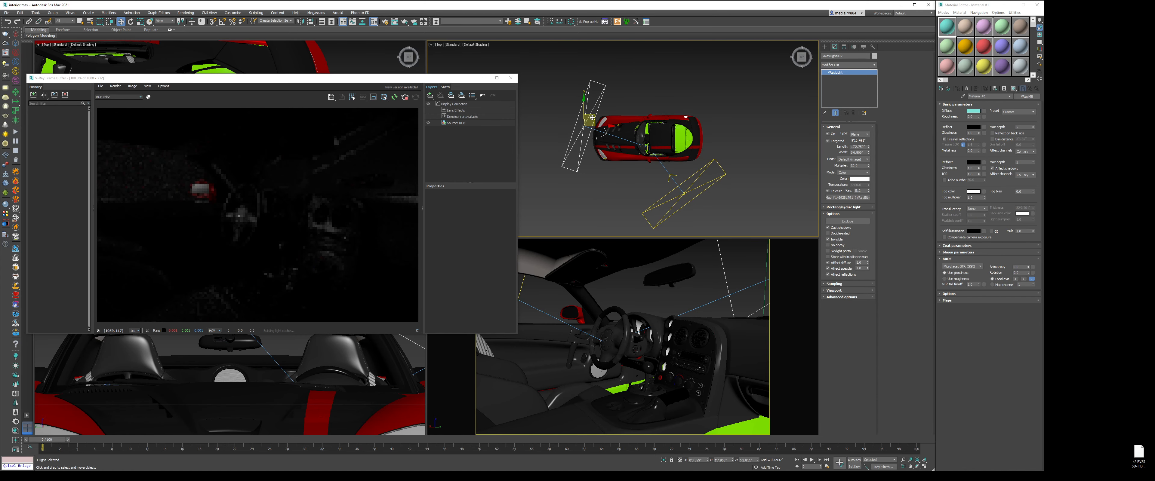
pyautogui.press('f')
pyautogui.moveTo(568, 131); pyautogui.dragTo(587, 119)
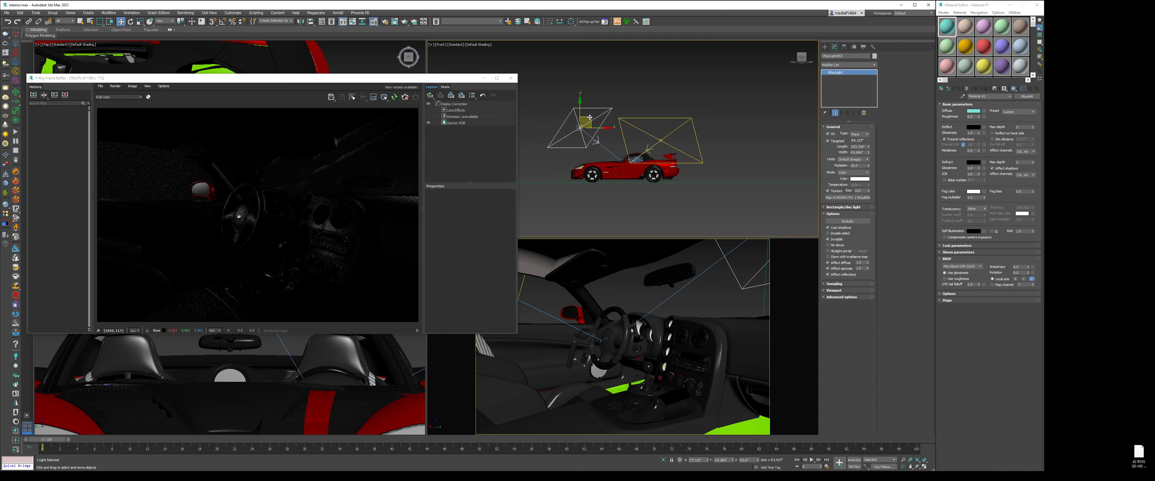
# - Enlarge the cloned light's length and width and centre it across the front of the car
pyautogui.press('t')
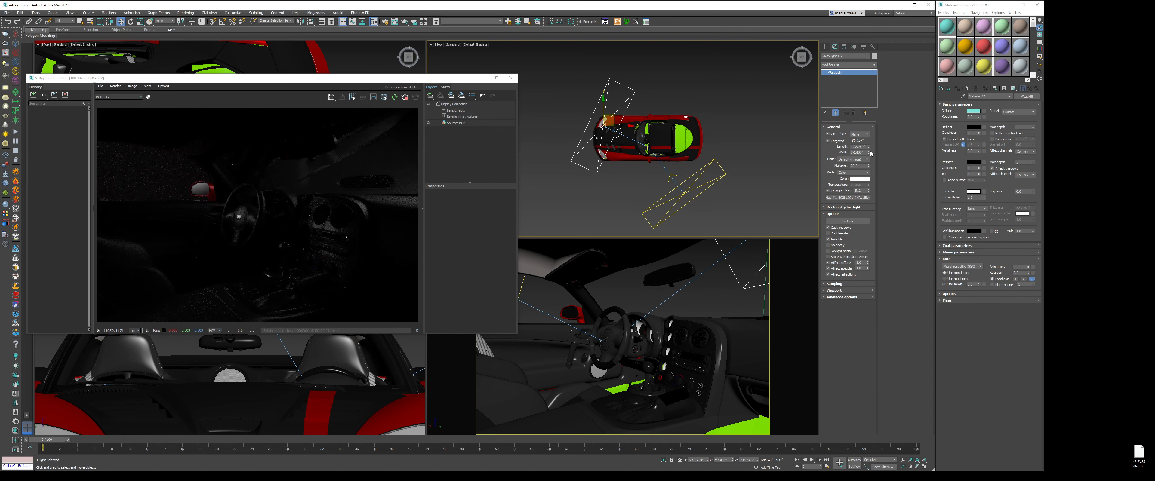
pyautogui.moveTo(870, 153); pyautogui.dragTo(867, 136)
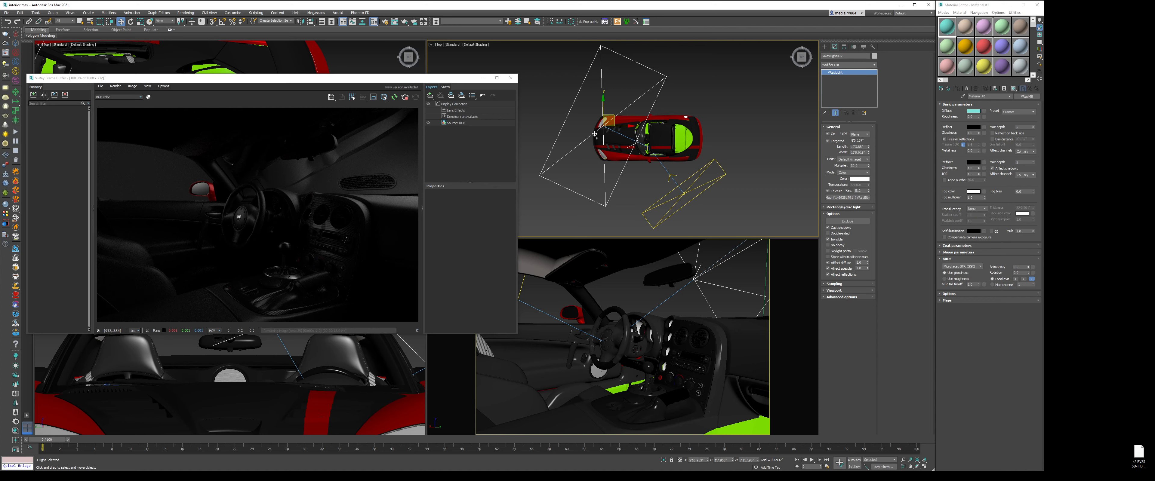
pyautogui.moveTo(612, 113); pyautogui.dragTo(605, 131)
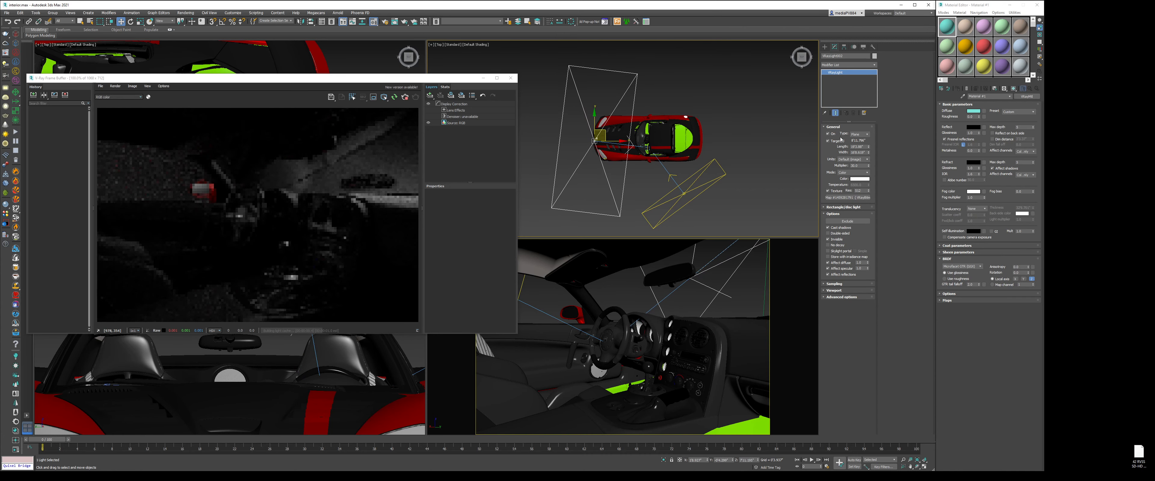
# - Set the cloned light's multiplier to 60 after trying 75
pyautogui.doubleClick(855, 165)
pyautogui.write('75')
pyautogui.press('Return')
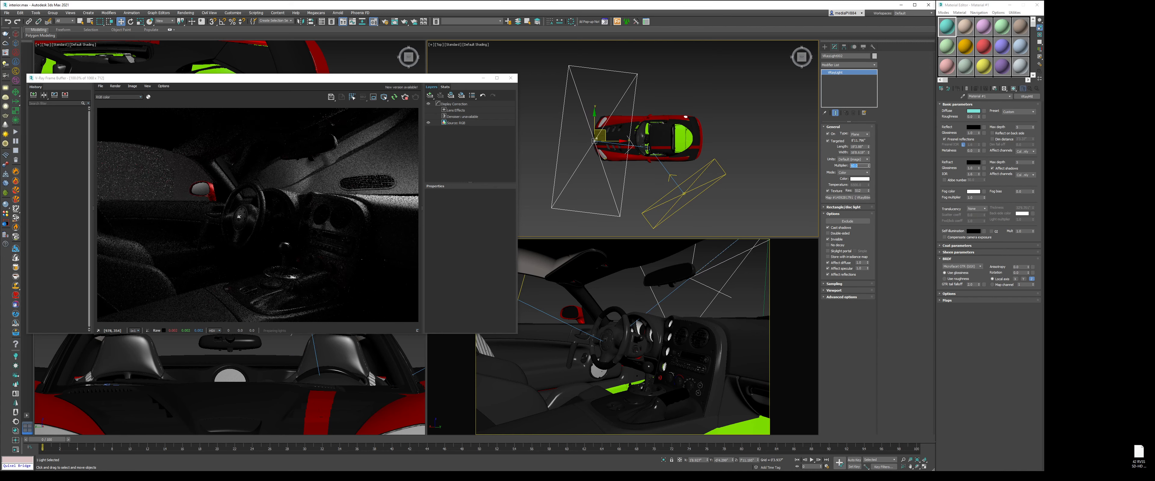
pyautogui.write('60')
pyautogui.press('Return')
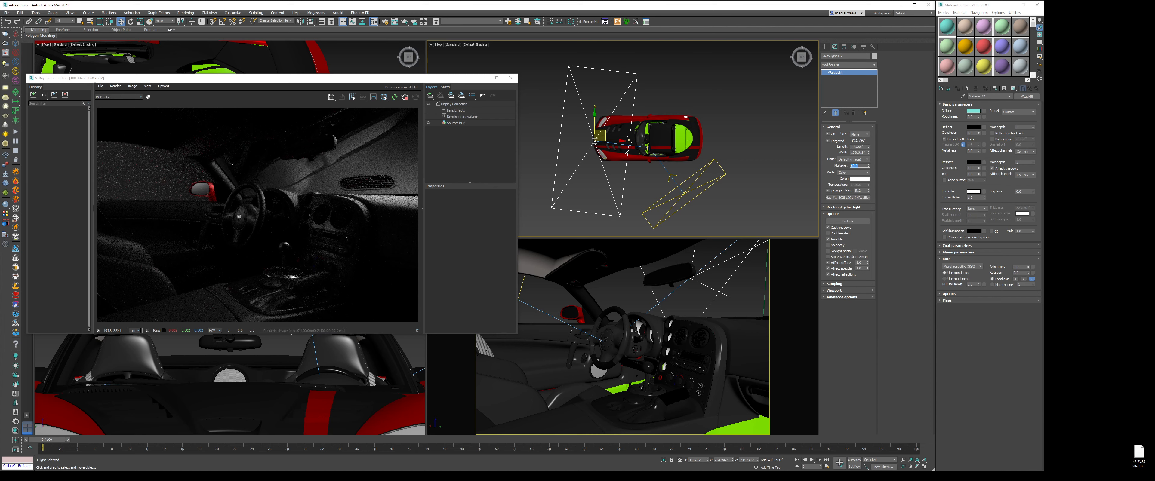
# - Sample the windshield's material into an editor slot and darken the reflection colour of its clear glass sub-material to nearly black
pyautogui.click(952, 72)
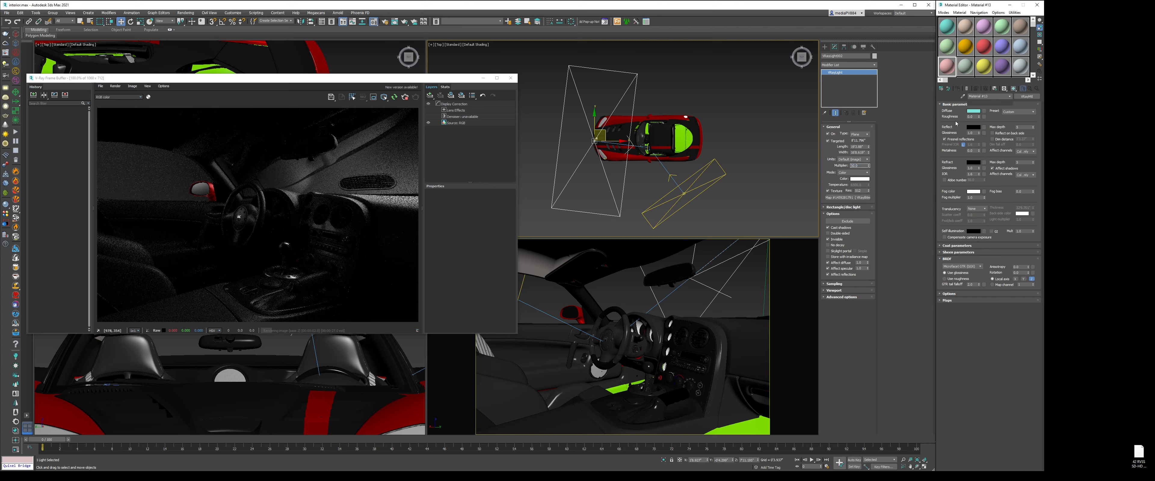
pyautogui.press('q')
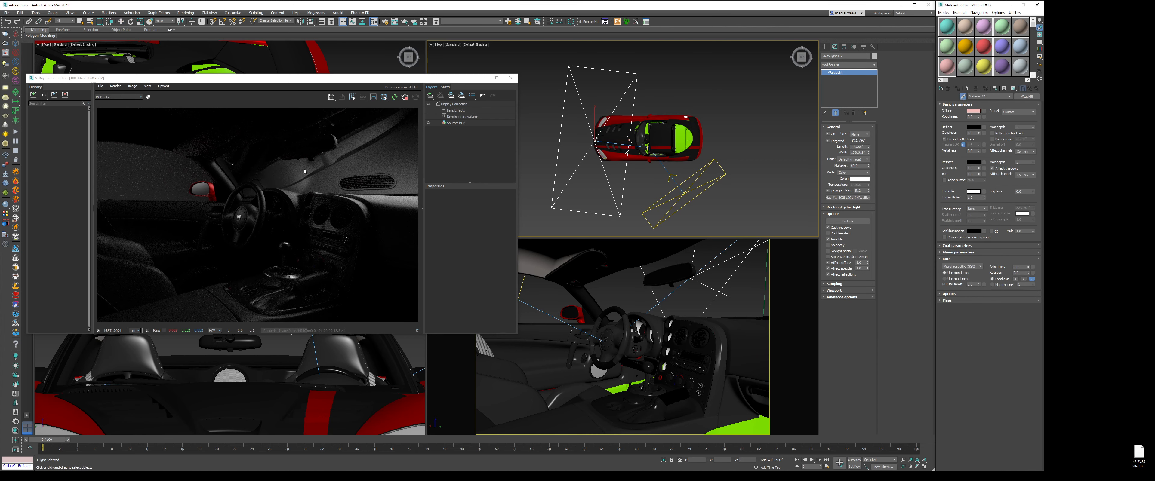
pyautogui.click(708, 284)
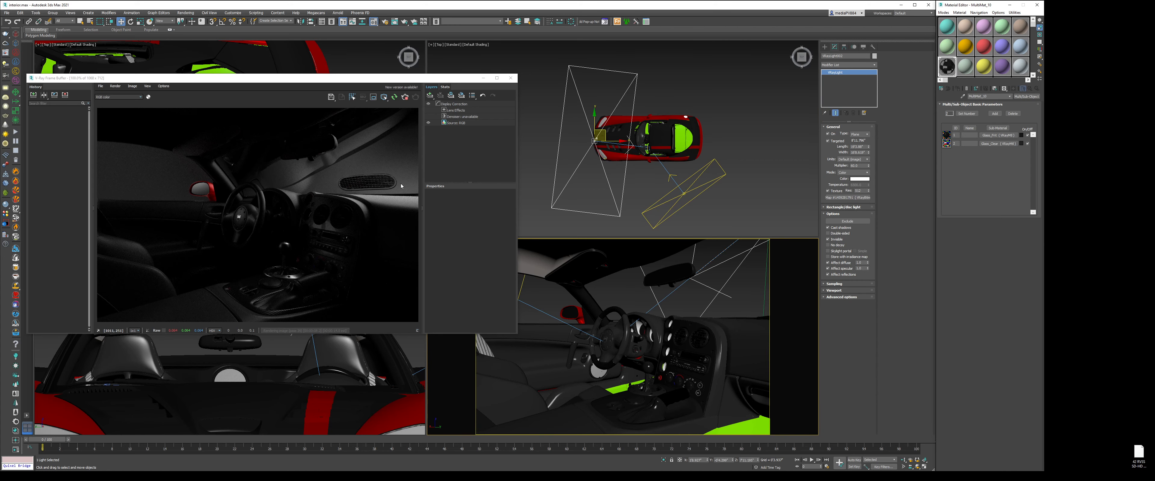
pyautogui.click(999, 143)
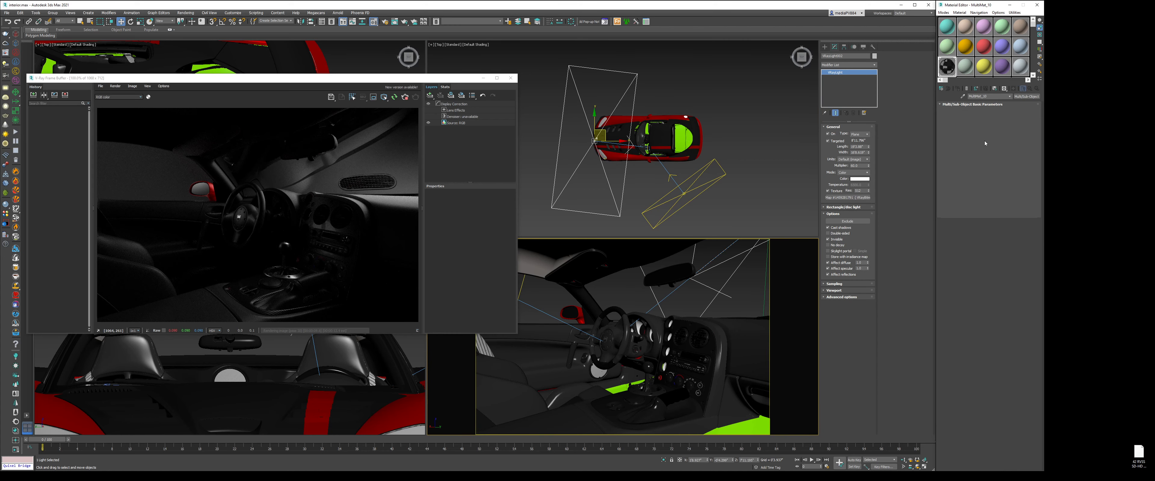
pyautogui.click(973, 127)
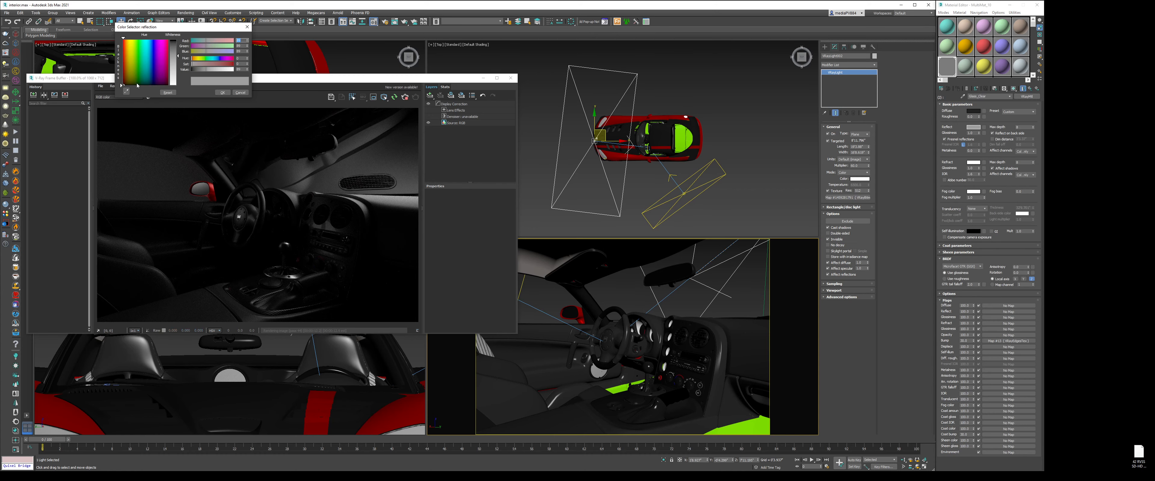
pyautogui.click(193, 71)
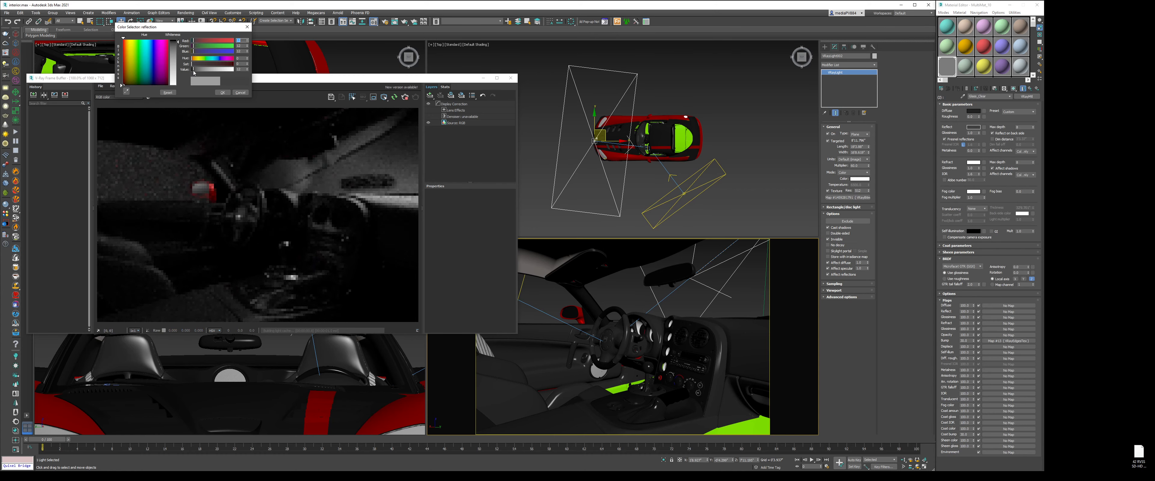
pyautogui.click(225, 94)
# - Try to hide the windshield glass, selecting it in the top view
pyautogui.middleClick(647, 145)
pyautogui.scroll(8, 647, 144)
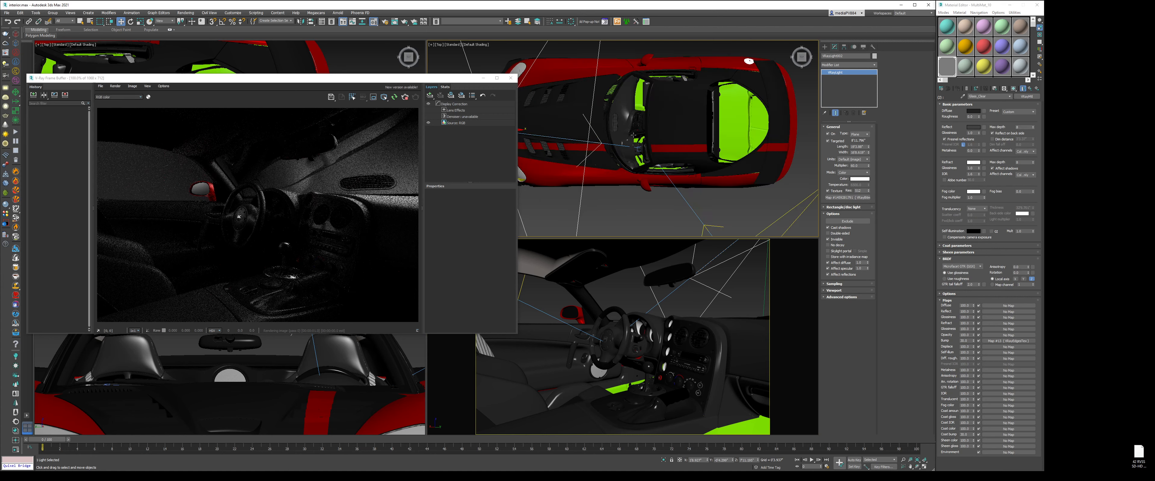
pyautogui.press('F4')
pyautogui.click(665, 103)
pyautogui.rightClick(664, 103)
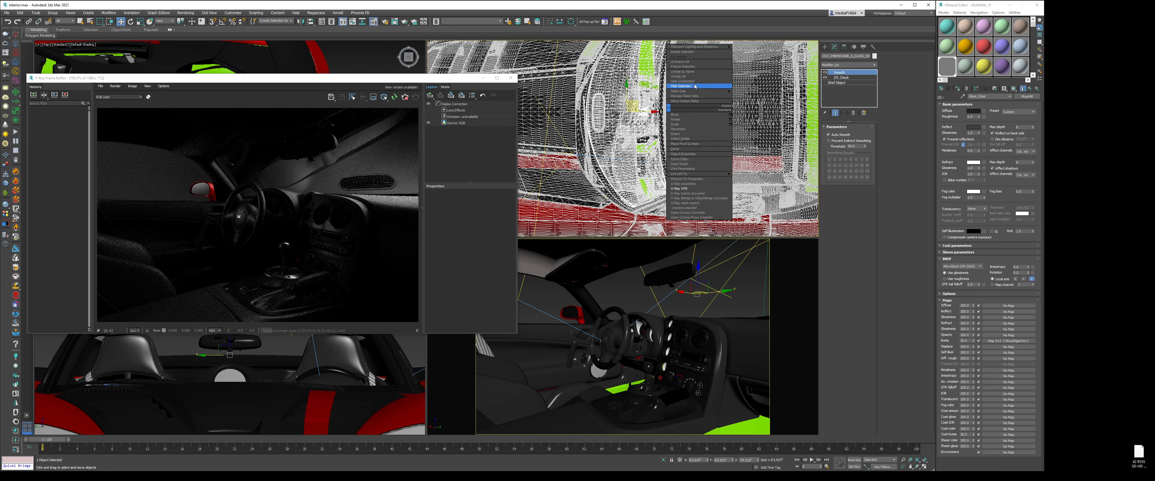
pyautogui.click(680, 84)
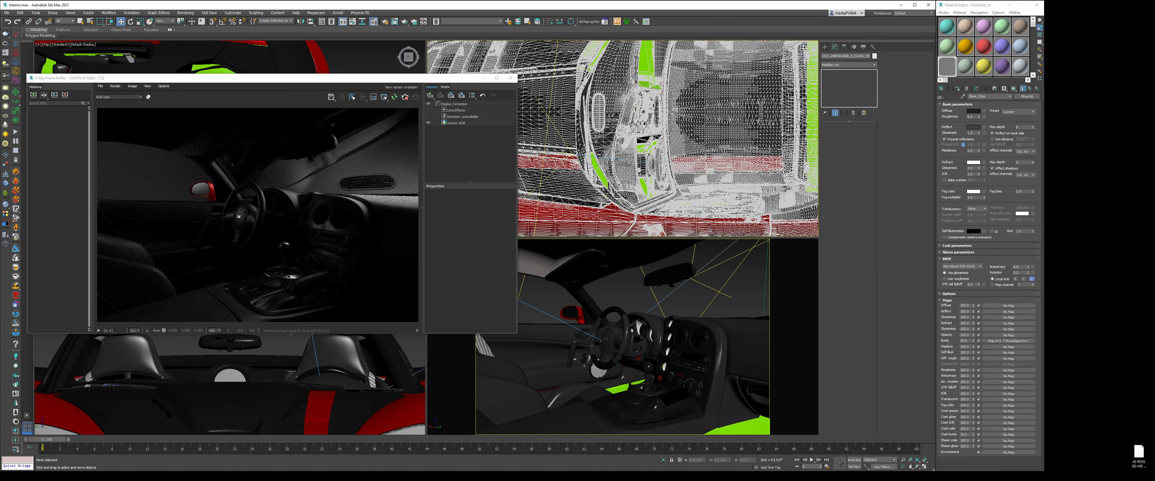
# - Sample the windshield's material into an editor slot and set its clear glass sub-material's reflection colour to black
pyautogui.press('F4')
pyautogui.click(668, 114)
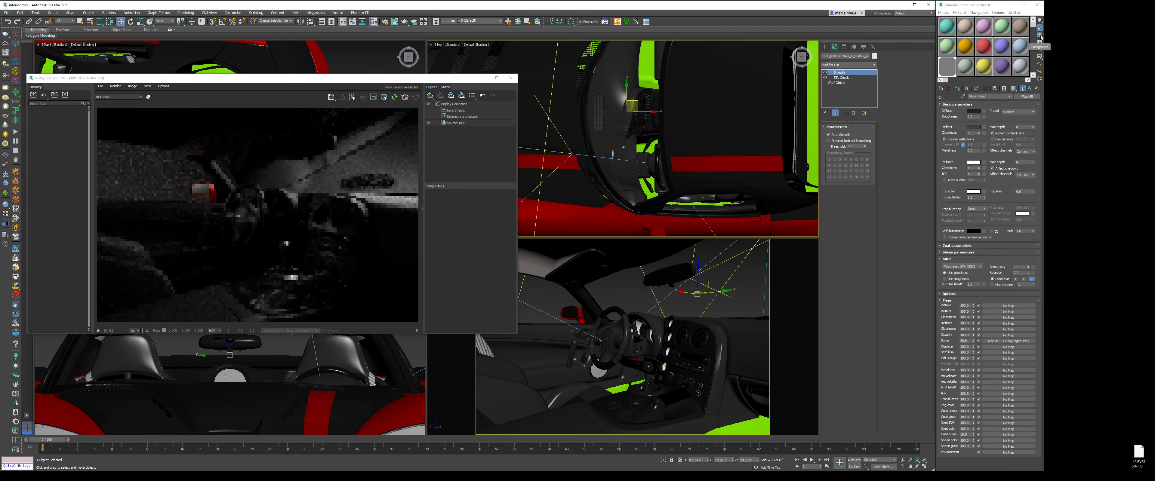
pyautogui.click(962, 95)
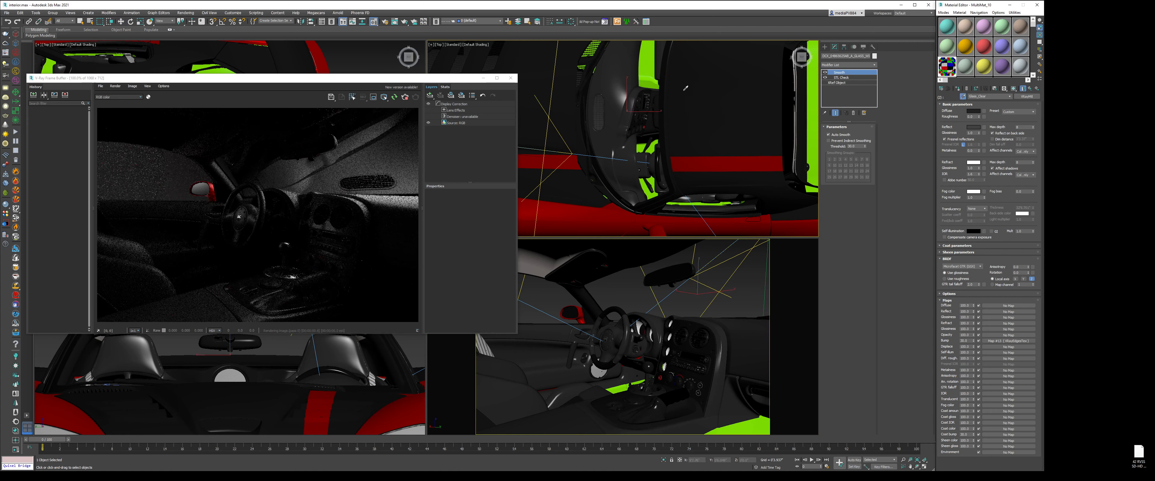
pyautogui.click(628, 100)
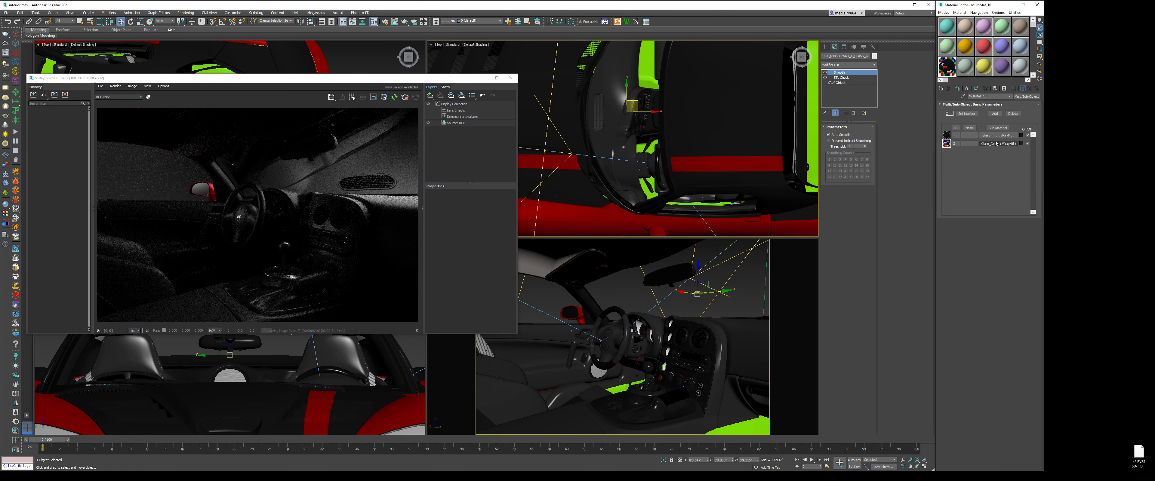
pyautogui.click(998, 144)
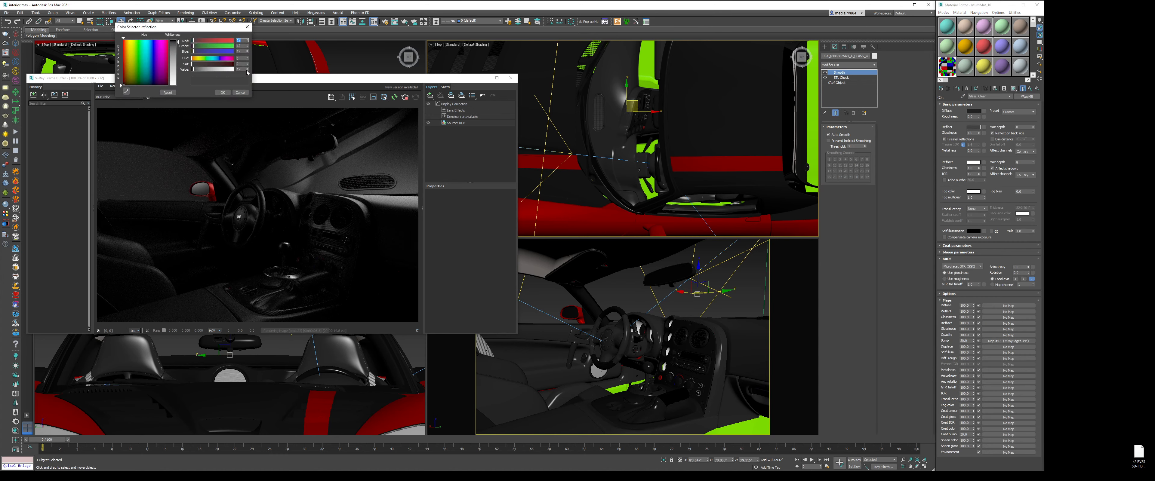
pyautogui.rightClick(246, 70)
pyautogui.click(222, 92)
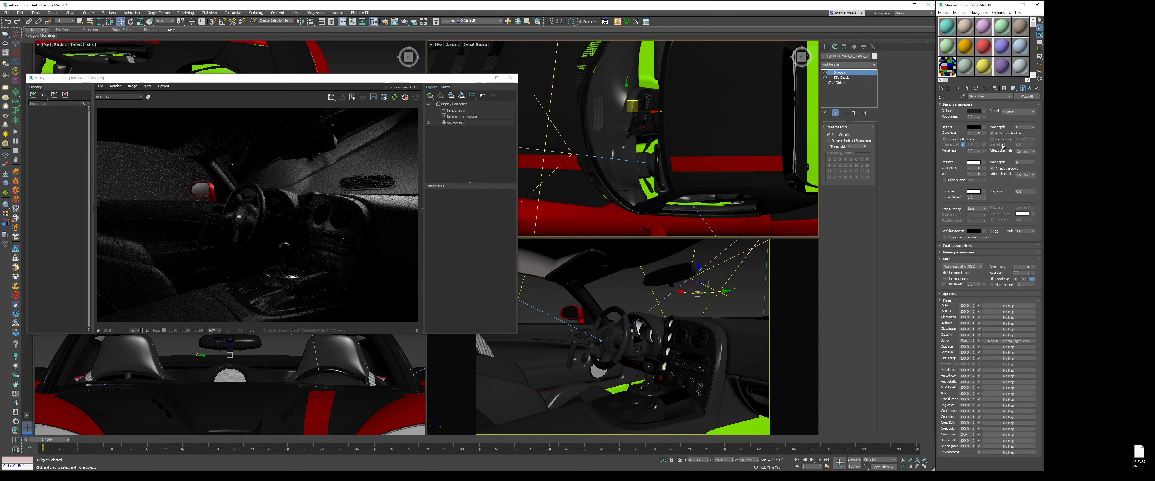
pyautogui.click(960, 246)
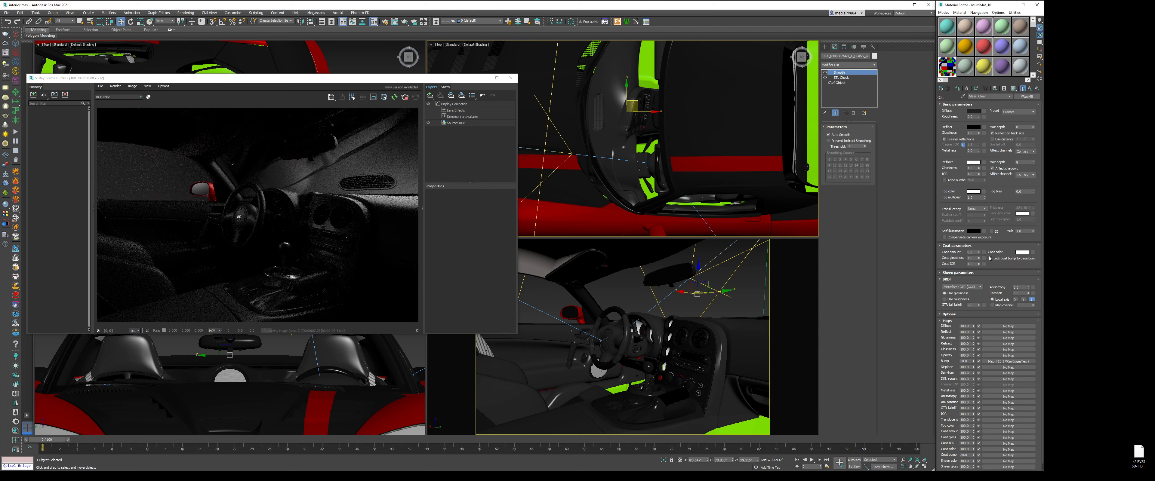
pyautogui.click(968, 247)
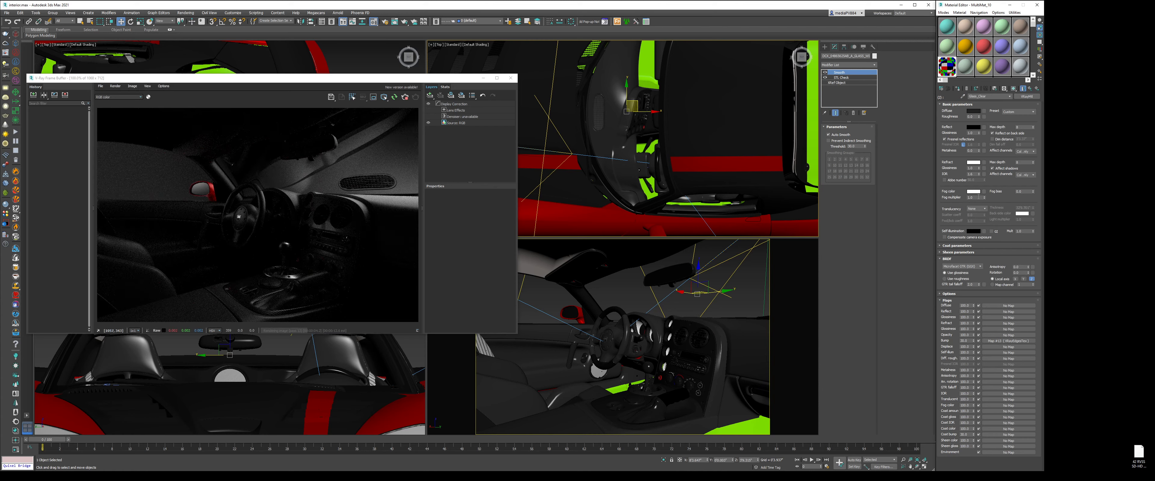
# - Try converting the selected windshield glass to an editable mesh from a perspective view
pyautogui.scroll(3, 606, 138)
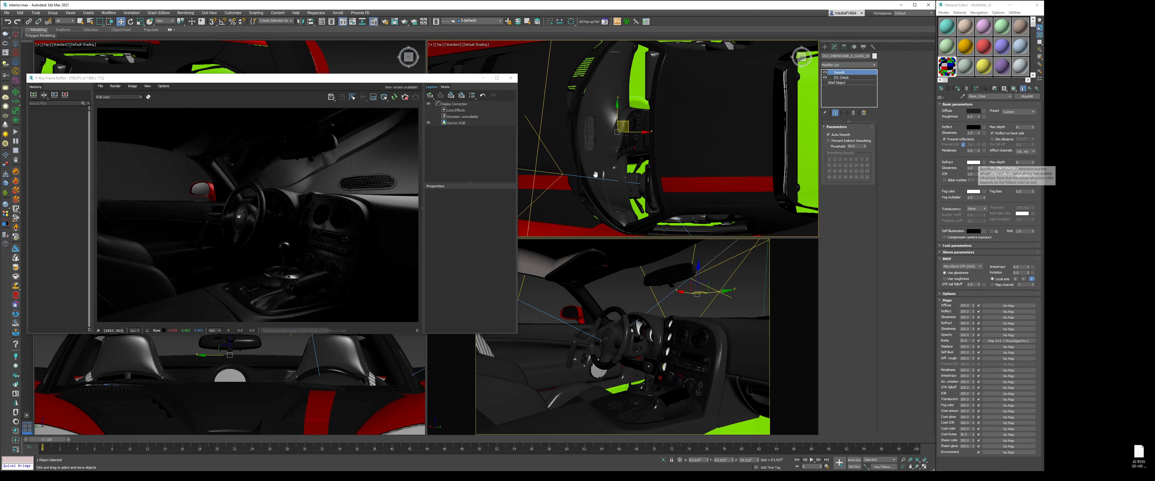
pyautogui.press('p')
pyautogui.press('F4')
pyautogui.moveTo(613, 142)
pyautogui.keyDown('alt'); pyautogui.mouseDown(button='middle')
pyautogui.moveTo(645, 116)
pyautogui.moveTo(632, 120)
pyautogui.moveTo(735, 110)
pyautogui.moveTo(720, 111)
pyautogui.moveTo(717, 146)
pyautogui.moveTo(713, 105)
pyautogui.mouseUp(button='middle'); pyautogui.keyUp('alt')
pyautogui.scroll(2, 740, 110)
pyautogui.hotkey('alt', 'x')
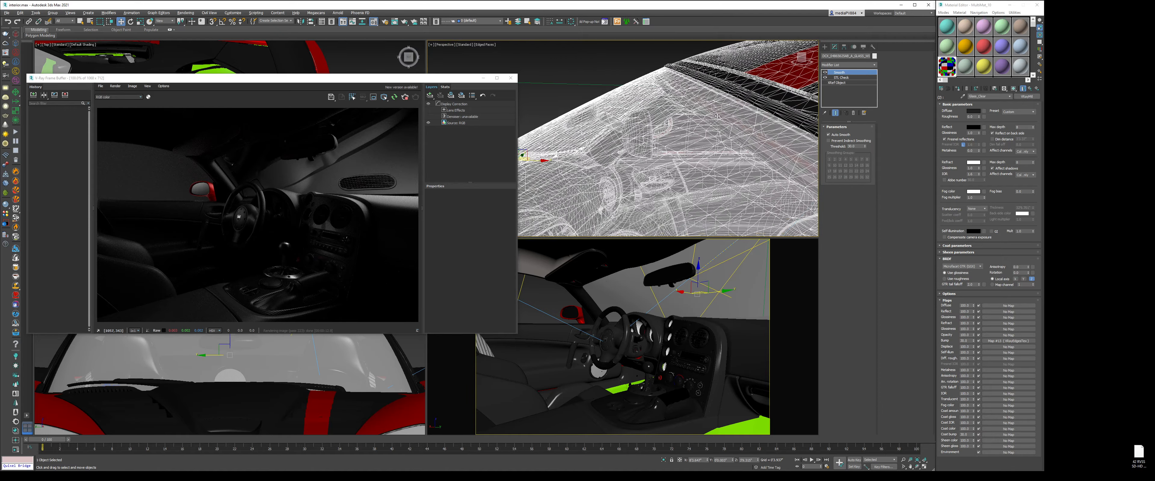
pyautogui.hotkey('alt', 'x')
pyautogui.keyDown('alt'); pyautogui.moveTo(647, 122); pyautogui.dragTo(635, 69, button='middle'); pyautogui.keyUp('alt')
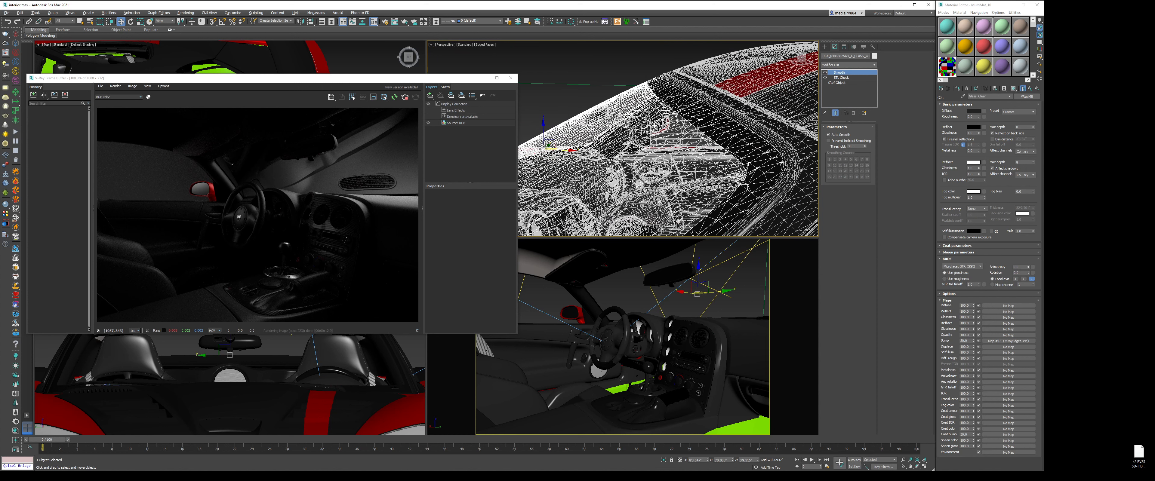
pyautogui.rightClick(635, 69)
pyautogui.click(722, 134)
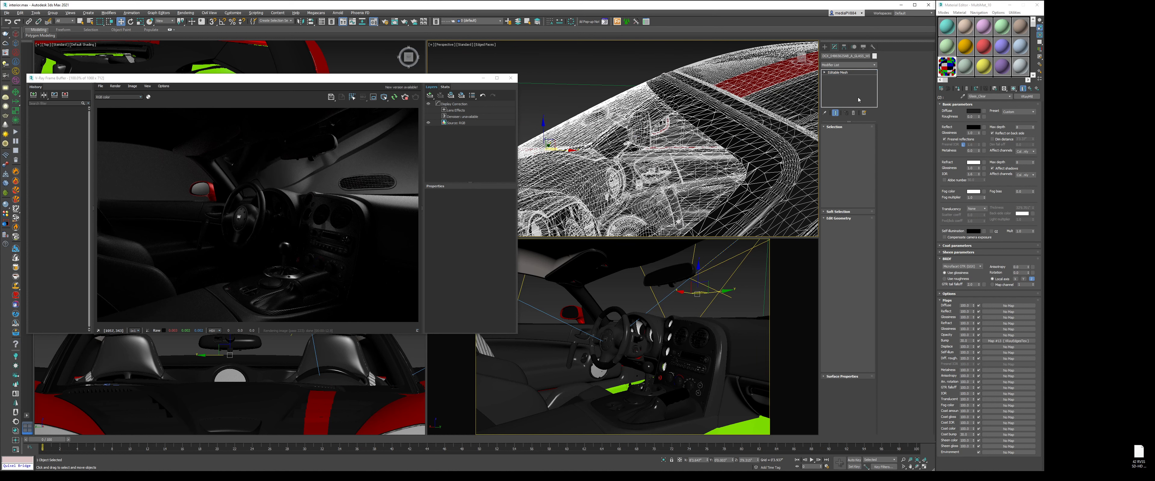
# - Try a Shell modifier on the windshield glass with an outer amount of .001 and clear the glass material's bump map
pyautogui.click(851, 65)
pyautogui.write('sh')
pyautogui.press('Return')
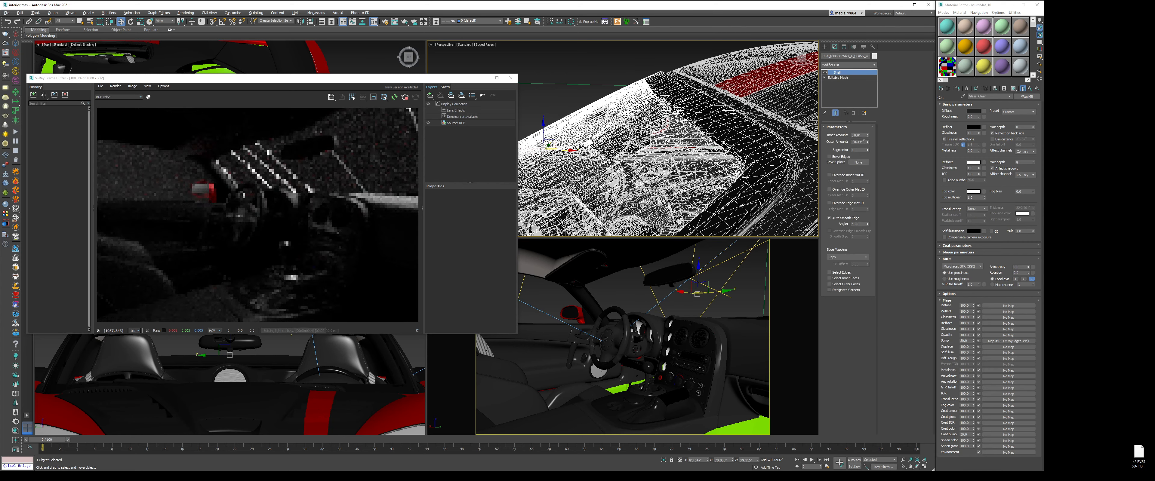
pyautogui.doubleClick(864, 142)
pyautogui.write('.001')
pyautogui.press('Return')
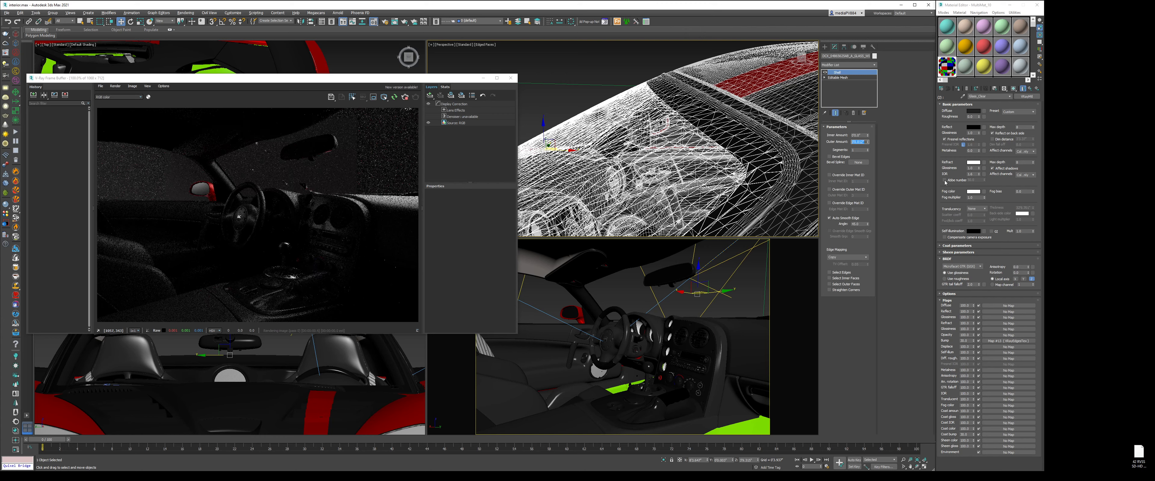
pyautogui.rightClick(1018, 341)
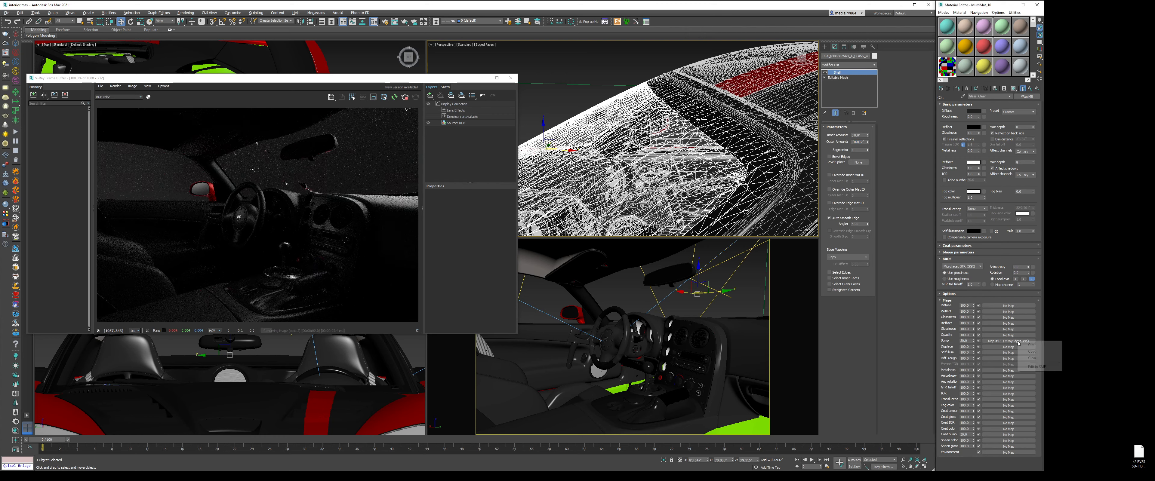
pyautogui.click(1047, 361)
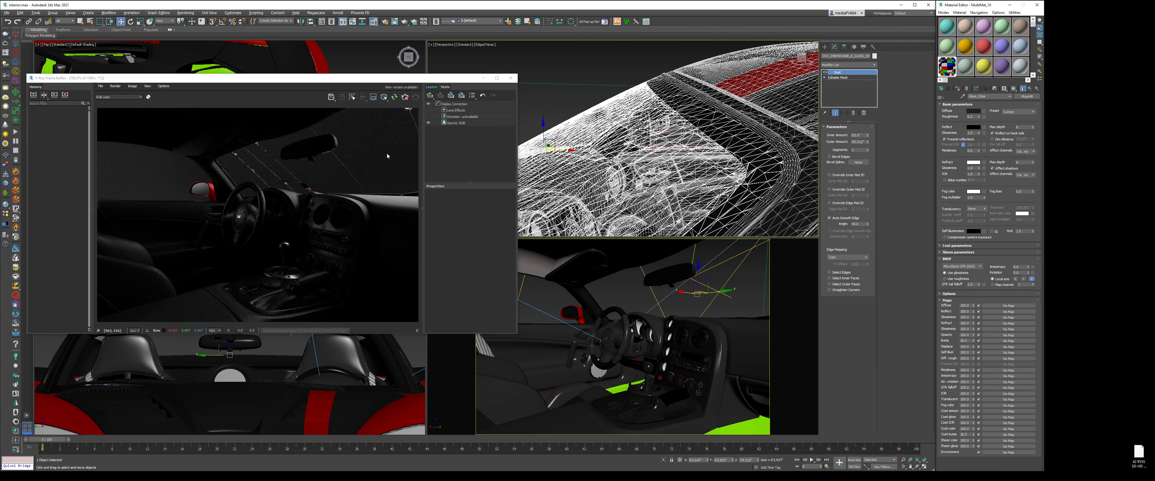
# - Stop the interactive render and undo the Shell modifier and the windshield's mesh conversion
pyautogui.click(404, 97)
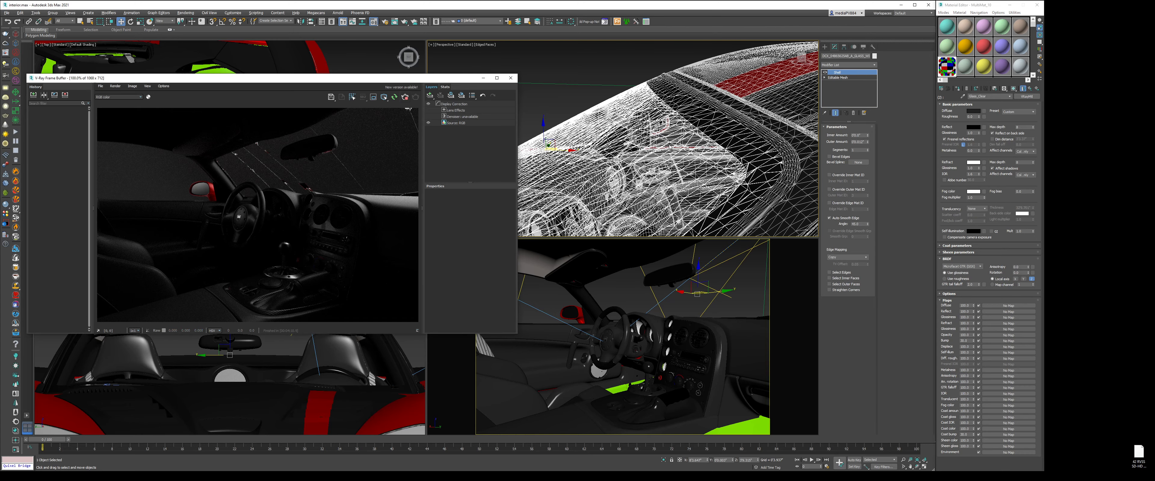
pyautogui.moveTo(669, 145); pyautogui.dragTo(666, 109, button='middle')
pyautogui.scroll(-2, 667, 109)
pyautogui.hotkey('ctrl', 'z')
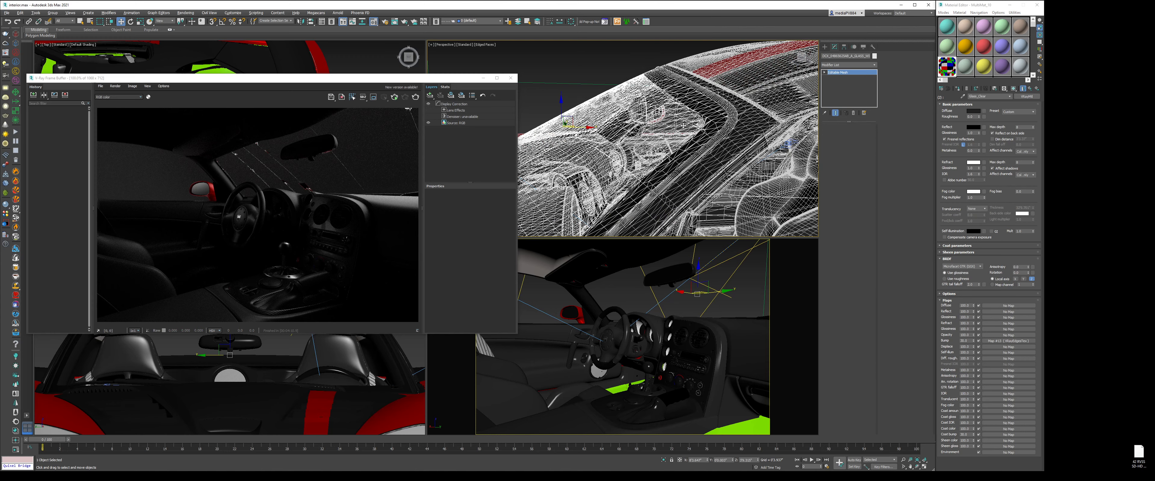
pyautogui.hotkey('ctrl', 'z')
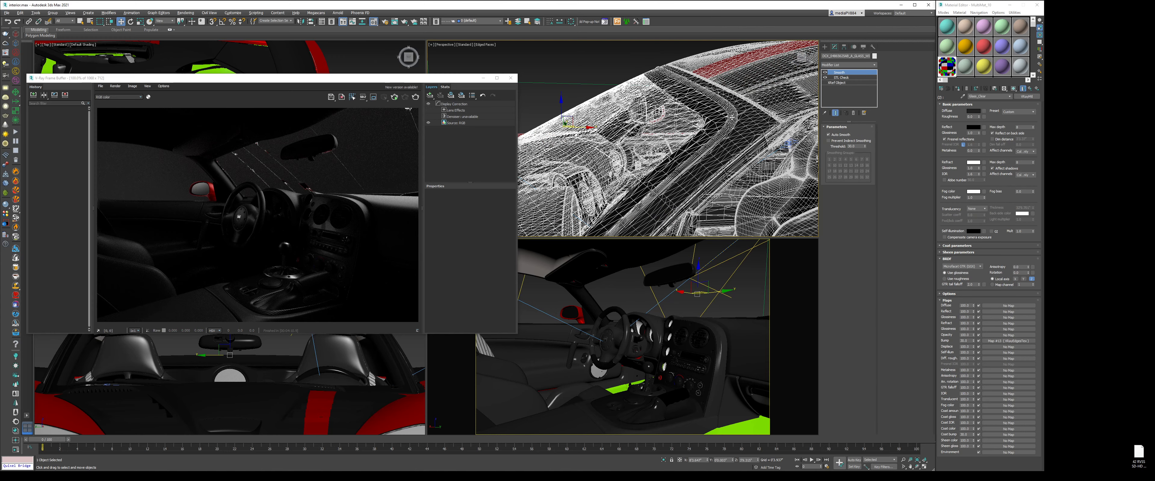
# - Hide the windshield together with the other glass panes around the cabin and restart the interactive render
pyautogui.moveTo(646, 148); pyautogui.dragTo(542, 180, button='middle')
pyautogui.scroll(-3, 713, 114)
pyautogui.scroll(-3, 727, 139)
pyautogui.scroll(5, 596, 152)
pyautogui.keyDown('ctrl'); pyautogui.click(596, 152); pyautogui.keyUp('ctrl')
pyautogui.scroll(-5, 597, 152)
pyautogui.keyDown('ctrl'); pyautogui.click(685, 197); pyautogui.keyUp('ctrl')
pyautogui.moveTo(673, 188)
pyautogui.keyDown('alt'); pyautogui.mouseDown(button='middle')
pyautogui.moveTo(686, 197)
pyautogui.moveTo(653, 190)
pyautogui.mouseUp(button='middle'); pyautogui.keyUp('alt')
pyautogui.keyDown('ctrl'); pyautogui.click(685, 205); pyautogui.keyUp('ctrl')
pyautogui.keyDown('alt'); pyautogui.moveTo(685, 205); pyautogui.dragTo(692, 176, button='middle'); pyautogui.keyUp('alt')
pyautogui.rightClick(729, 157)
pyautogui.click(747, 136)
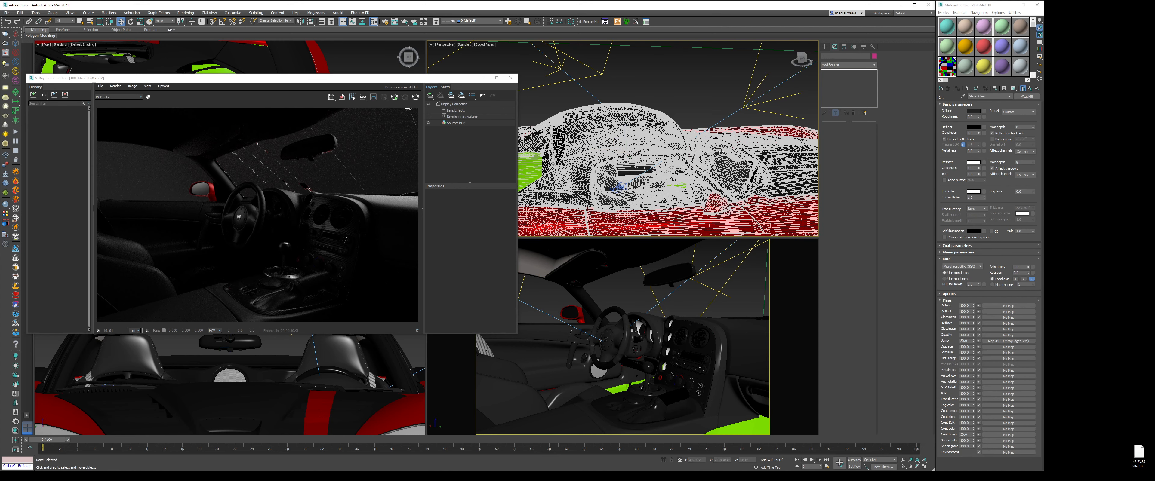
pyautogui.click(394, 98)
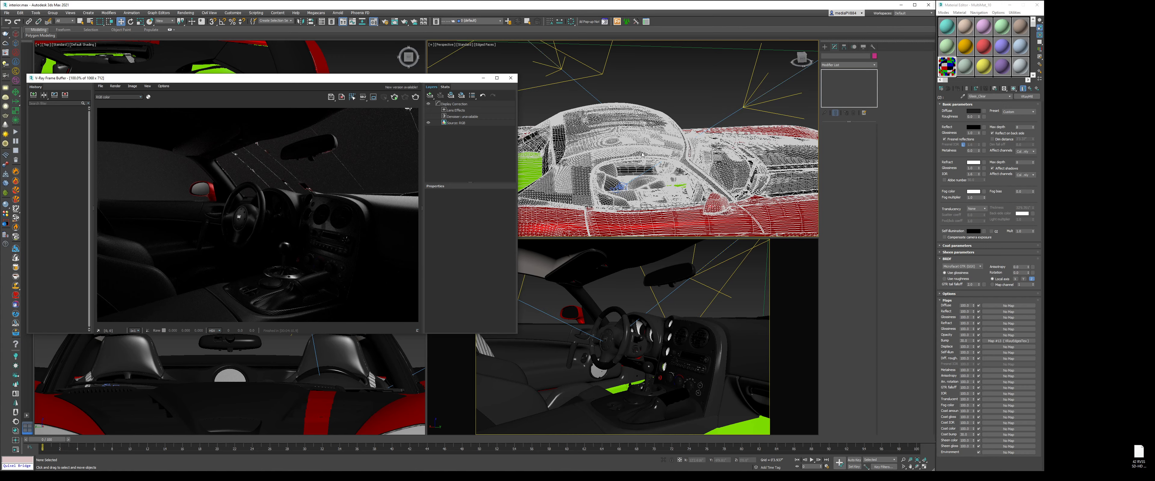
# - Enlarge the V-Ray plane light beside the car in length and width and set its multiplier to 60
pyautogui.scroll(-3, 642, 153)
pyautogui.scroll(-2, 616, 158)
pyautogui.keyDown('alt'); pyautogui.moveTo(615, 158); pyautogui.dragTo(658, 155, button='middle'); pyautogui.keyUp('alt')
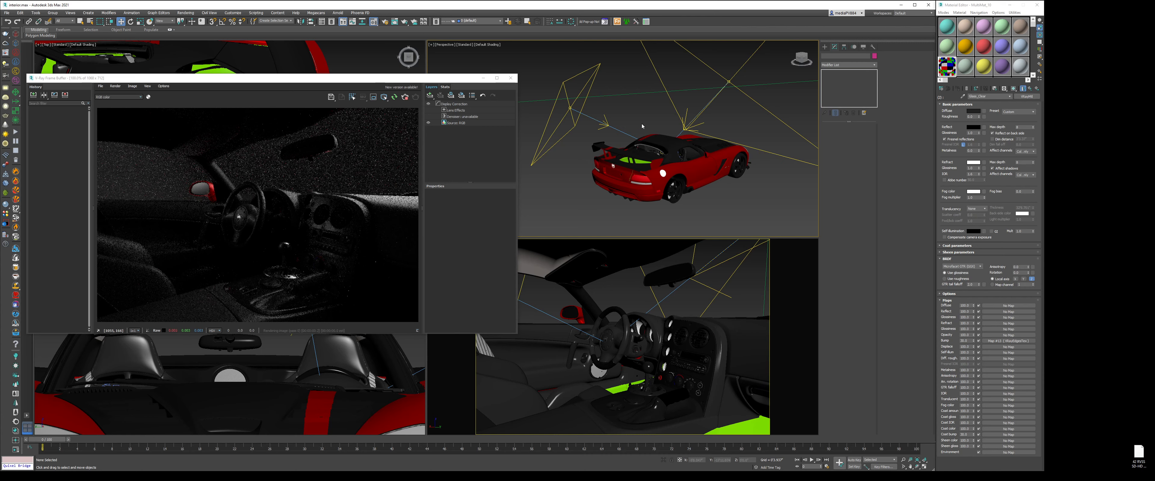
pyautogui.scroll(5, 640, 127)
pyautogui.scroll(-3, 577, 125)
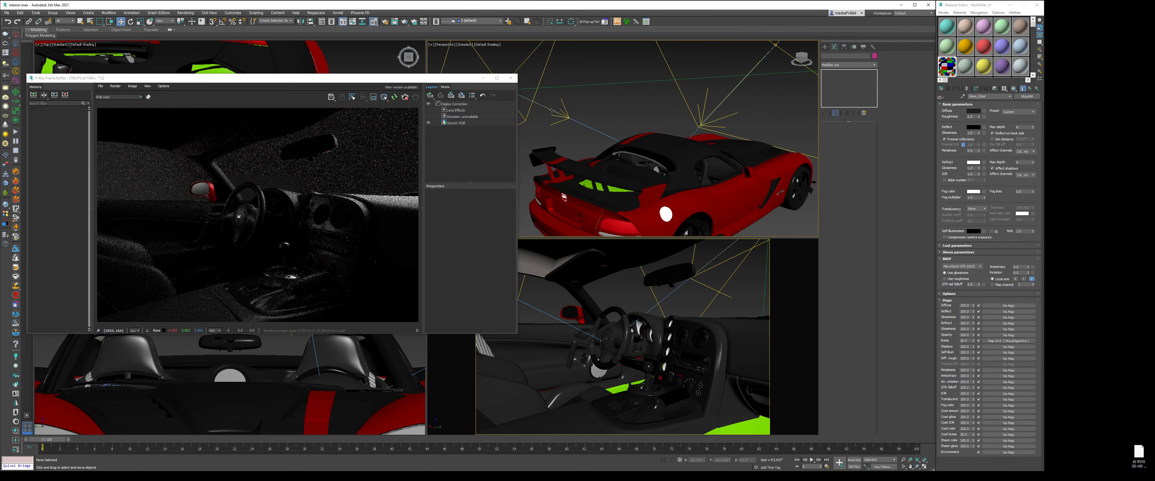
pyautogui.click(541, 71)
pyautogui.keyDown('alt'); pyautogui.moveTo(543, 74); pyautogui.dragTo(663, 117, button='middle'); pyautogui.keyUp('alt')
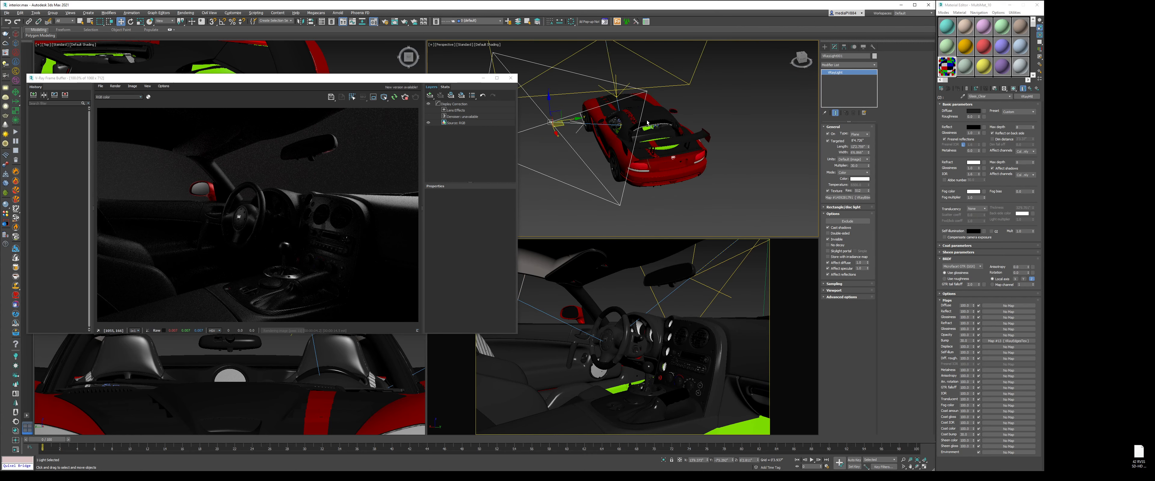
pyautogui.moveTo(868, 146); pyautogui.dragTo(871, 140)
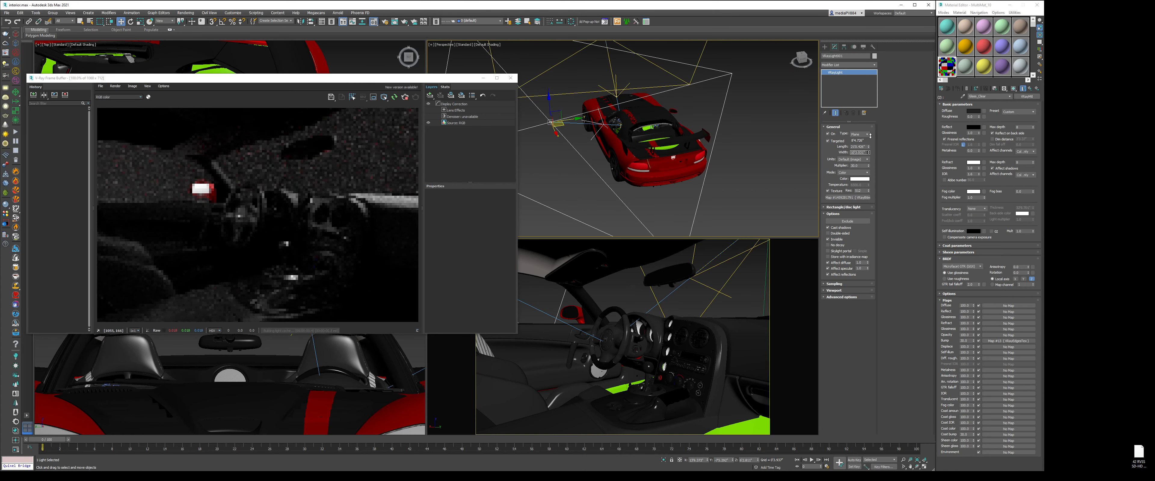
pyautogui.write('60')
pyautogui.press('Return')
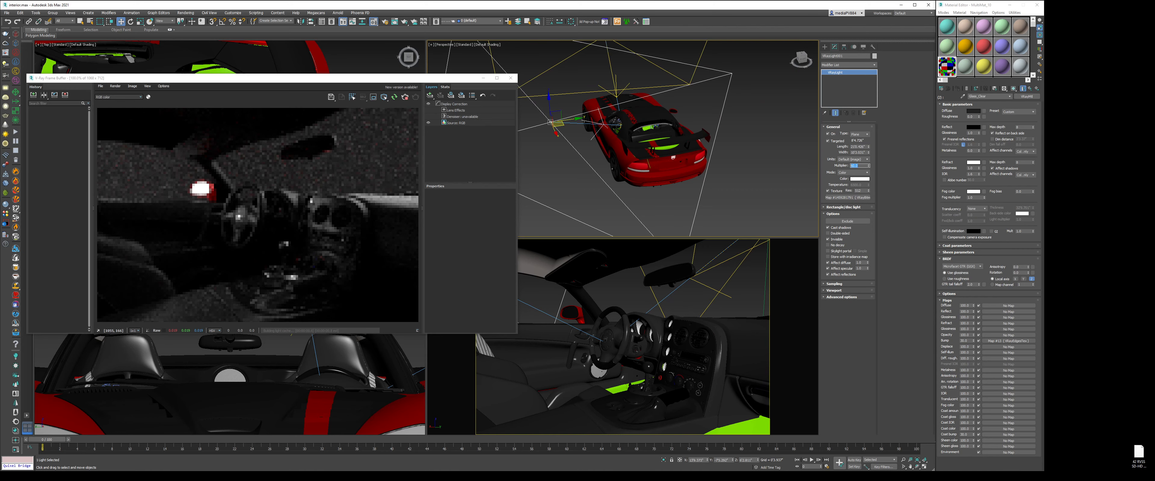
# - Clone the tilted front light as a copy, raise it above the car and shift it toward one side in top view
pyautogui.moveTo(629, 136); pyautogui.dragTo(634, 140, button='middle')
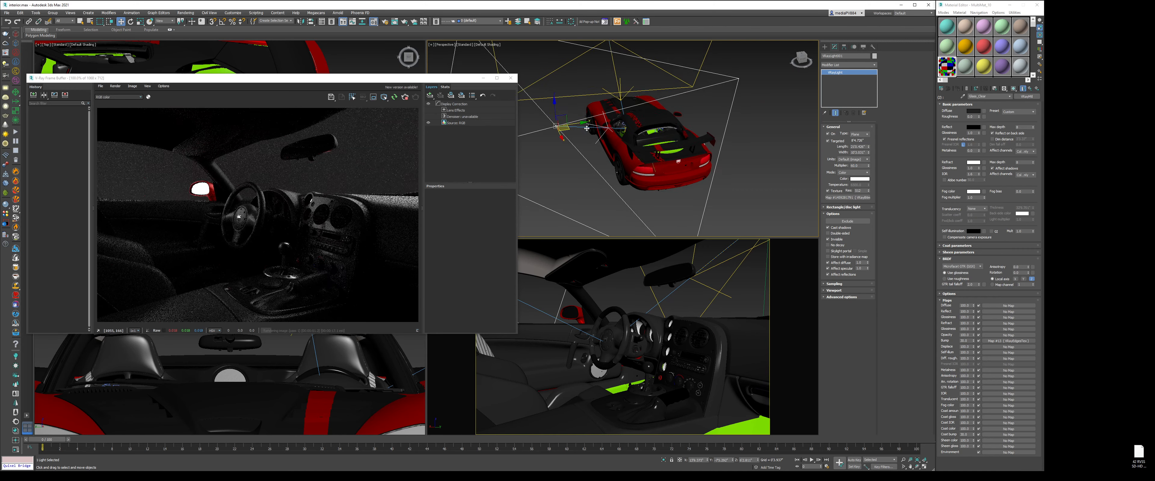
pyautogui.press('f')
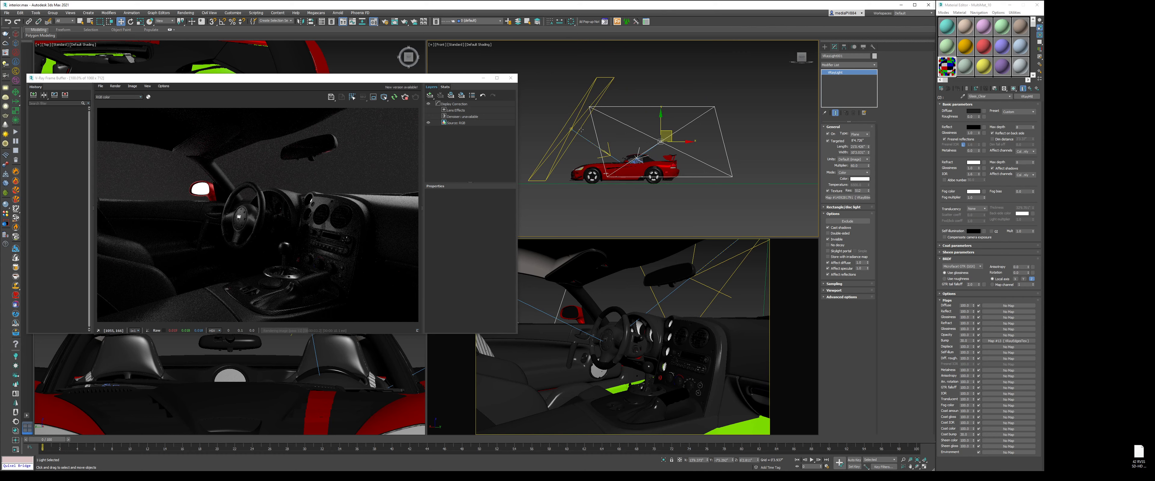
pyautogui.click(593, 128)
pyautogui.moveTo(602, 123); pyautogui.dragTo(596, 132, button='middle')
pyautogui.hotkey('ctrl', 'v')
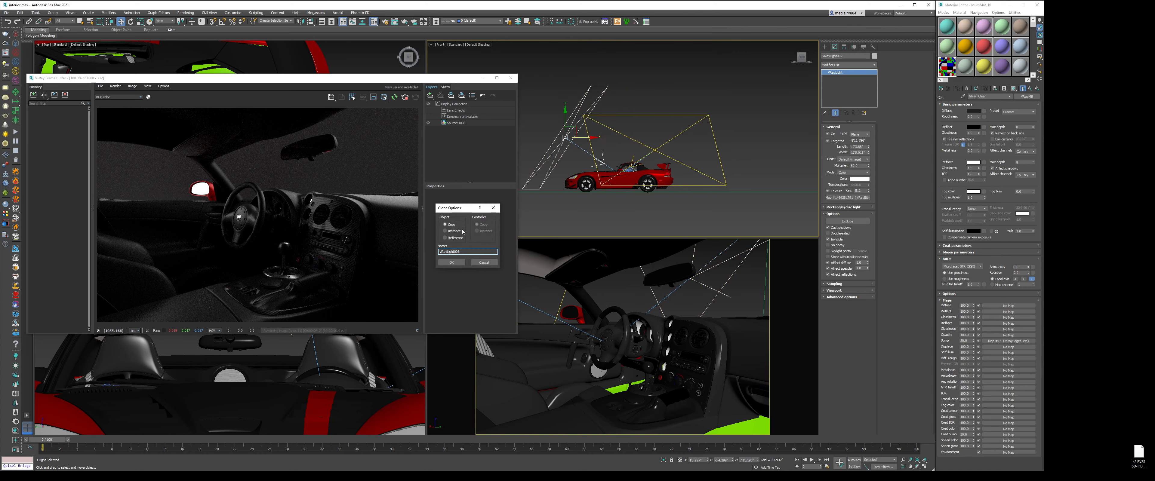
pyautogui.click(452, 261)
pyautogui.moveTo(575, 130); pyautogui.dragTo(642, 99)
pyautogui.press('t')
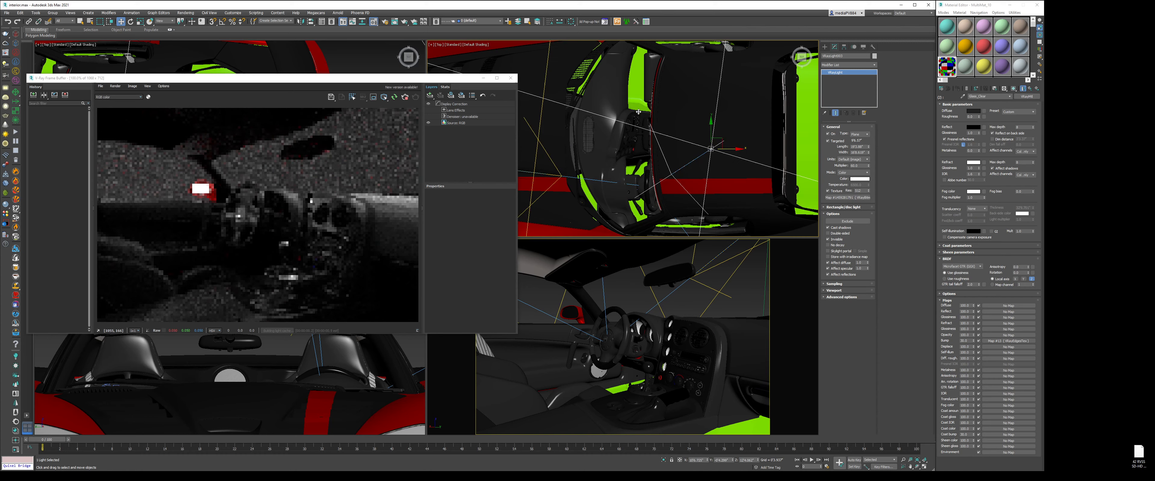
pyautogui.scroll(-6, 702, 129)
pyautogui.moveTo(663, 136); pyautogui.dragTo(662, 104)
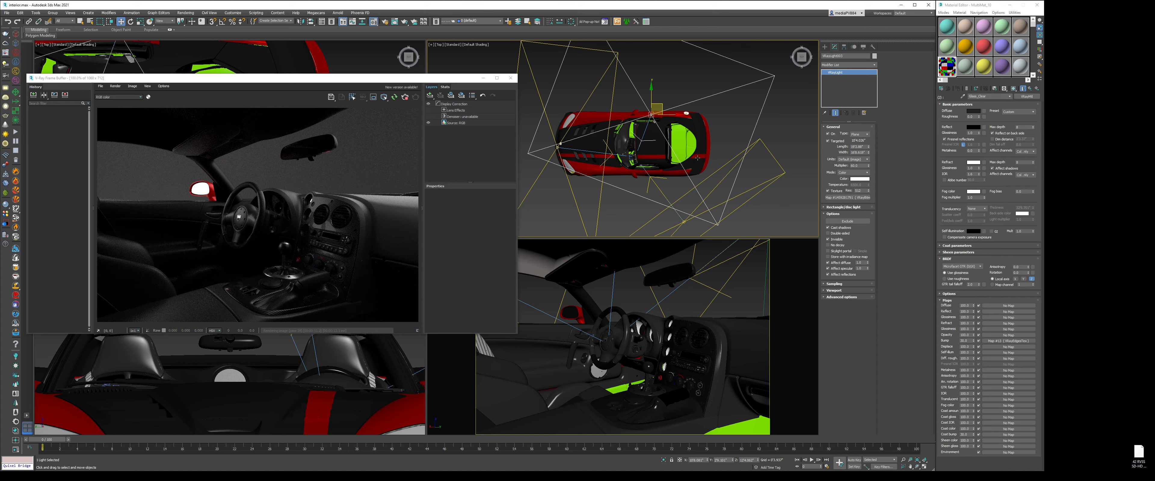
# - Set the cloned overhead light's multiplier to 100 and deselect it
pyautogui.doubleClick(856, 166)
pyautogui.write('10')
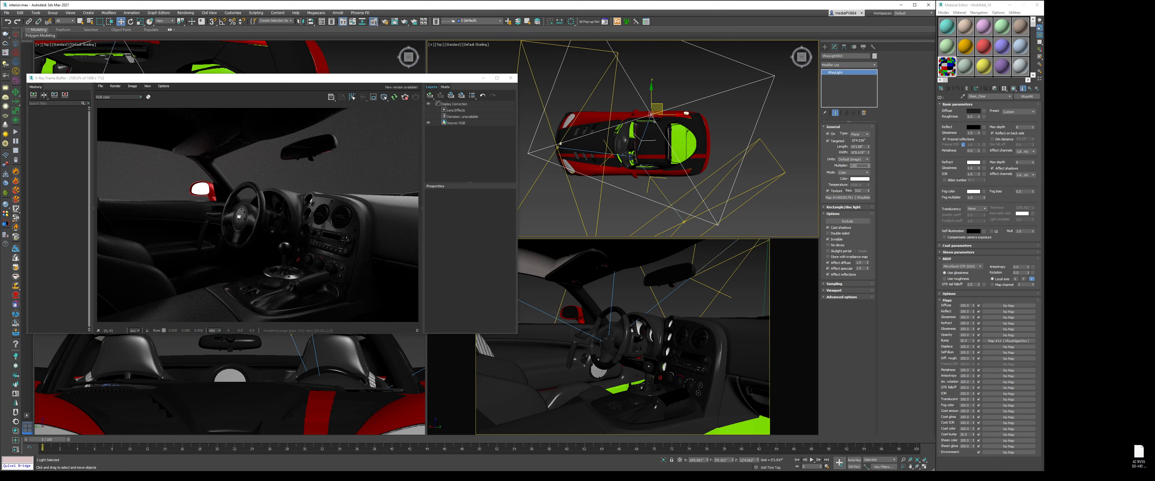
pyautogui.write('0')
pyautogui.press('Return')
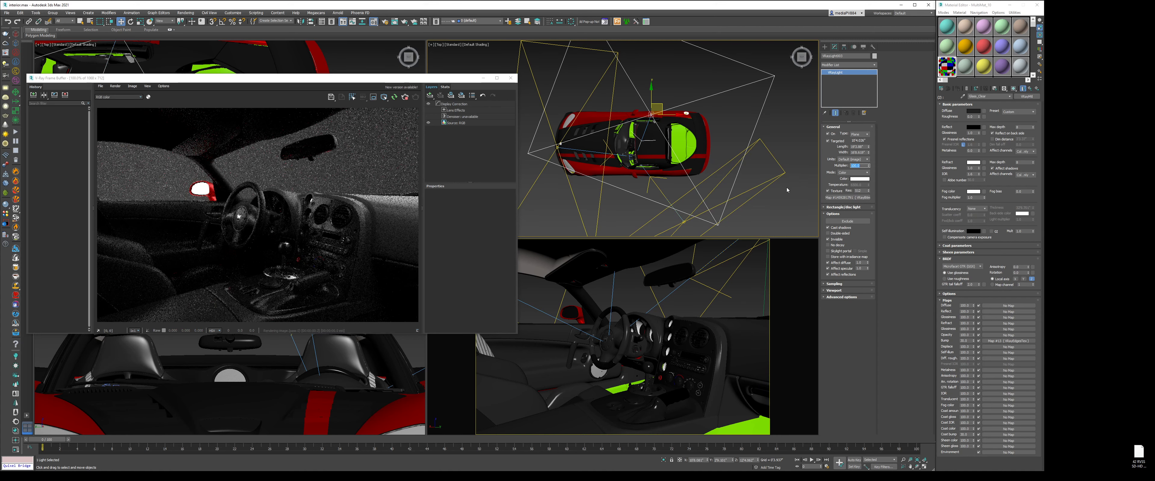
pyautogui.click(772, 204)
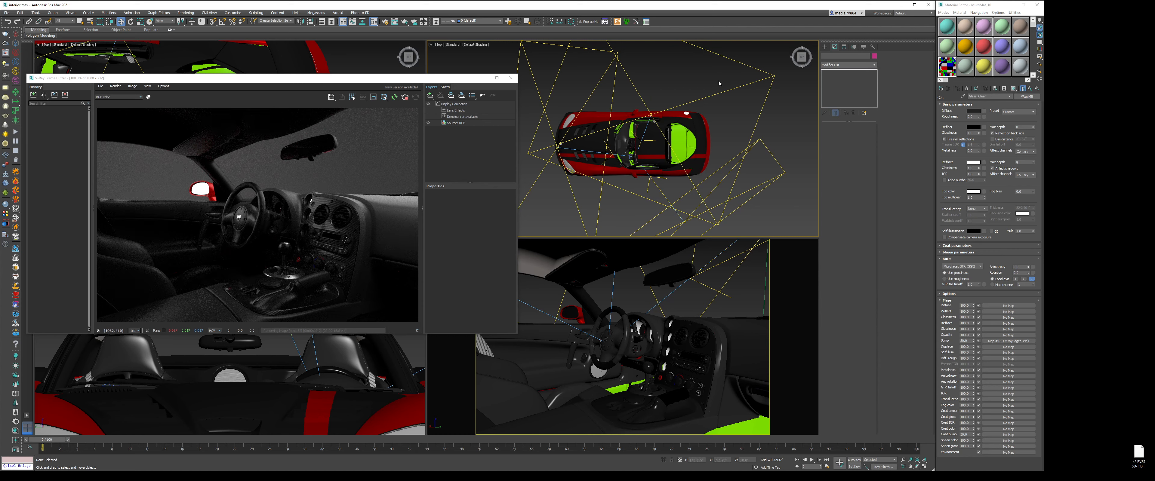
# - Create a V-Ray plane light along the car's side beside the cabin in the top view
pyautogui.click(824, 46)
pyautogui.click(836, 83)
pyautogui.moveTo(605, 172); pyautogui.dragTo(598, 177, button='middle')
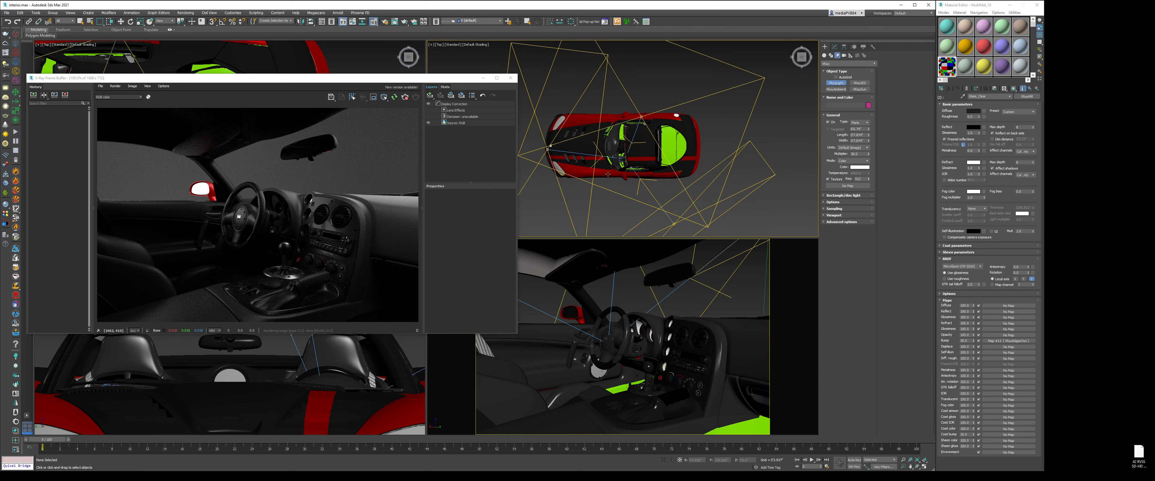
pyautogui.scroll(3, 630, 169)
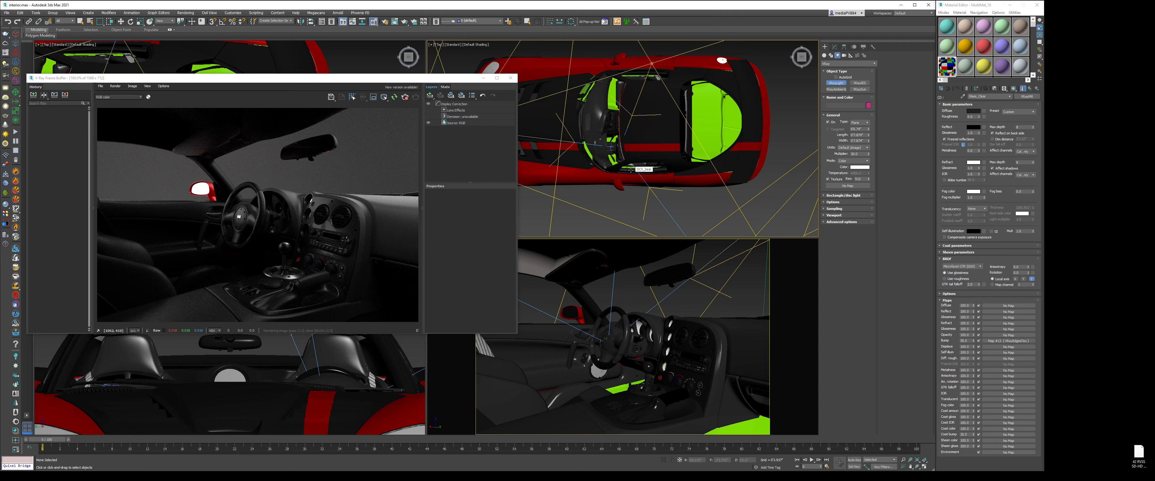
pyautogui.moveTo(631, 170); pyautogui.dragTo(594, 194, button='middle')
pyautogui.scroll(-2, 594, 194)
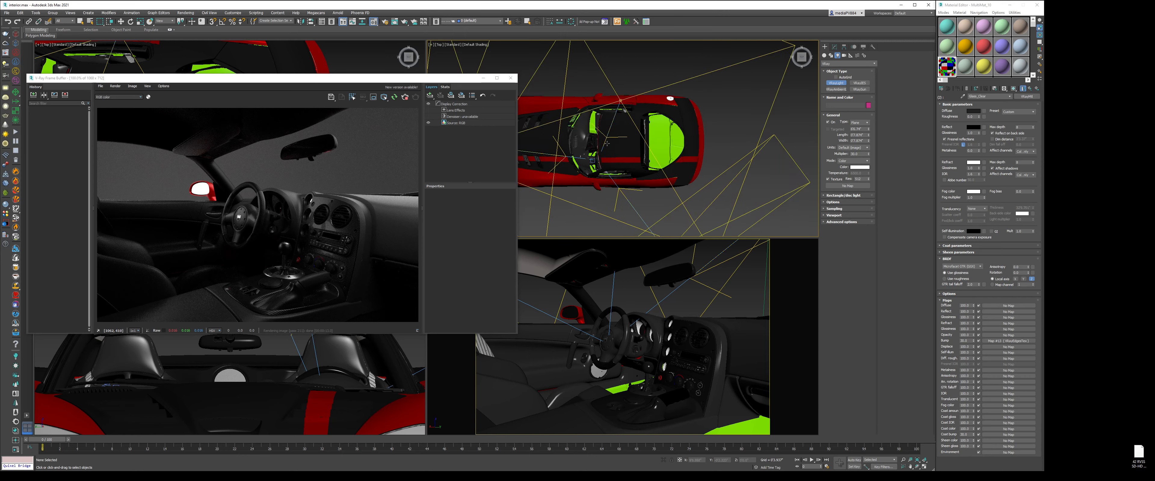
pyautogui.scroll(5, 576, 197)
pyautogui.scroll(-3, 574, 198)
pyautogui.moveTo(574, 198); pyautogui.dragTo(674, 216)
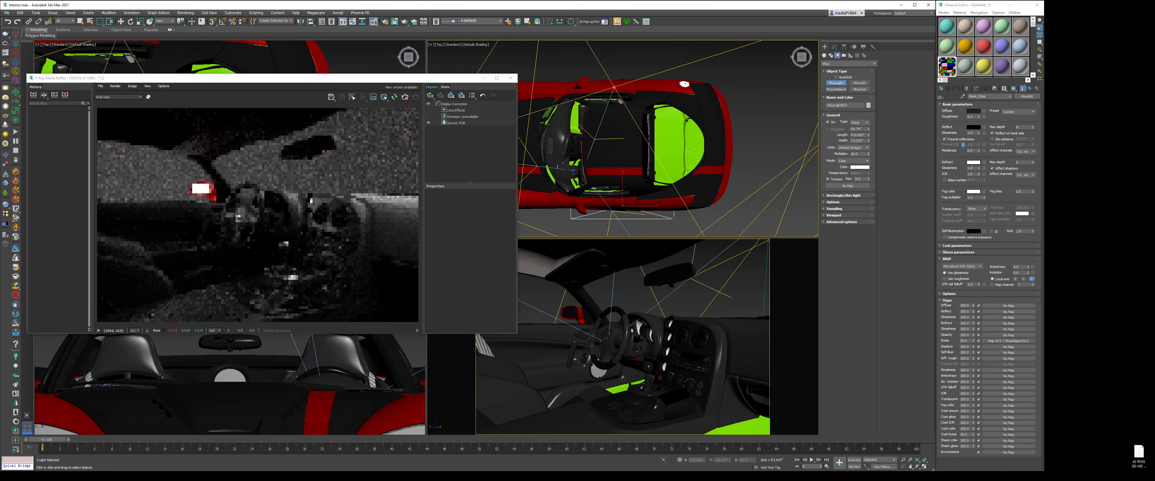
pyautogui.rightClick(673, 216)
# - Raise the new side light above roof height in the left view and tilt it toward the cabin
pyautogui.press('f')
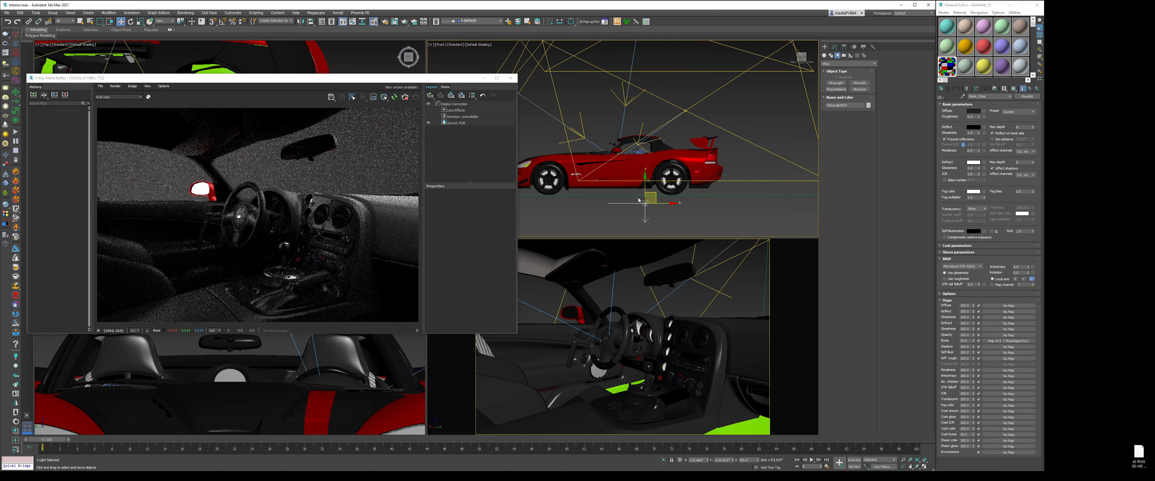
pyautogui.press('l')
pyautogui.scroll(3, 671, 210)
pyautogui.moveTo(671, 209); pyautogui.dragTo(690, 71)
pyautogui.rightClick(673, 64)
pyautogui.click(686, 76)
pyautogui.rightClick(688, 61)
pyautogui.click(699, 68)
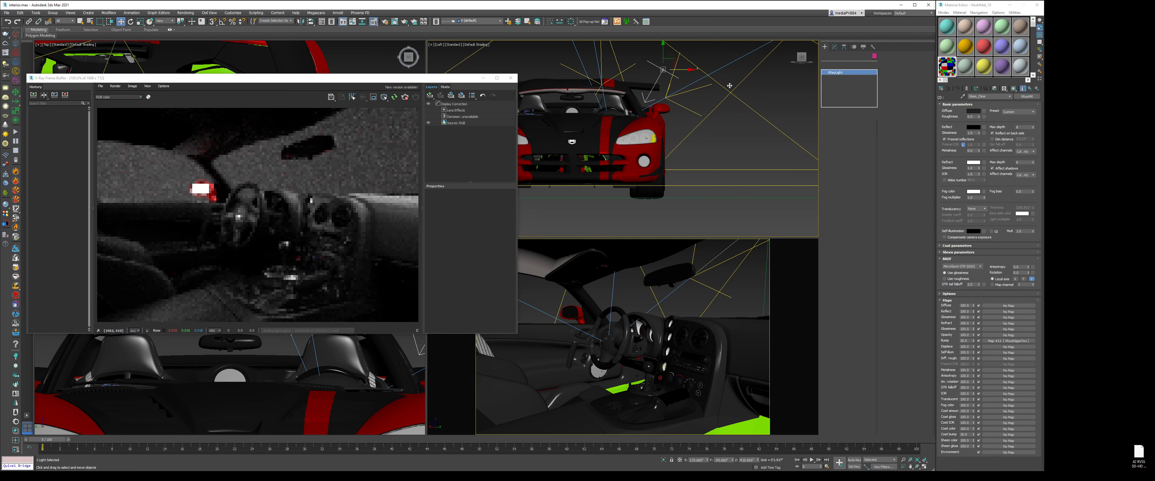
# - Adjust the side light's multiplier and switch off the three other lights in the V-Ray Light Lister
pyautogui.doubleClick(857, 165)
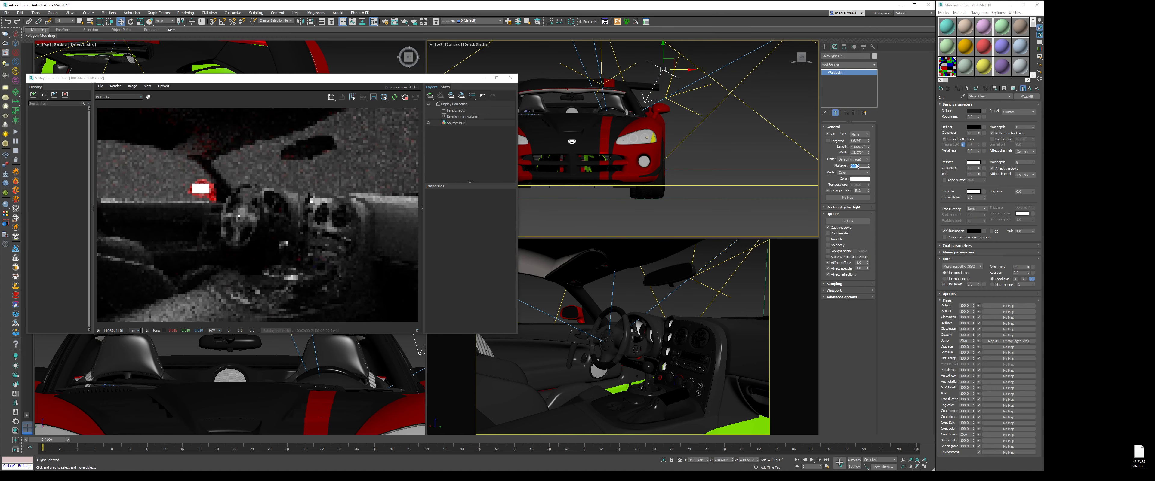
pyautogui.click(47, 13)
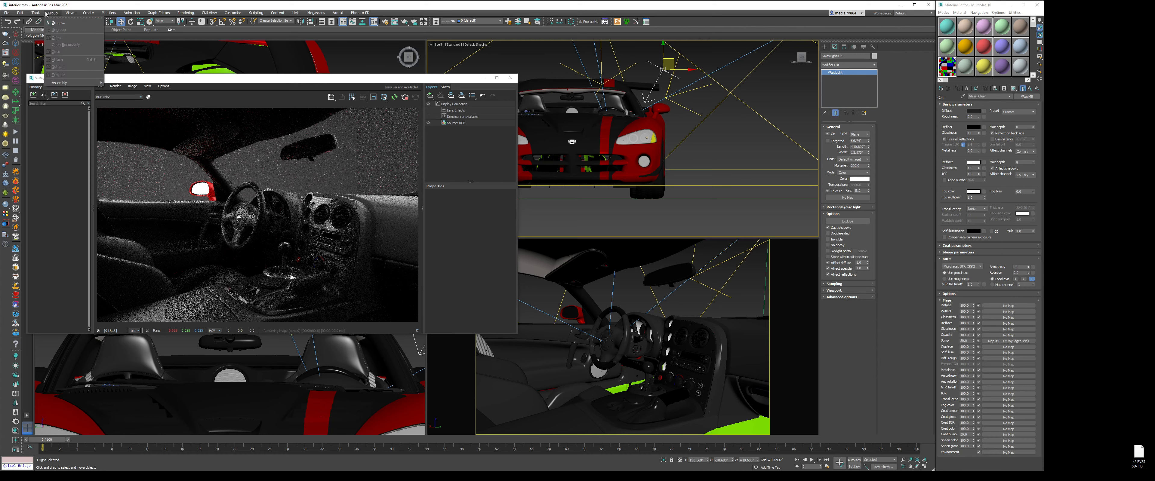
pyautogui.moveTo(36, 13)
pyautogui.click(58, 117)
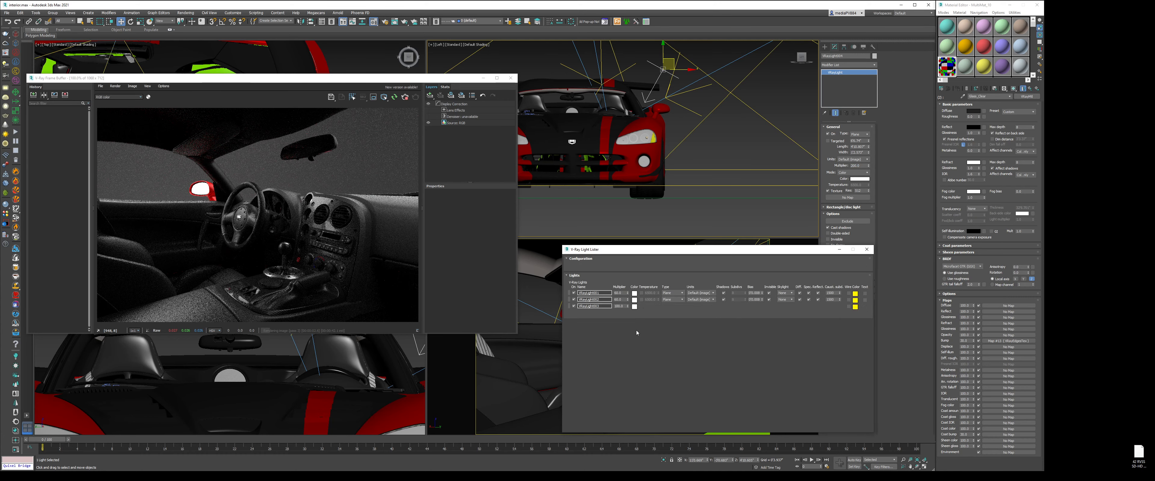
pyautogui.click(574, 306)
pyautogui.click(574, 299)
pyautogui.click(574, 293)
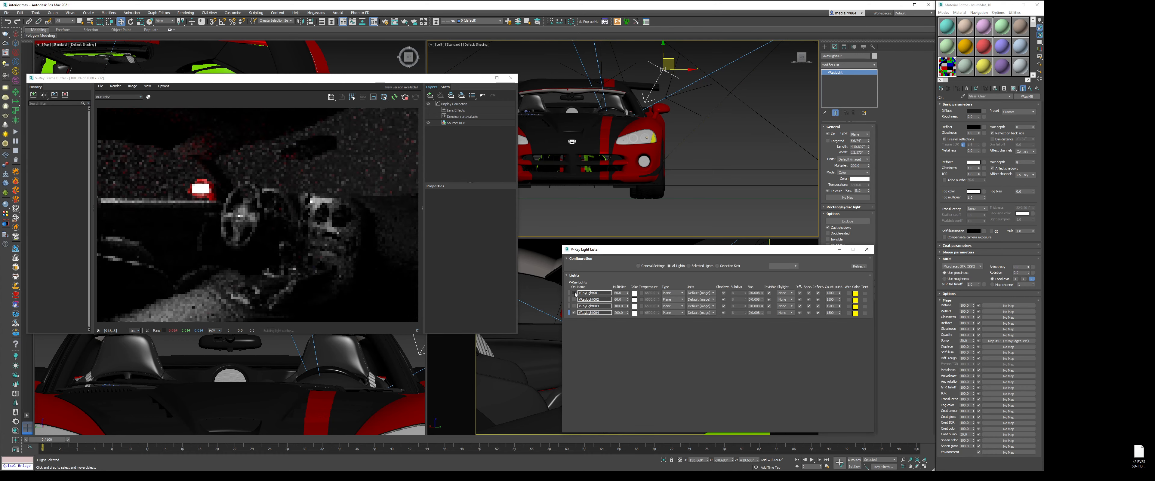
pyautogui.click(866, 249)
# - Reposition the tilted side light beside the roof in the left view, slightly above the cabin's side
pyautogui.moveTo(674, 59); pyautogui.dragTo(680, 88, button='middle')
pyautogui.moveTo(680, 87); pyautogui.dragTo(670, 96)
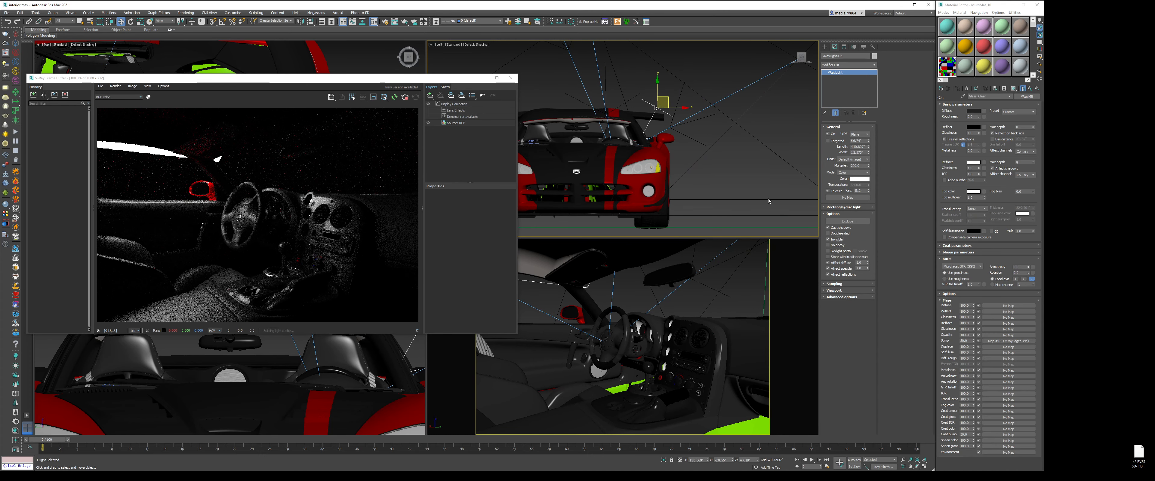
pyautogui.moveTo(669, 97); pyautogui.dragTo(679, 79)
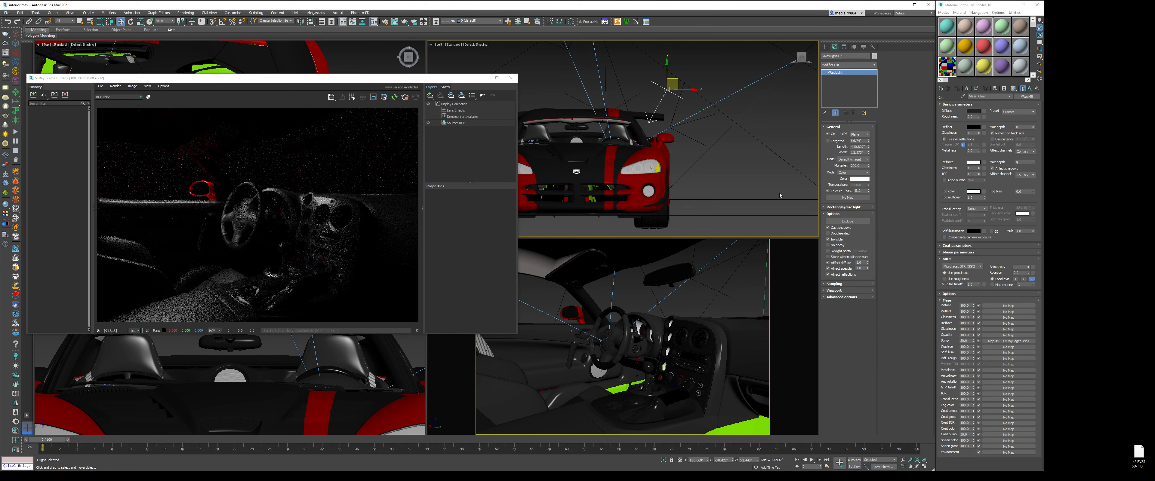
# - Clone the side light as a copy, move it to the car's opposite side and rotate it to face the cabin
pyautogui.moveTo(581, 125); pyautogui.dragTo(713, 121, button='middle')
pyautogui.hotkey('ctrl', 'v')
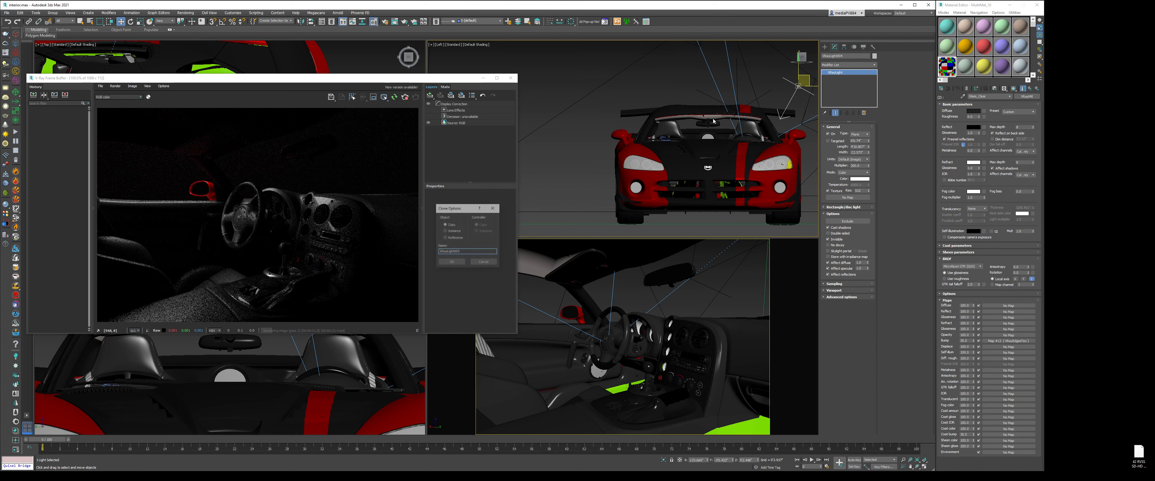
pyautogui.press('Return')
pyautogui.scroll(3, 717, 116)
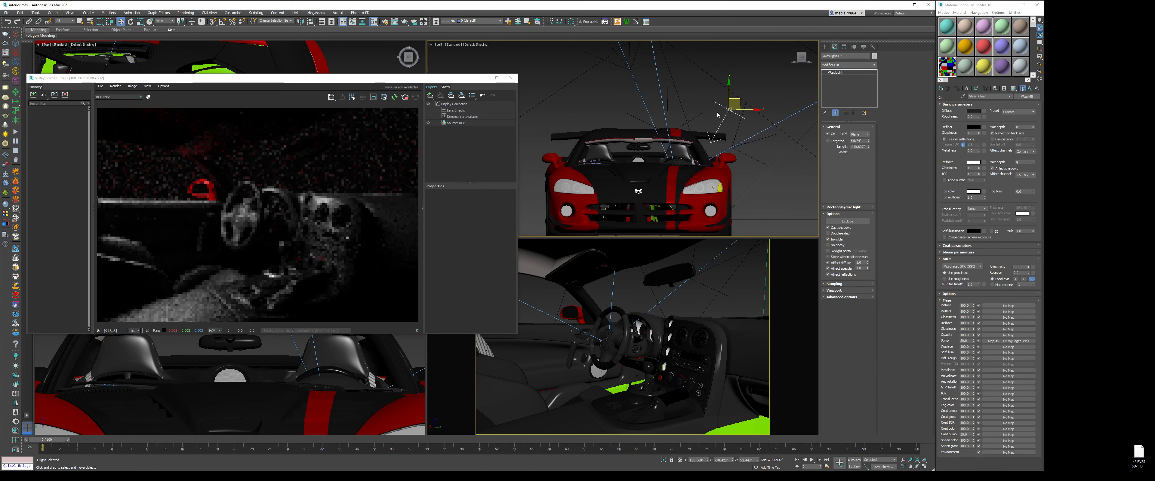
pyautogui.moveTo(740, 104); pyautogui.dragTo(583, 114)
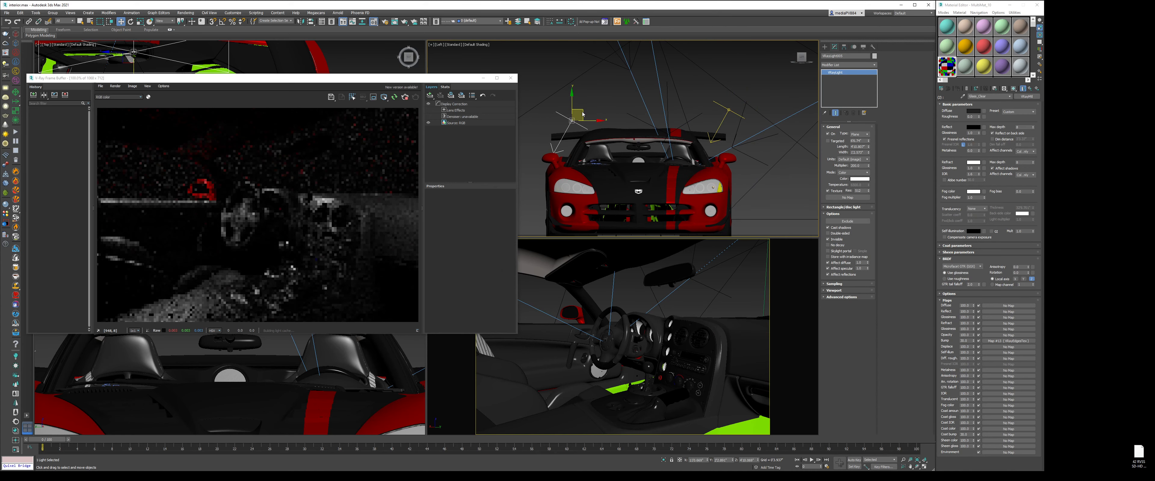
pyautogui.rightClick(583, 114)
pyautogui.click(597, 123)
pyautogui.moveTo(601, 119); pyautogui.dragTo(574, 117)
pyautogui.rightClick(597, 124)
pyautogui.click(608, 130)
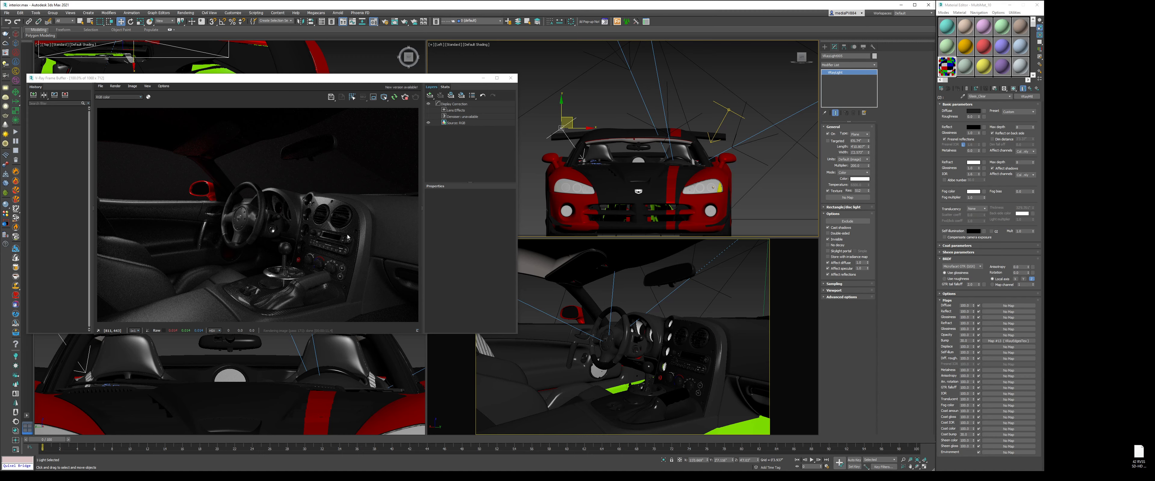
# - Move the cloned light forward toward the windshield in the top view and rotate it diagonally across that corner
pyautogui.press('t')
pyautogui.scroll(5, 691, 109)
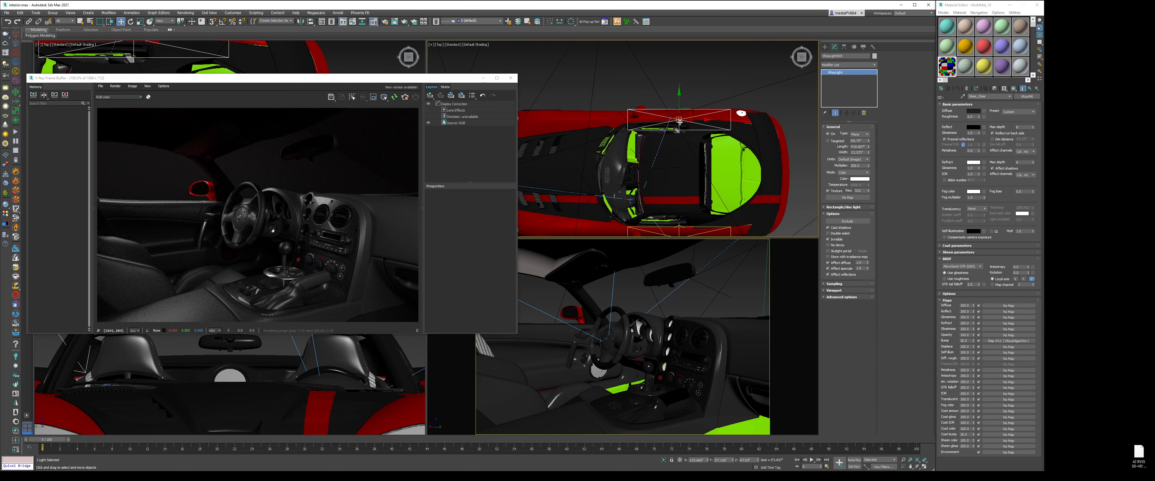
pyautogui.moveTo(691, 110); pyautogui.dragTo(637, 94)
pyautogui.rightClick(612, 99)
pyautogui.click(632, 117)
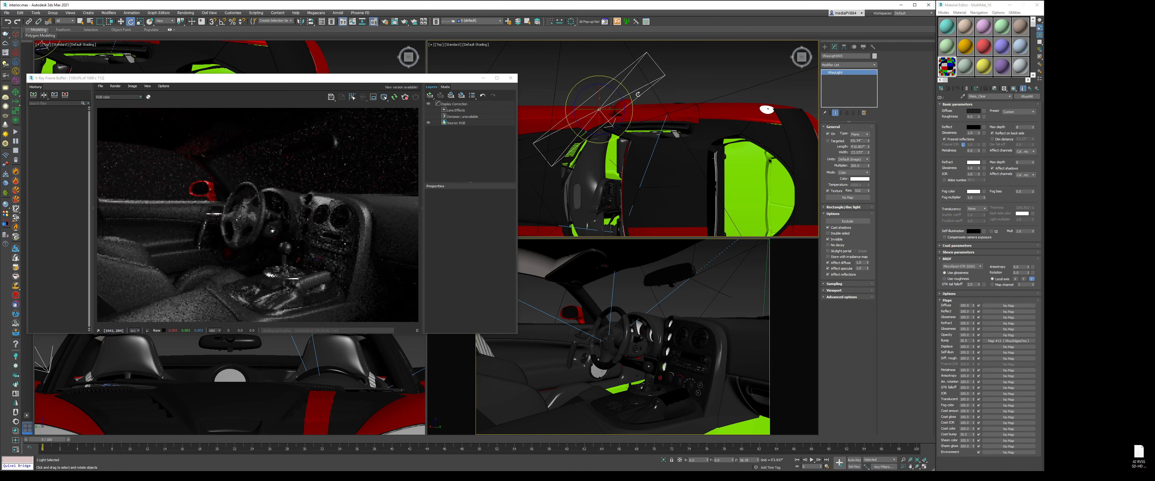
pyautogui.rightClick(637, 94)
pyautogui.click(649, 109)
pyautogui.rightClick(640, 105)
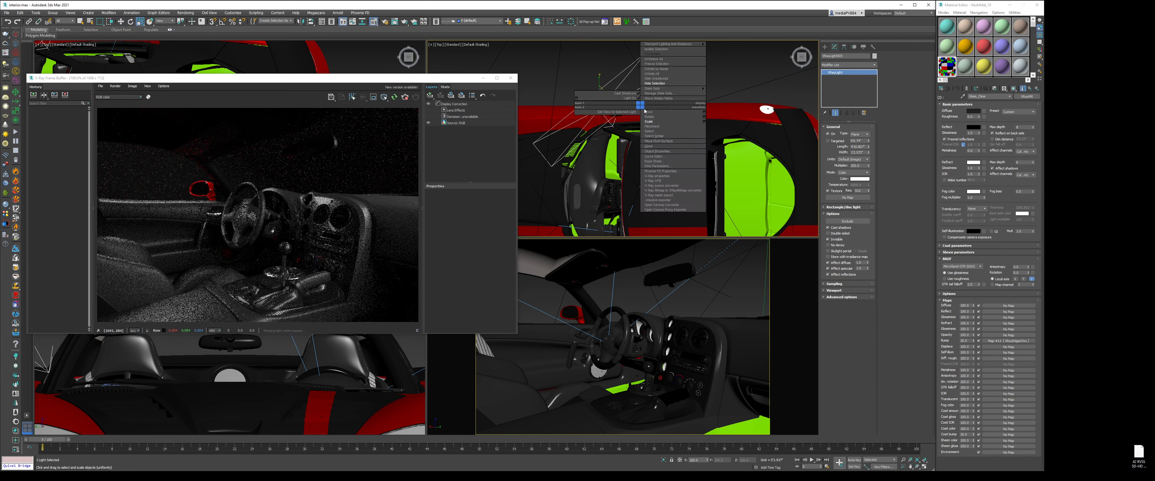
pyautogui.click(650, 117)
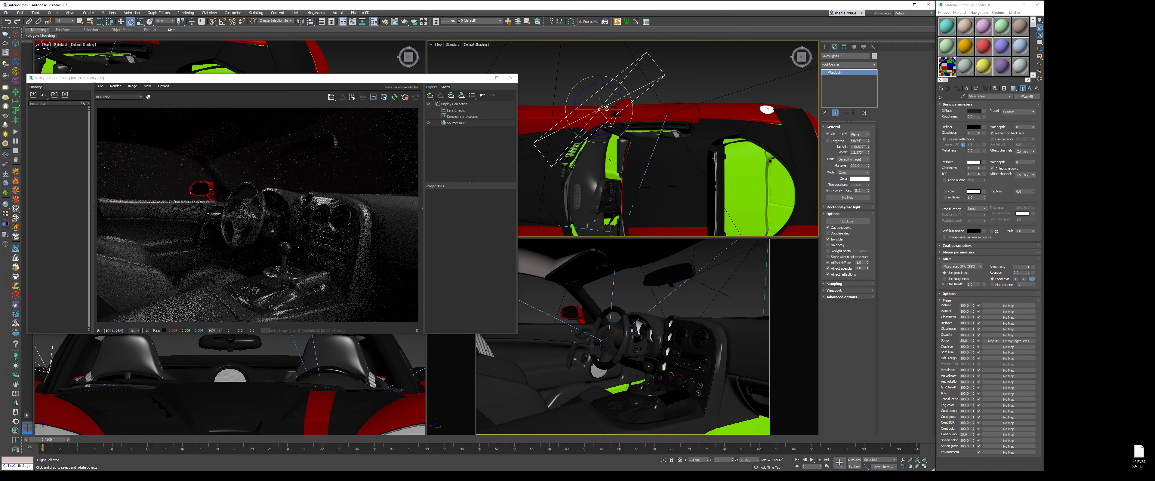
# - Change the rotation's reference coordinate system and adjust the diagonal light's tilt toward the cabin
pyautogui.click(167, 21)
pyautogui.click(159, 42)
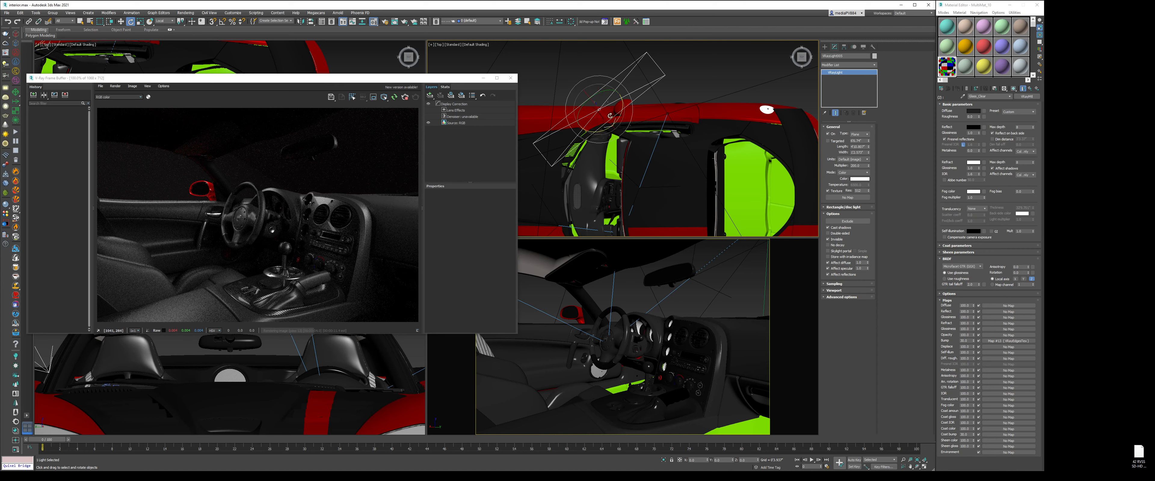
pyautogui.moveTo(610, 115); pyautogui.dragTo(602, 106)
pyautogui.rightClick(602, 105)
pyautogui.click(613, 111)
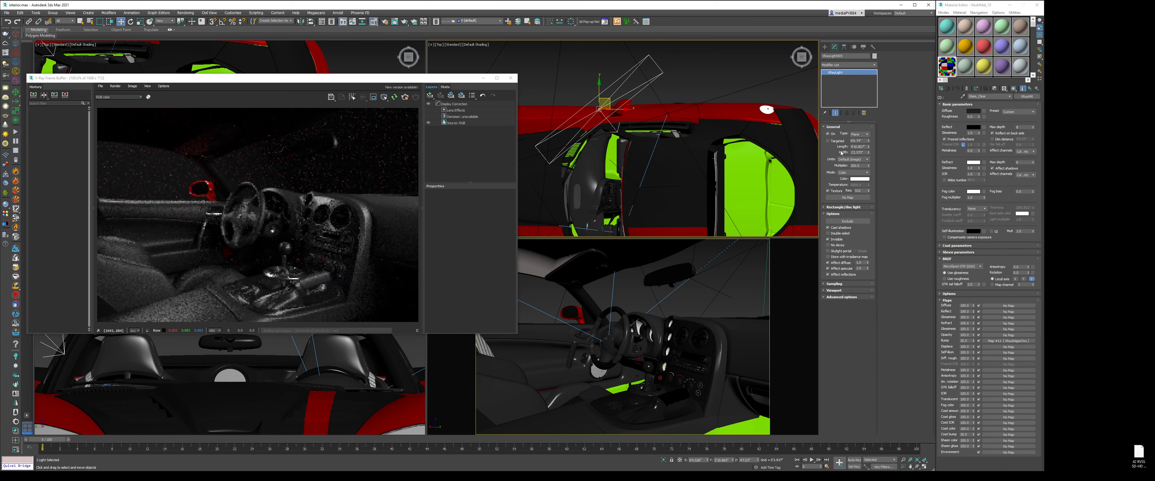
# - Shorten the diagonal light, shift it to the windshield's corner and set its multiplier to 100
pyautogui.moveTo(868, 147); pyautogui.dragTo(876, 166)
pyautogui.moveTo(605, 99); pyautogui.dragTo(580, 128)
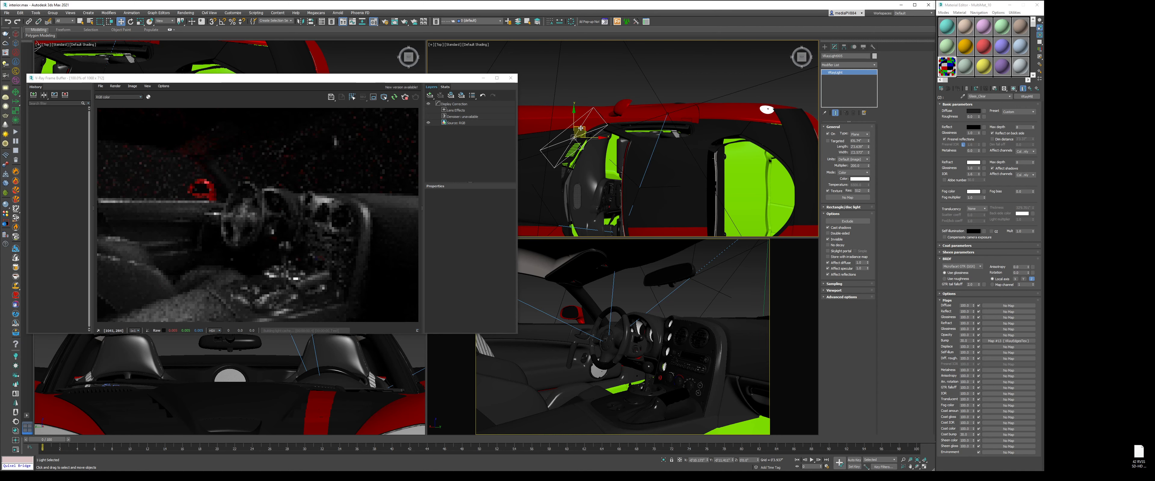
pyautogui.doubleClick(854, 166)
pyautogui.write('100')
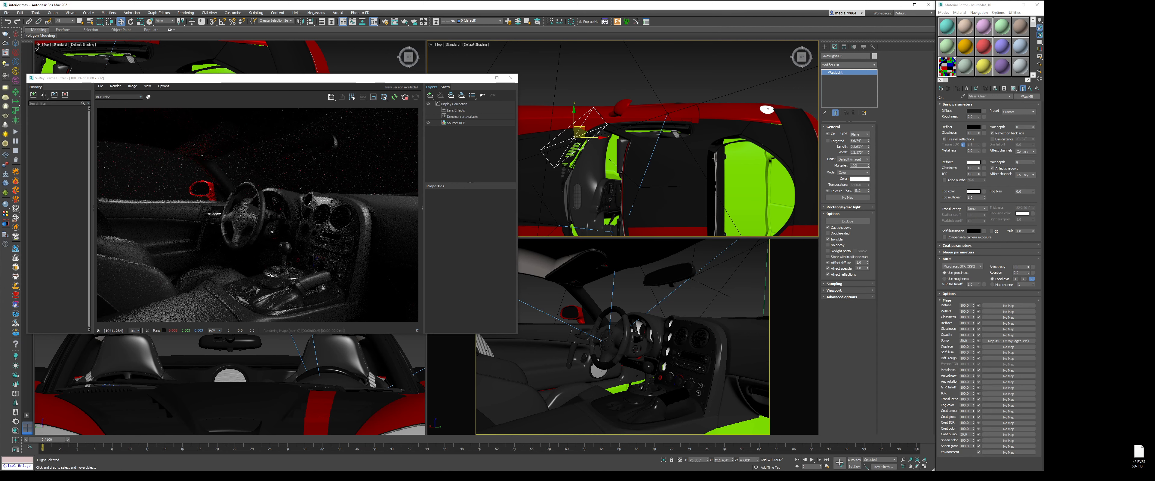
pyautogui.press('Return')
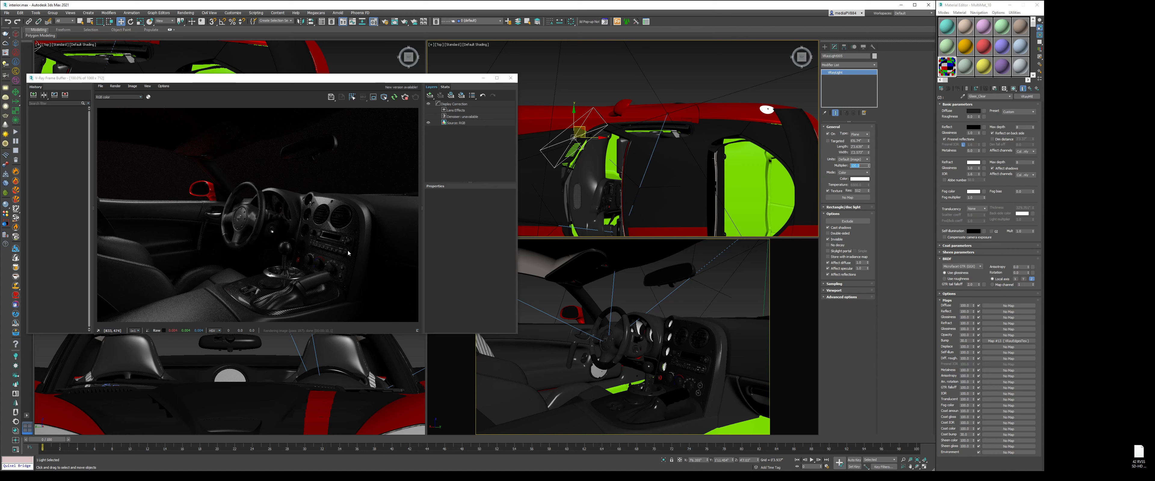
# - Clone the original side light to the rear of the car in the top view and rotate it crosswise
pyautogui.click(736, 75)
pyautogui.scroll(-10, 669, 91)
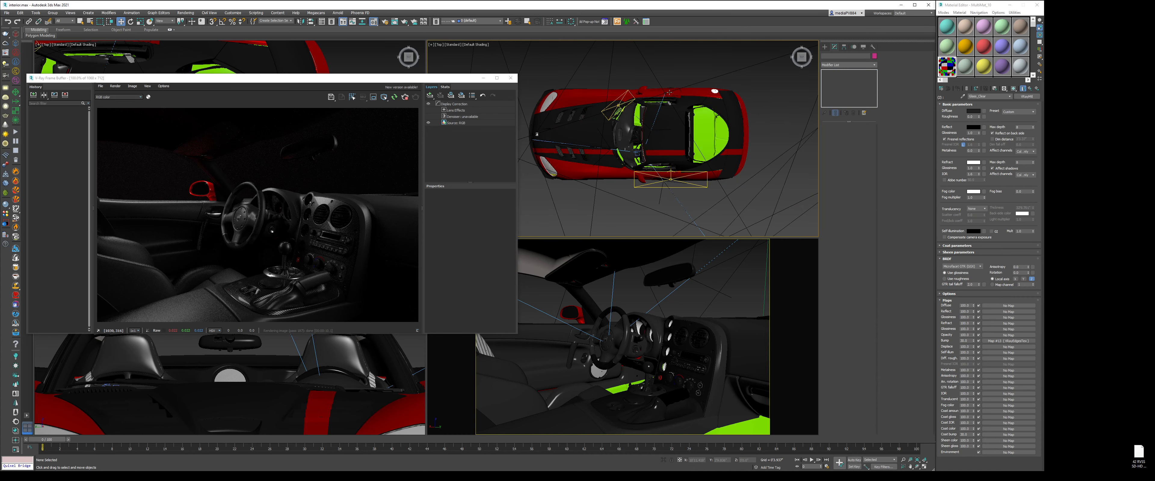
pyautogui.click(689, 188)
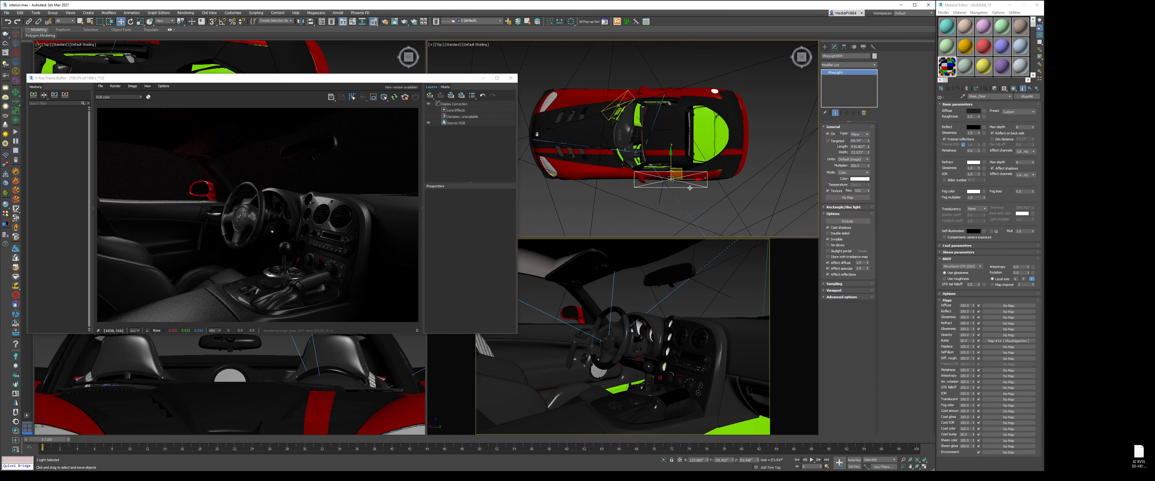
pyautogui.keyDown('shift'); pyautogui.moveTo(690, 188); pyautogui.dragTo(722, 126); pyautogui.keyUp('shift')
pyautogui.press('Return')
pyautogui.rightClick(720, 127)
pyautogui.click(733, 140)
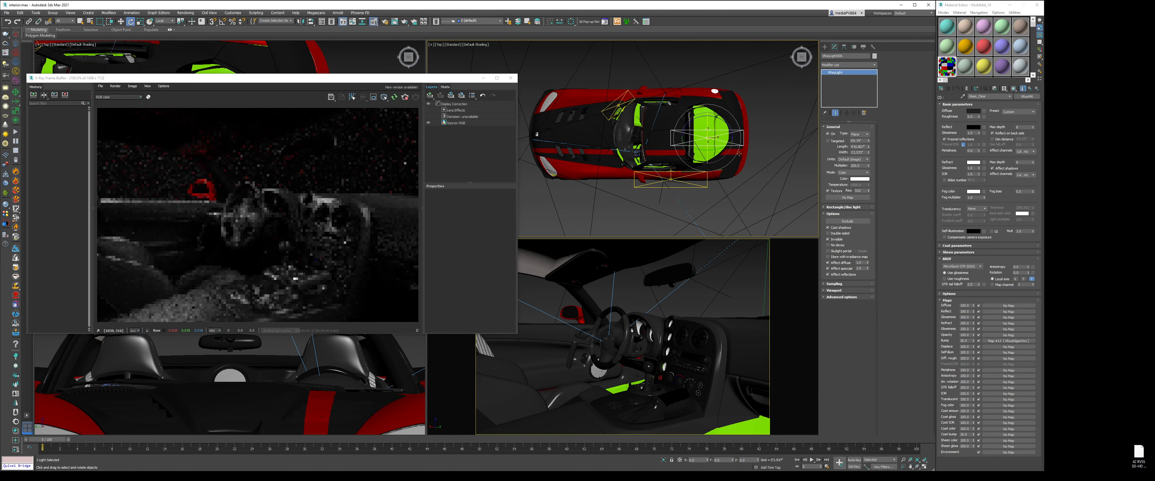
# - Move the cloned rear light backward and down behind the roof in the front view and tilt it toward the cabin
pyautogui.press('f')
pyautogui.scroll(3, 669, 140)
pyautogui.press('w')
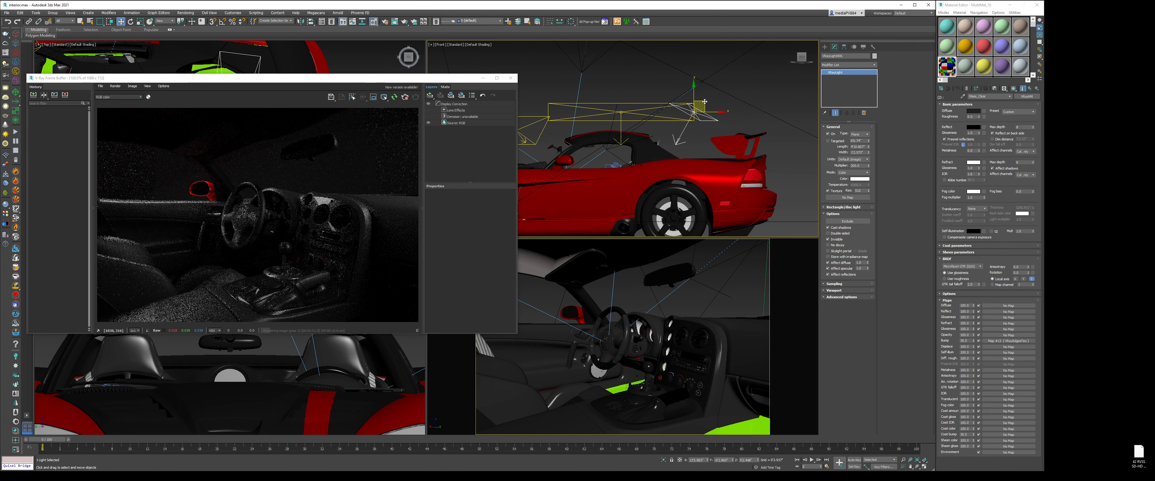
pyautogui.moveTo(702, 120); pyautogui.dragTo(735, 131)
pyautogui.rightClick(712, 123)
pyautogui.click(728, 134)
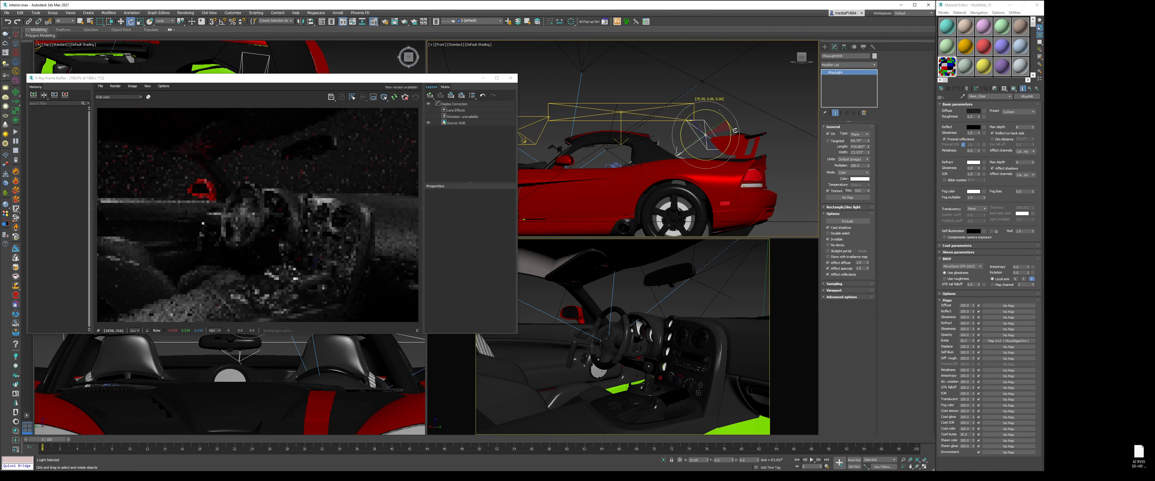
pyautogui.press('w')
# - Inspect the rear light's placement and orientation behind the cabin in the top and perspective views
pyautogui.press('t')
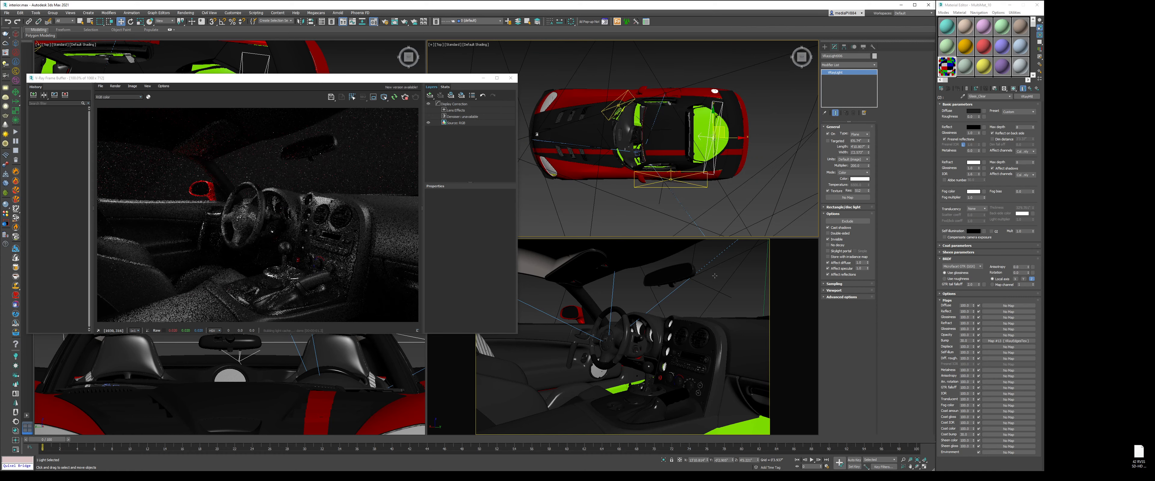
pyautogui.scroll(3, 758, 130)
pyautogui.press('z')
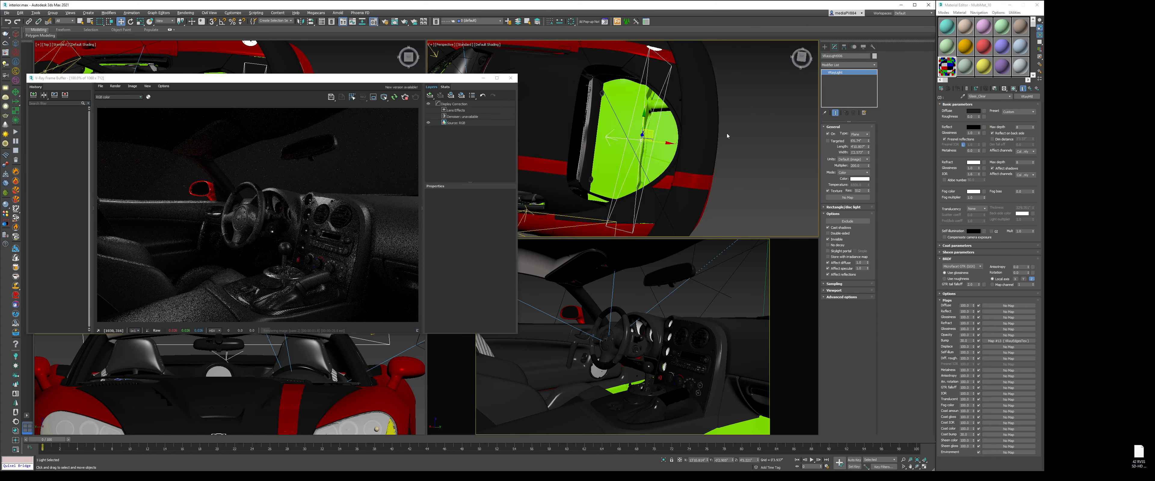
pyautogui.press('p')
pyautogui.press('z')
pyautogui.scroll(-3, 686, 120)
pyautogui.scroll(3, 661, 134)
pyautogui.keyDown('alt'); pyautogui.moveTo(686, 120); pyautogui.dragTo(623, 157, button='middle'); pyautogui.keyUp('alt')
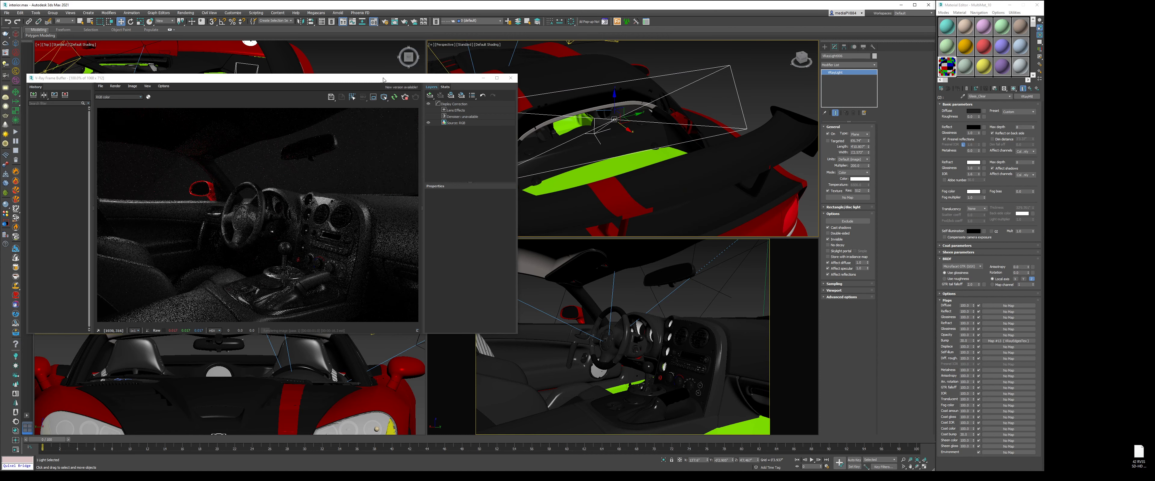
# - Switch off the other active lights in the V-Ray Light Lister so only the rear light stays on
pyautogui.click(31, 13)
pyautogui.click(59, 115)
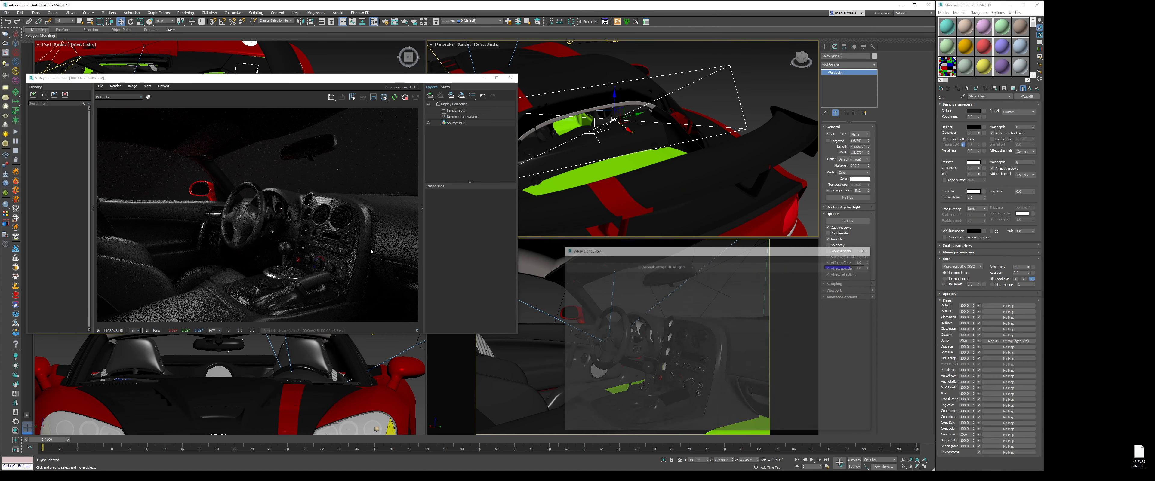
pyautogui.click(574, 312)
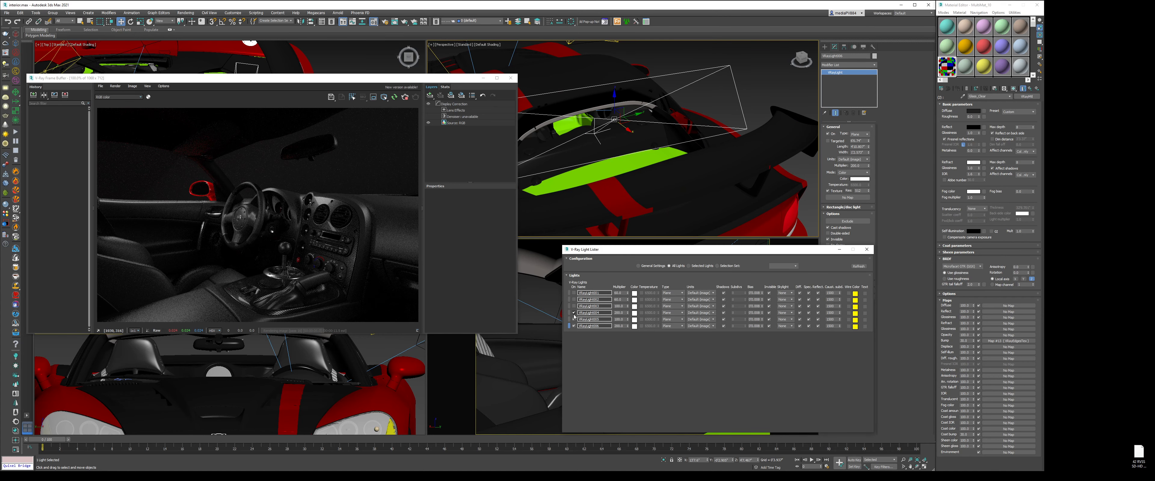
pyautogui.click(574, 320)
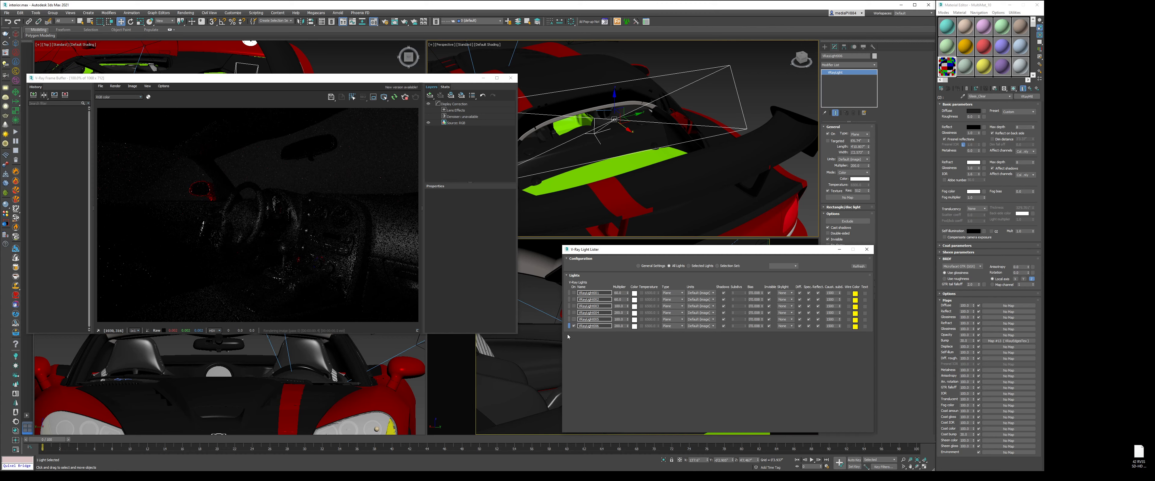
pyautogui.click(866, 249)
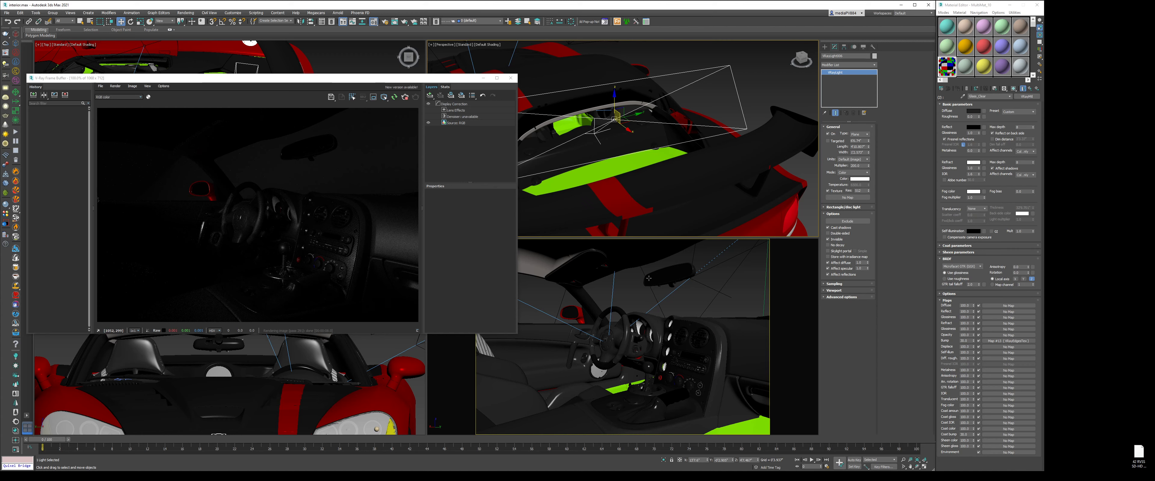
# - Set the sampling cutoff to 0 on the rear light and on the large lights surrounding the car
pyautogui.click(832, 285)
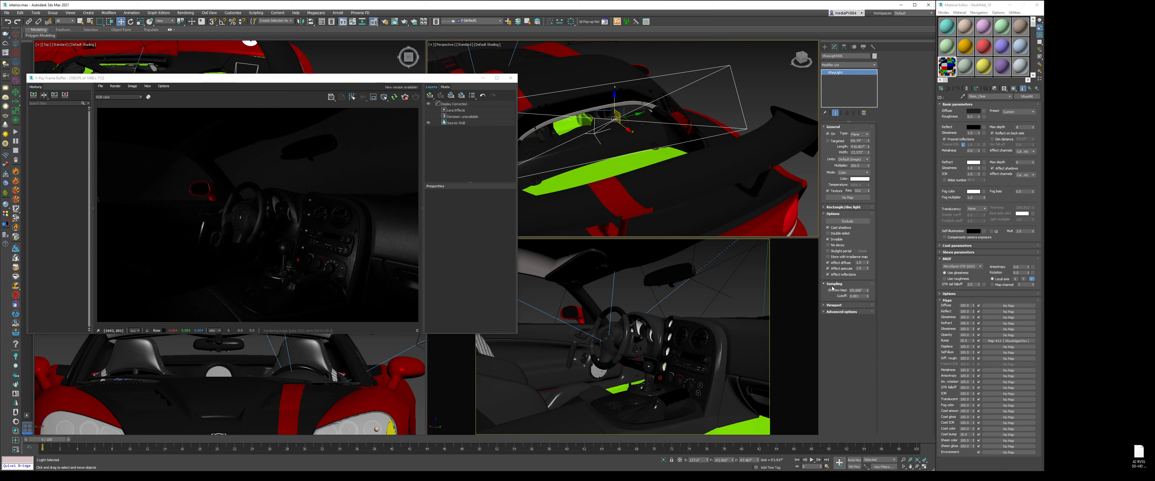
pyautogui.doubleClick(852, 296)
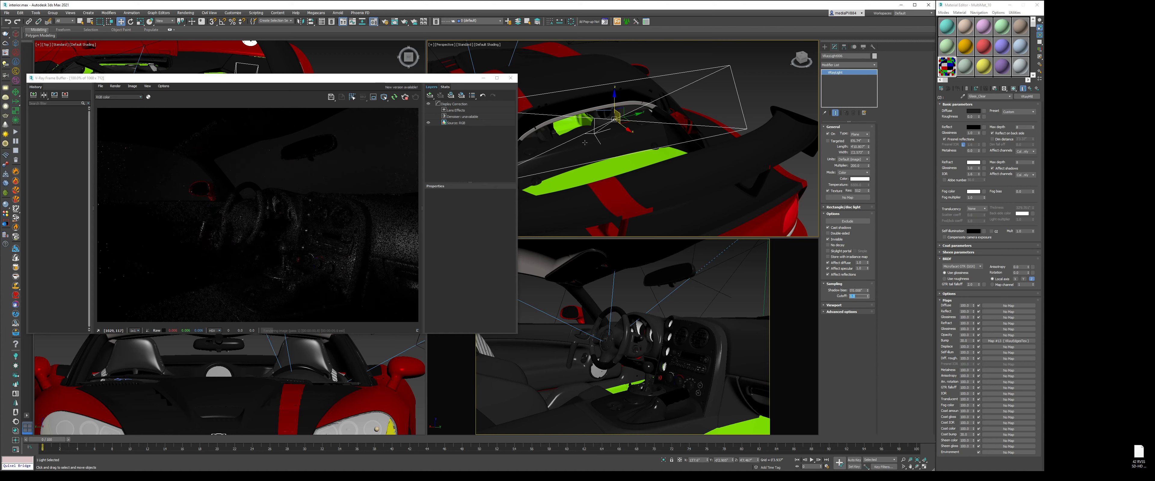
pyautogui.scroll(-5, 685, 121)
pyautogui.click(666, 110)
pyautogui.rightClick(866, 296)
pyautogui.click(789, 152)
pyautogui.rightClick(866, 297)
# - Set the sampling cutoff to 0 on the remaining overhead lights and the small light beside the cabin
pyautogui.scroll(-3, 766, 120)
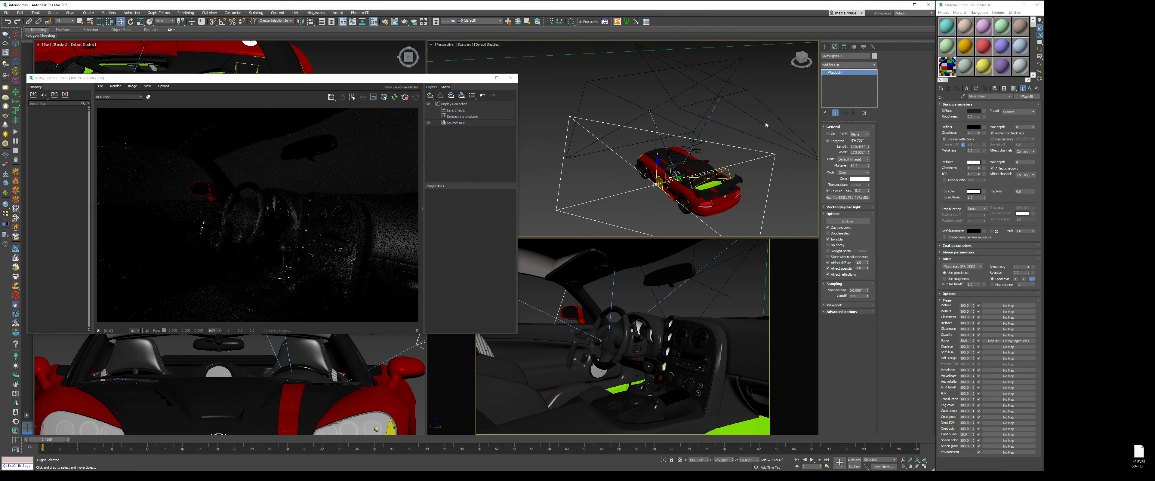
pyautogui.click(765, 125)
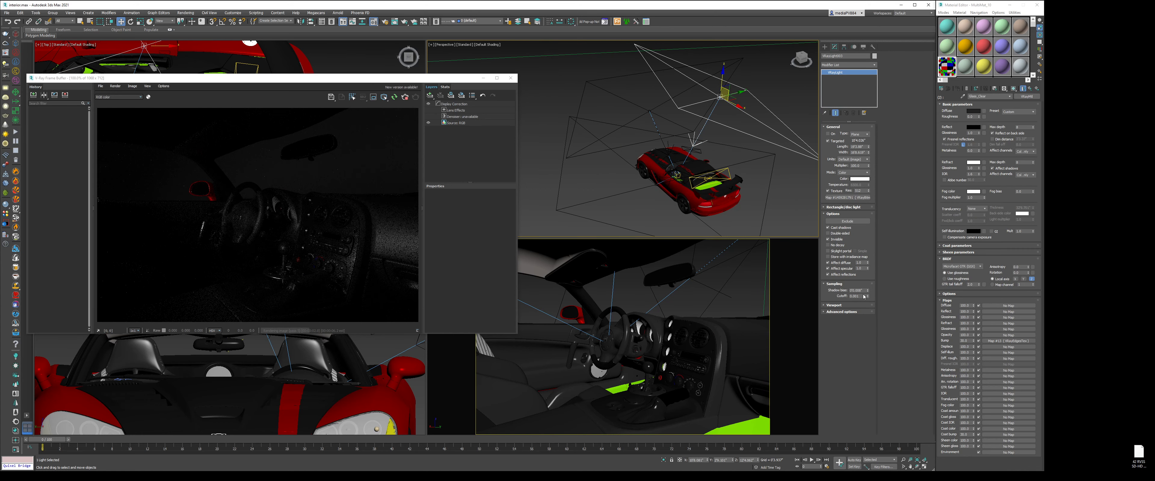
pyautogui.moveTo(863, 296); pyautogui.dragTo(806, 300)
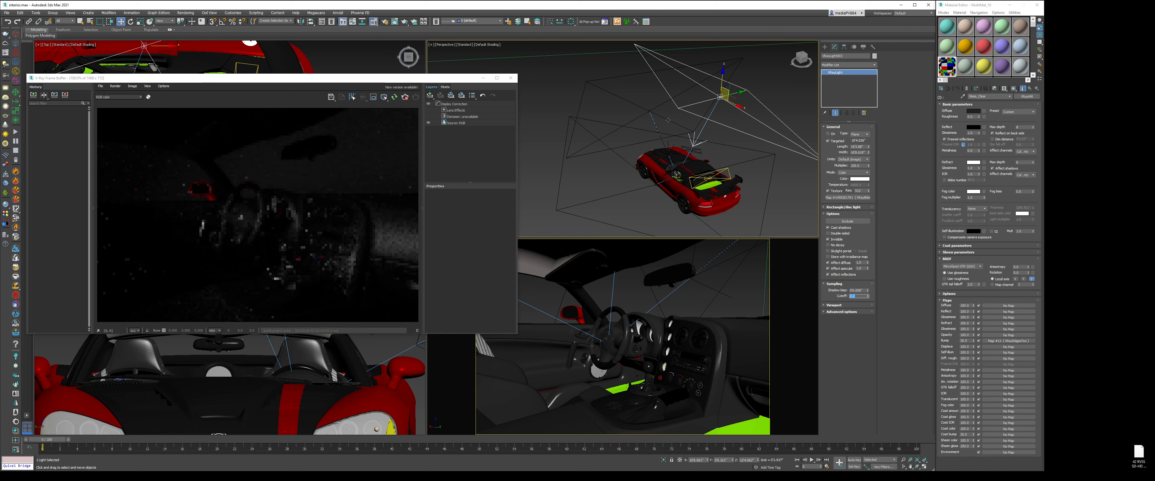
pyautogui.click(650, 110)
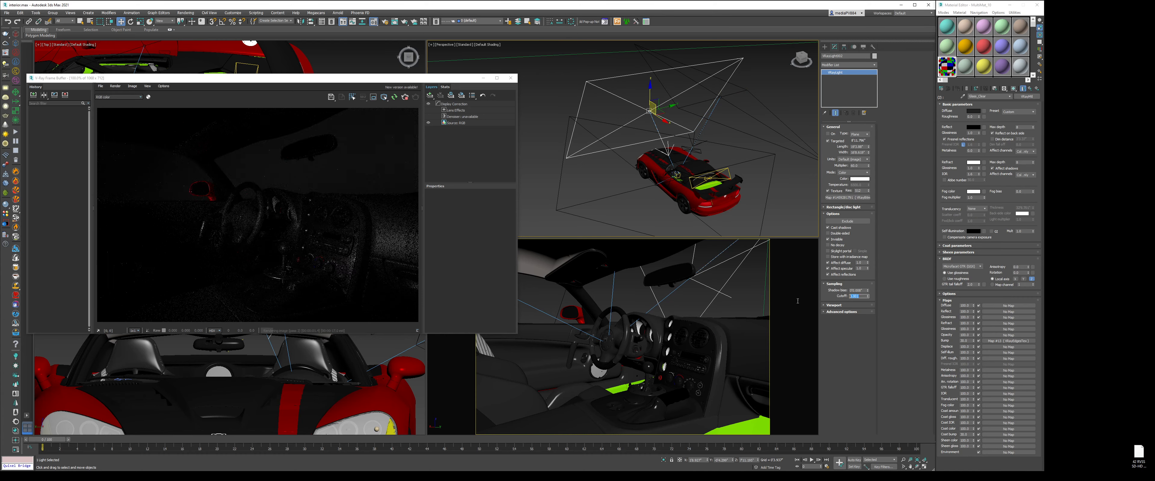
pyautogui.scroll(2, 646, 170)
pyautogui.keyDown('alt'); pyautogui.moveTo(645, 170); pyautogui.dragTo(620, 151, button='middle'); pyautogui.keyUp('alt')
pyautogui.click(620, 150)
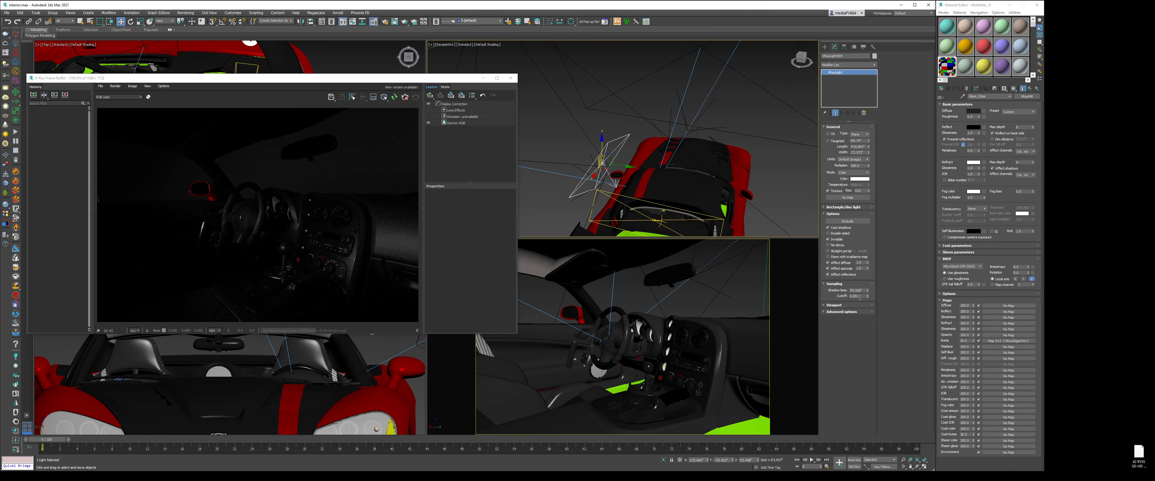
# - Widen the rear light slightly, try a multiplier of 500 on it and settle on 300
pyautogui.keyDown('alt'); pyautogui.moveTo(664, 157); pyautogui.dragTo(676, 139, button='middle'); pyautogui.keyUp('alt')
pyautogui.click(678, 135)
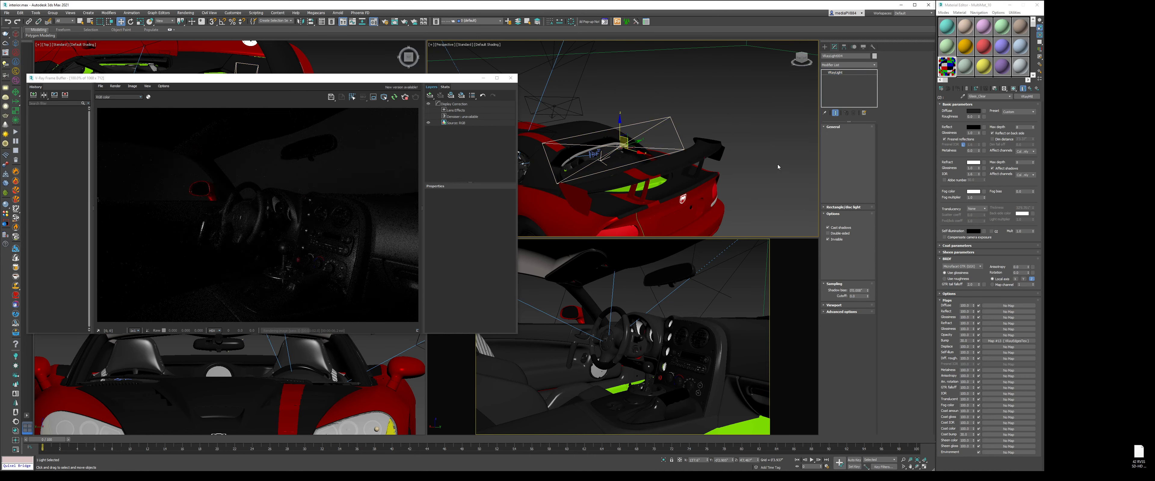
pyautogui.moveTo(869, 155); pyautogui.dragTo(869, 142)
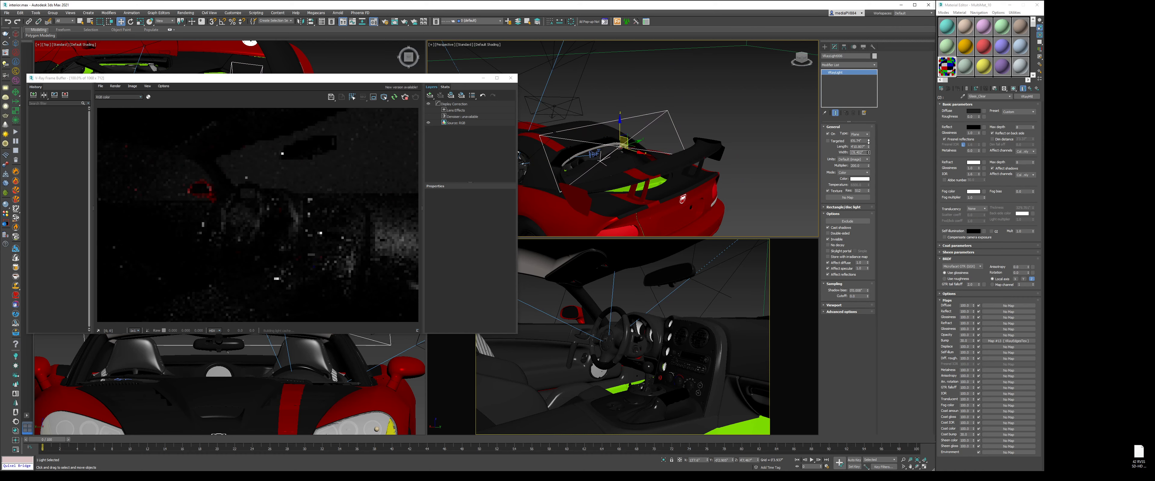
pyautogui.doubleClick(855, 166)
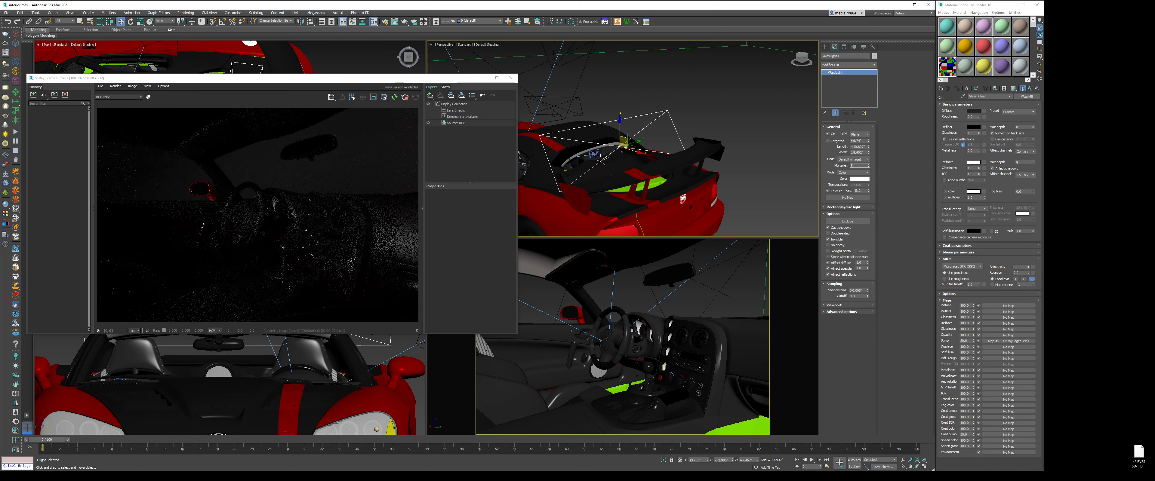
pyautogui.write('500')
pyautogui.press('Return')
pyautogui.write('3')
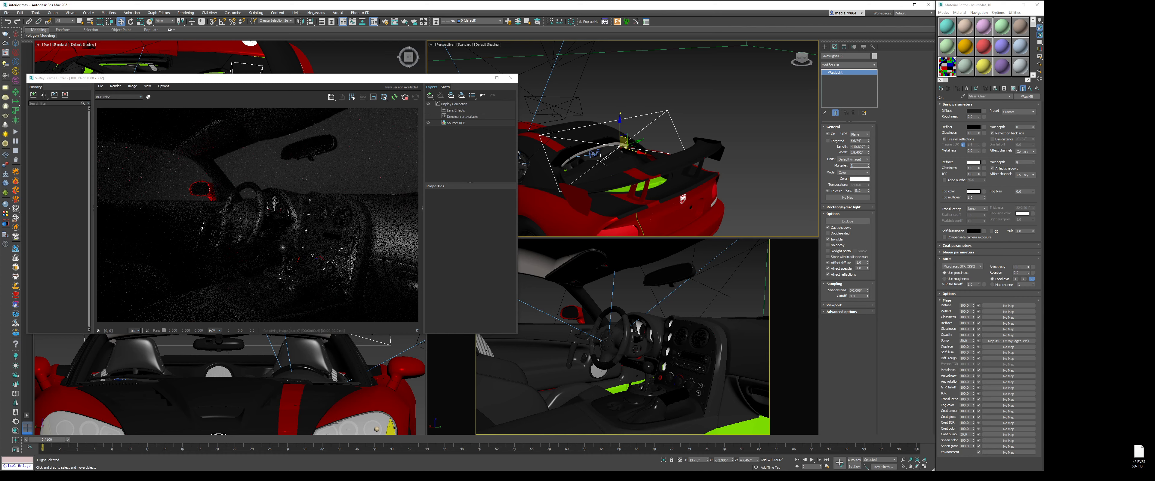
pyautogui.write('00')
pyautogui.press('Return')
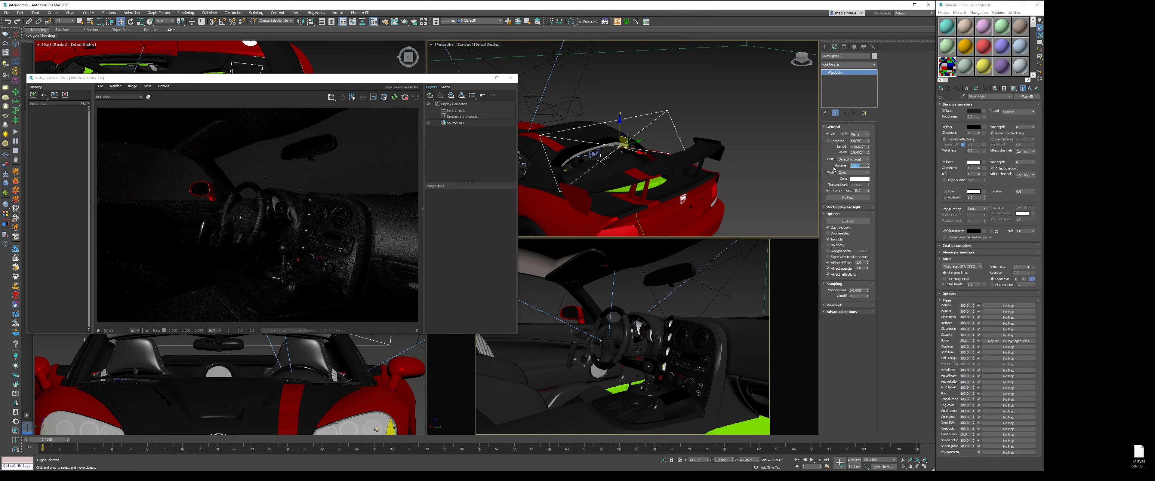
# - Turn all the other V-Ray lights back on in the Light Lister to render them together with the rear light
pyautogui.click(789, 141)
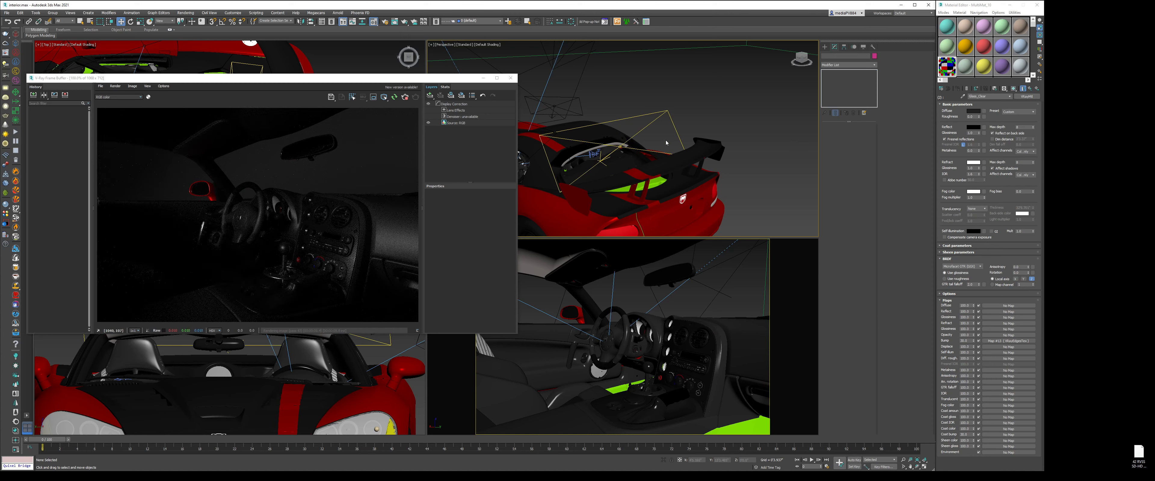
pyautogui.click(677, 135)
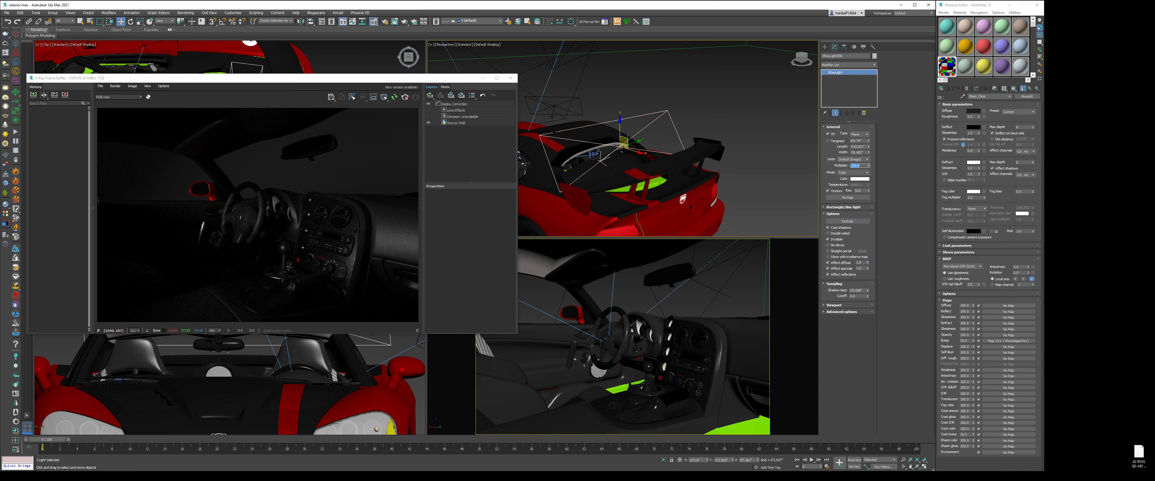
pyautogui.click(745, 132)
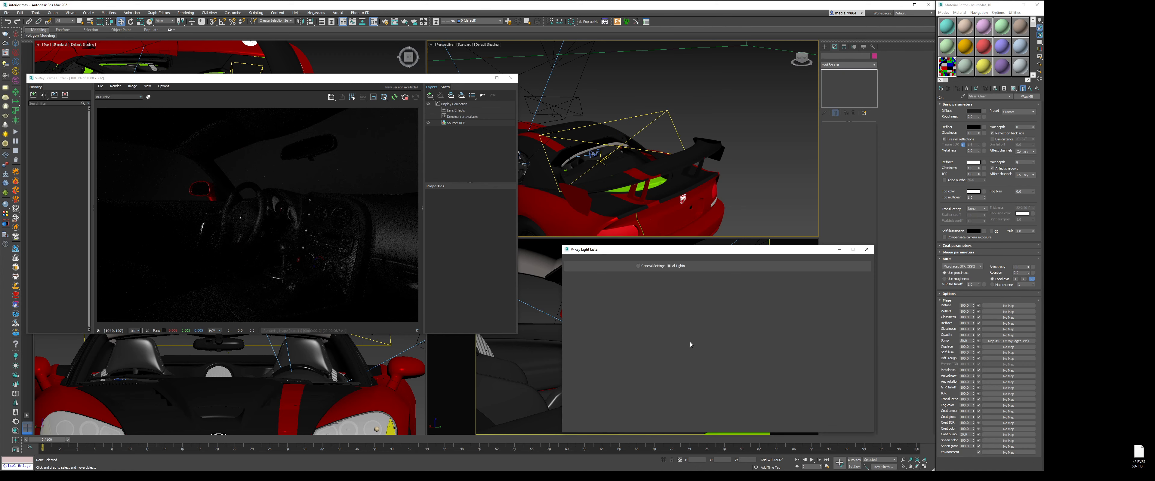
pyautogui.click(574, 312)
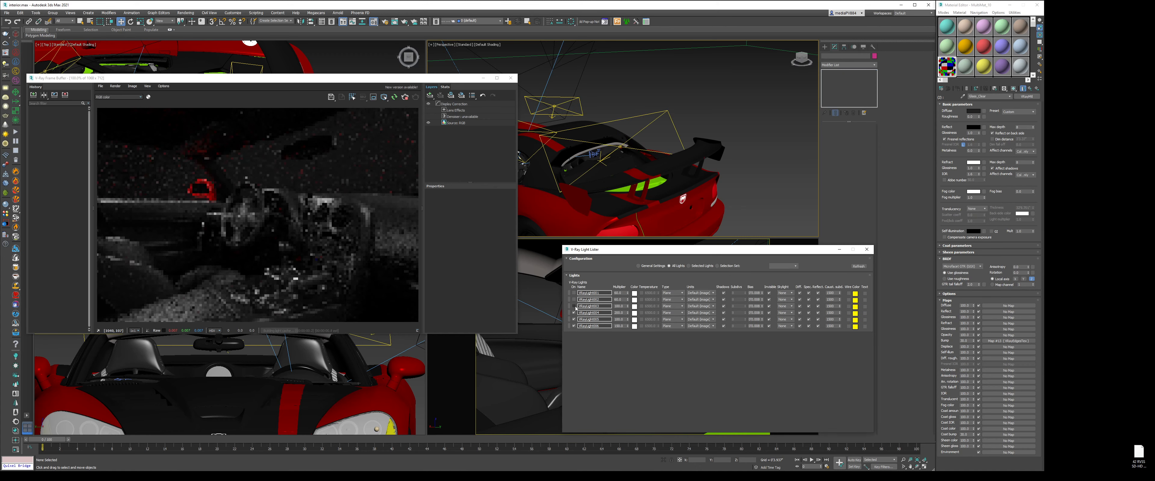
pyautogui.click(574, 306)
pyautogui.click(573, 299)
pyautogui.click(574, 293)
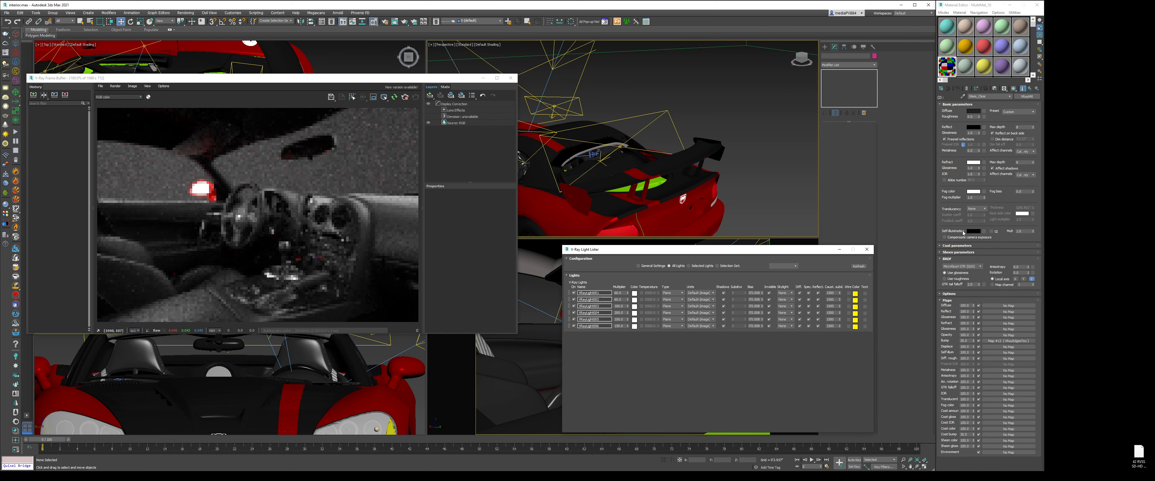
pyautogui.click(866, 249)
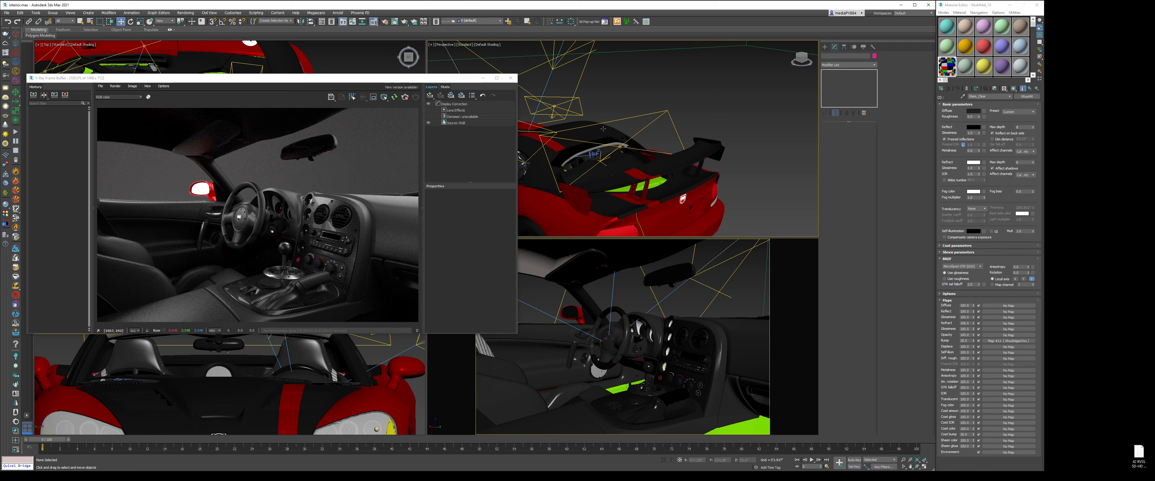
# - Load the side mirror's glass material into an unused material slot and darken its reflection color to gray
pyautogui.click(965, 66)
pyautogui.click(962, 96)
pyautogui.keyDown('alt'); pyautogui.moveTo(627, 189); pyautogui.dragTo(559, 187, button='middle'); pyautogui.keyUp('alt')
pyautogui.scroll(4, 592, 175)
pyautogui.scroll(-3, 558, 186)
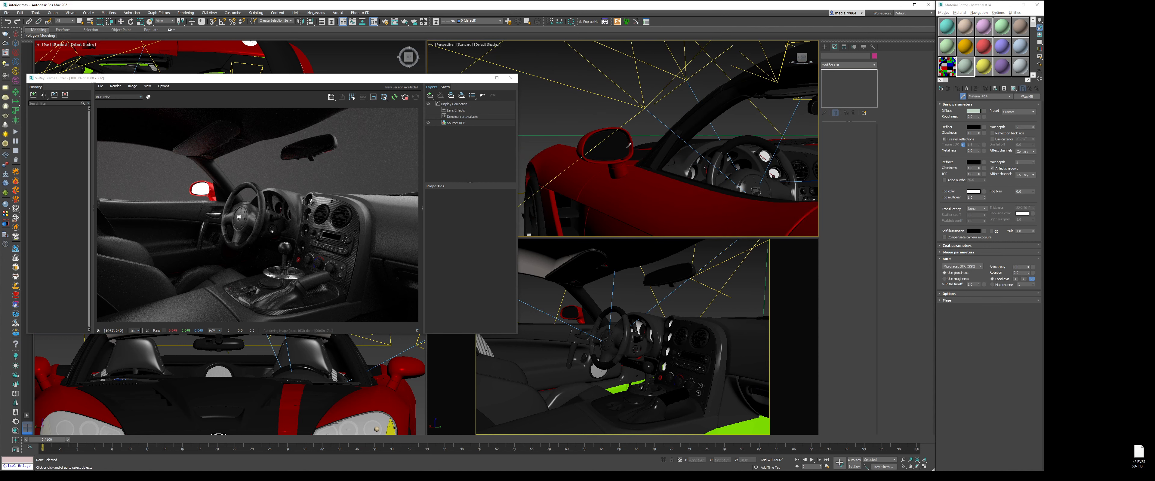
pyautogui.click(203, 192)
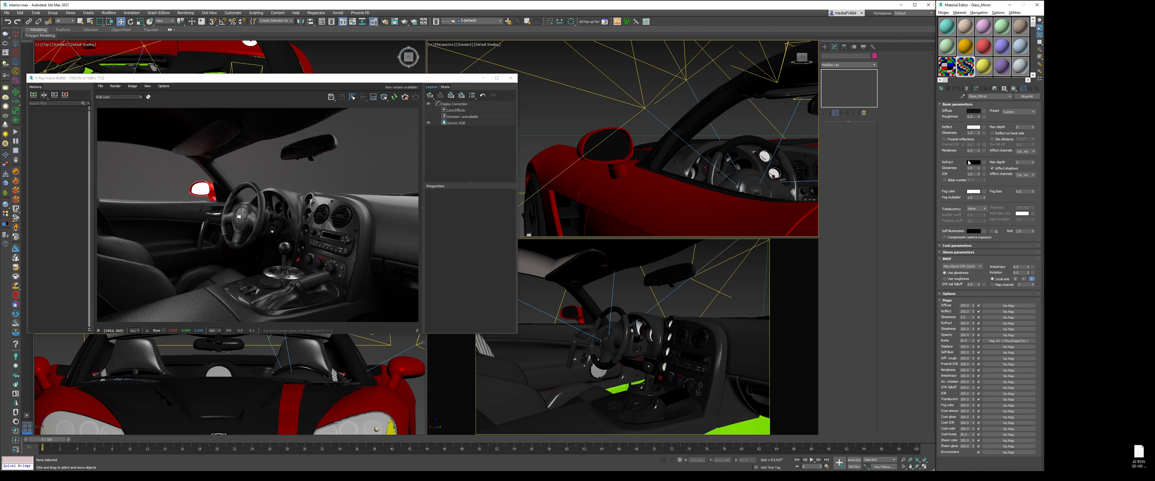
pyautogui.click(973, 127)
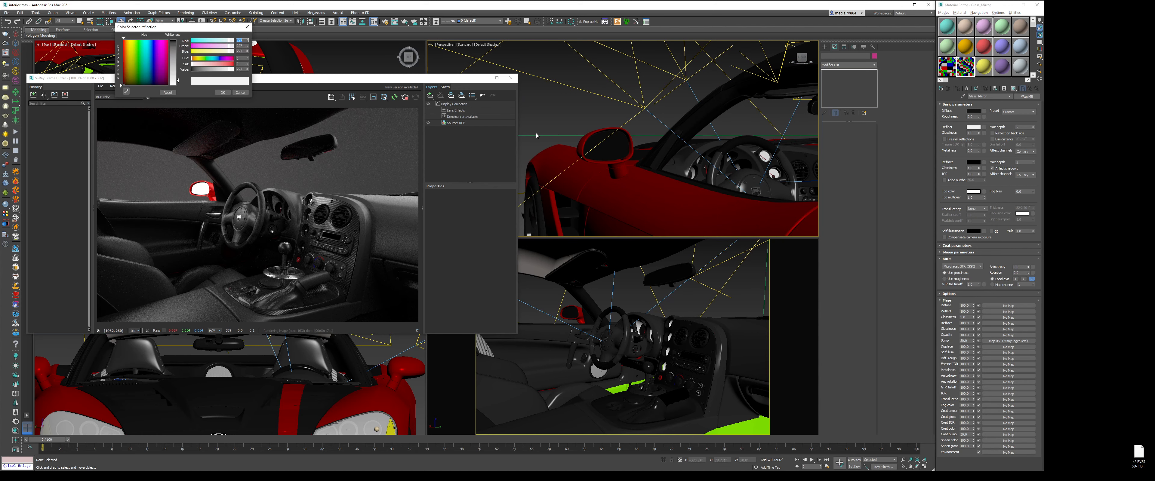
pyautogui.moveTo(213, 69); pyautogui.dragTo(200, 71)
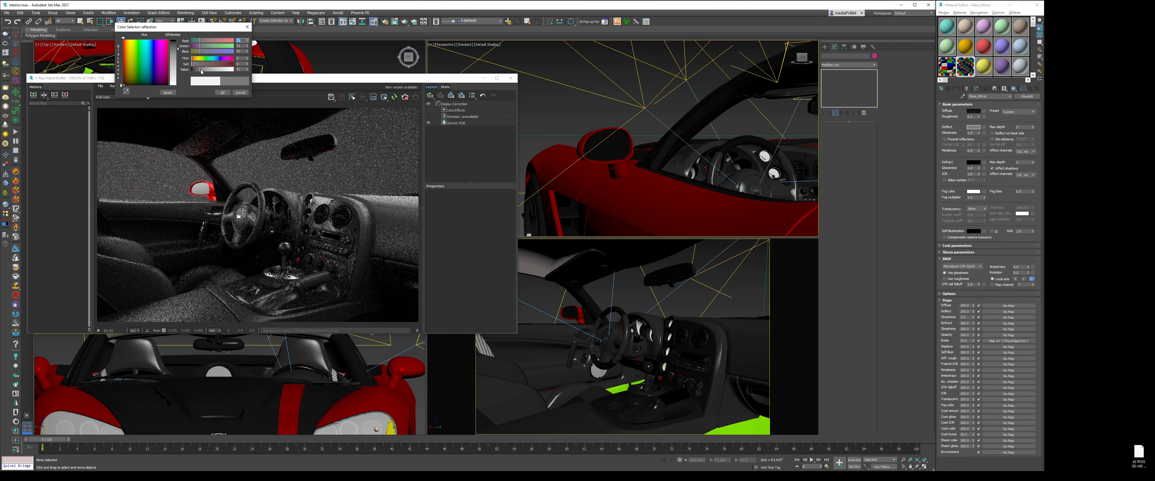
pyautogui.click(222, 92)
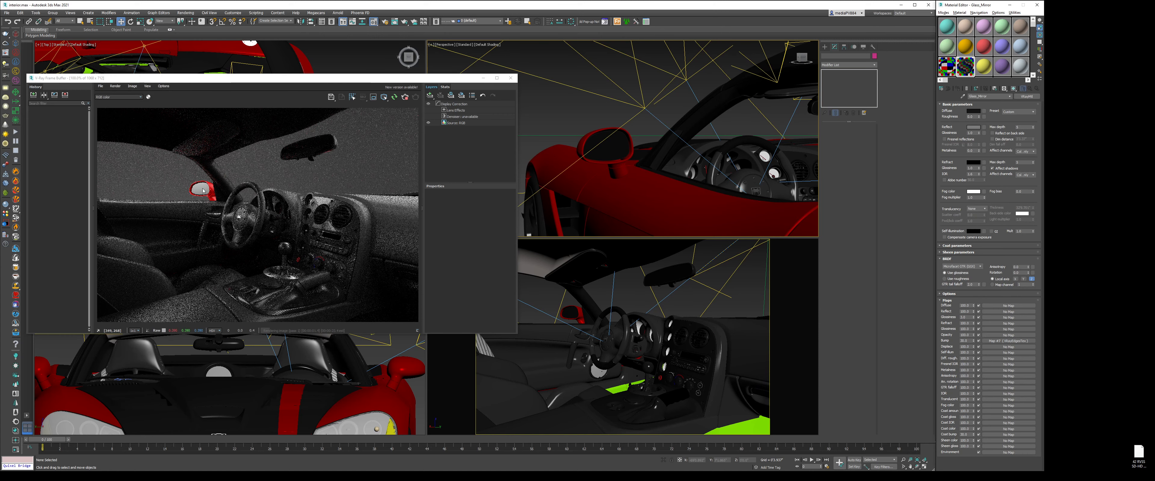
# - Sample the Body_Color_Paint material from the side mirror housing and darken its red diffuse color
pyautogui.click(963, 97)
pyautogui.click(586, 143)
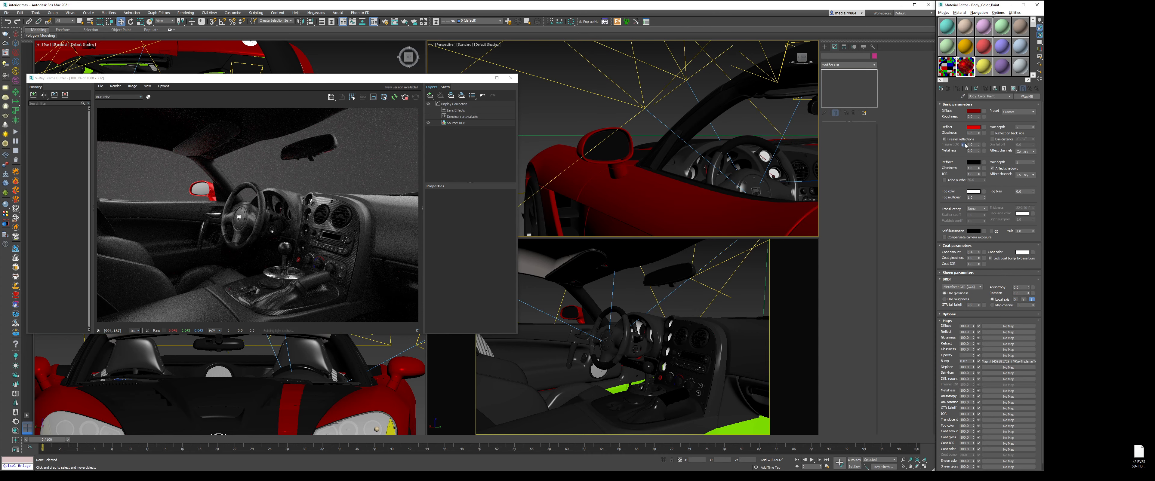
pyautogui.click(963, 145)
pyautogui.click(973, 111)
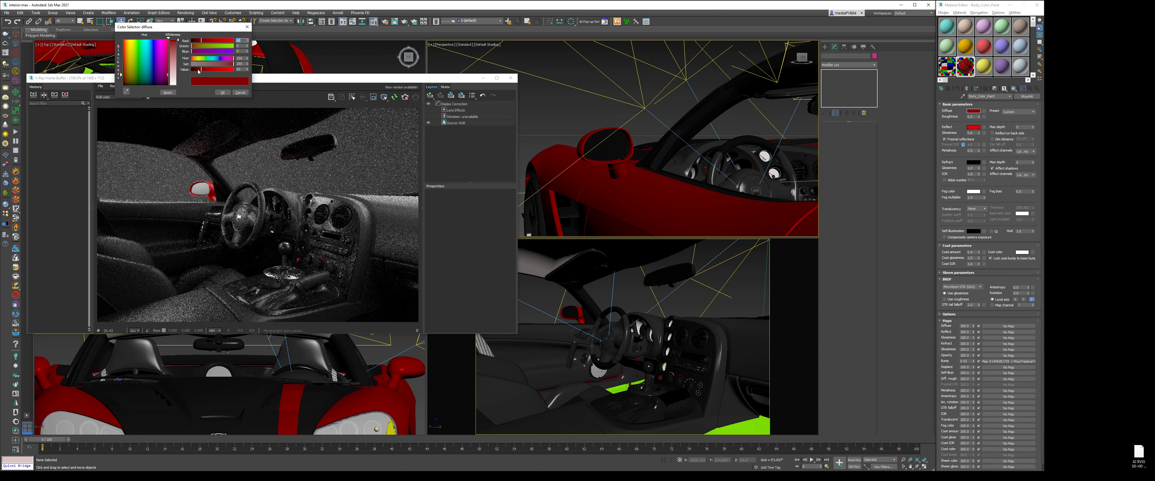
pyautogui.click(240, 92)
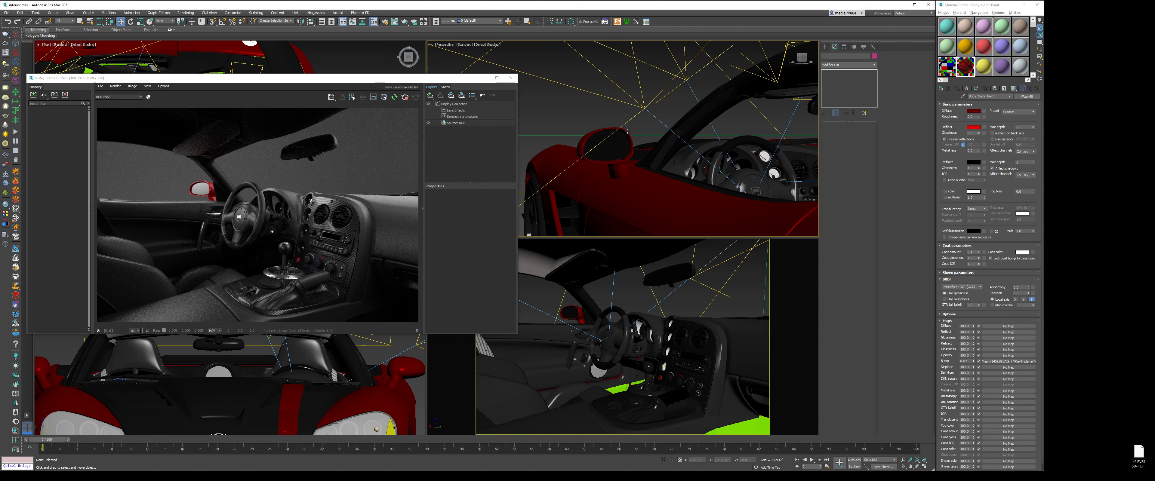
# - Create a new large V-Ray plane light beside the car in the top view
pyautogui.scroll(-5, 636, 132)
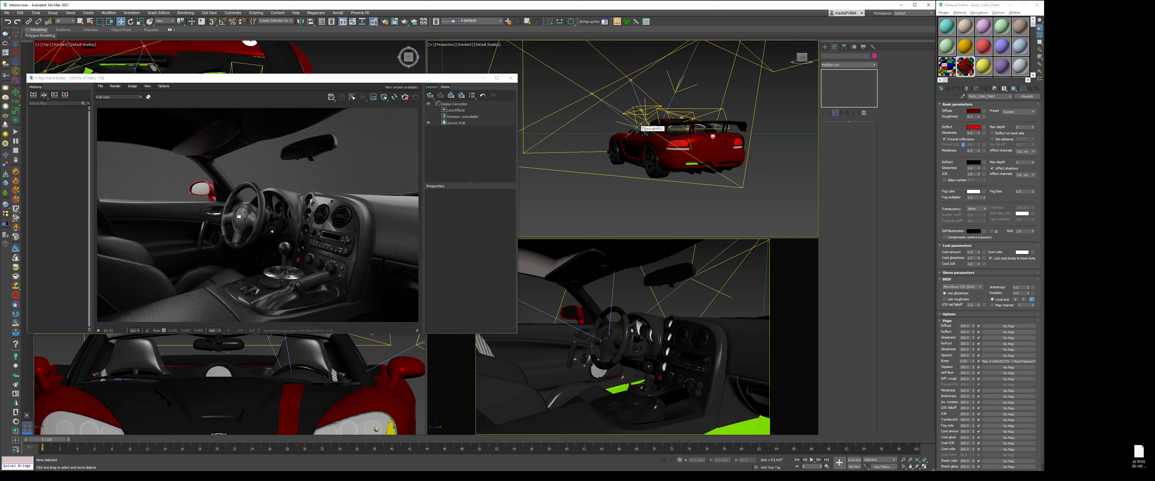
pyautogui.scroll(3, 643, 129)
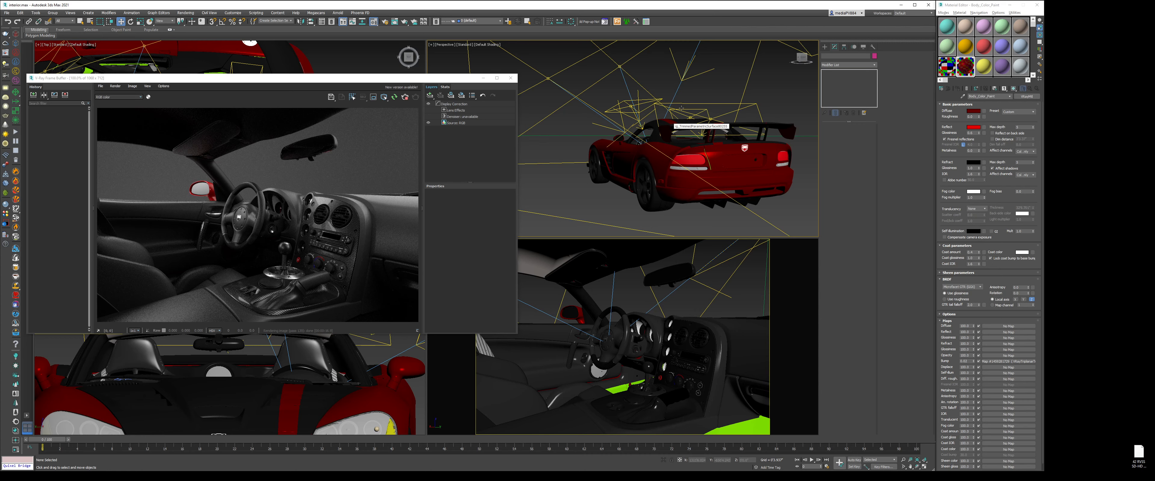
pyautogui.keyDown('alt'); pyautogui.moveTo(673, 112); pyautogui.dragTo(724, 137, button='middle'); pyautogui.keyUp('alt')
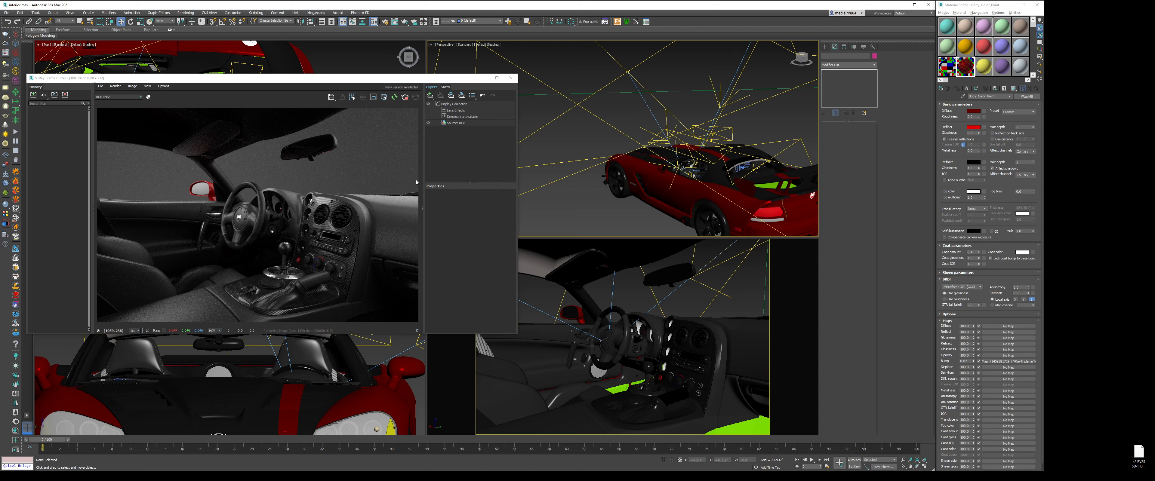
pyautogui.click(824, 46)
pyautogui.click(838, 85)
pyautogui.scroll(-5, 626, 114)
pyautogui.press('t')
pyautogui.scroll(-5, 636, 154)
pyautogui.moveTo(636, 154); pyautogui.dragTo(717, 96, button='middle')
pyautogui.scroll(2, 717, 96)
pyautogui.moveTo(638, 111); pyautogui.dragTo(674, 165)
# - Rotate the new plane light to angle it toward the car in the top view and raise it above the car in the front view
pyautogui.press('w')
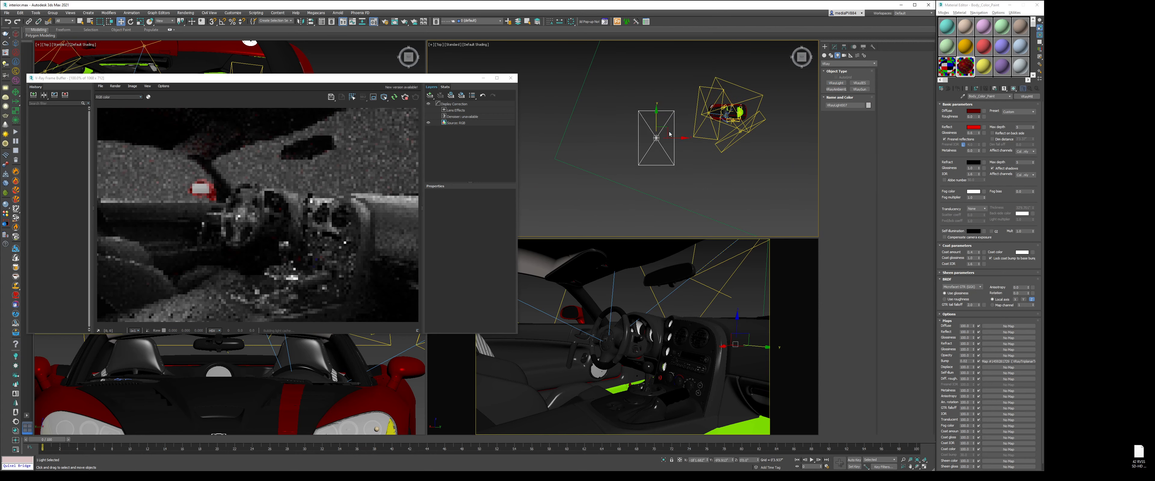
pyautogui.press('e')
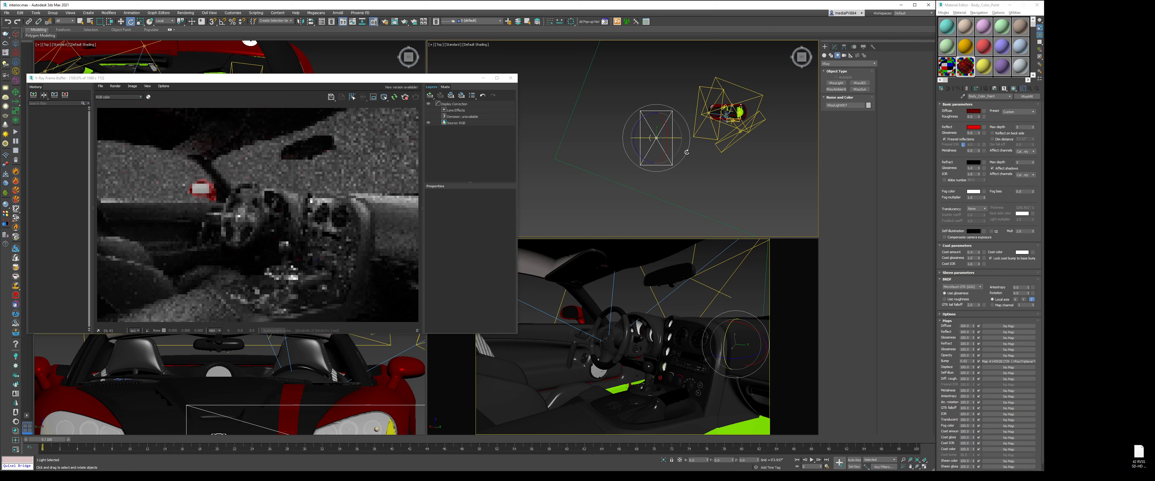
pyautogui.moveTo(686, 152); pyautogui.dragTo(688, 123)
pyautogui.rightClick(687, 127)
pyautogui.click(694, 134)
pyautogui.scroll(-3, 673, 126)
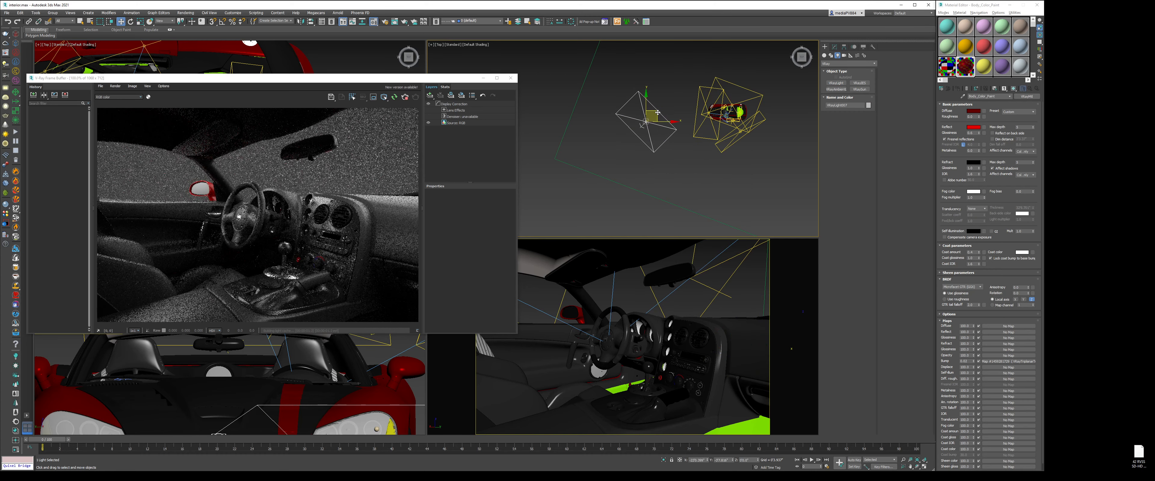
pyautogui.press('f')
pyautogui.scroll(-3, 625, 159)
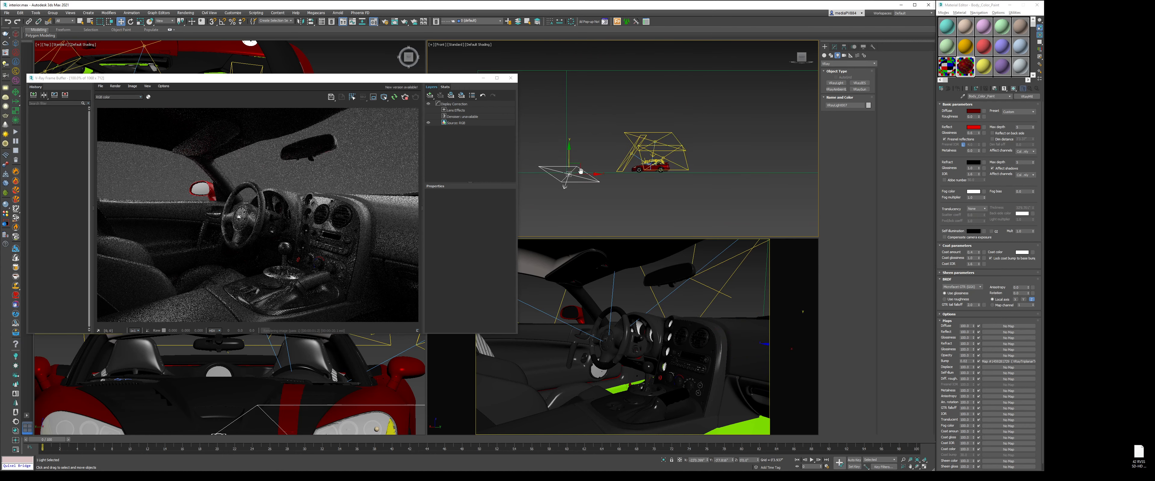
pyautogui.moveTo(587, 160); pyautogui.dragTo(588, 97)
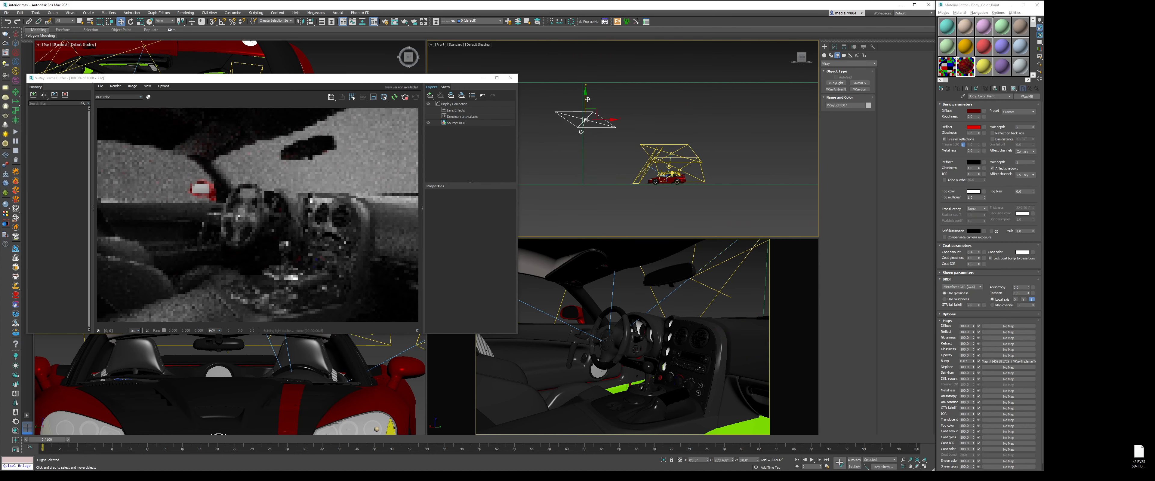
# - Set the plane light's multiplier to 100 and lower the light slightly in the front view
pyautogui.click(834, 47)
pyautogui.click(837, 239)
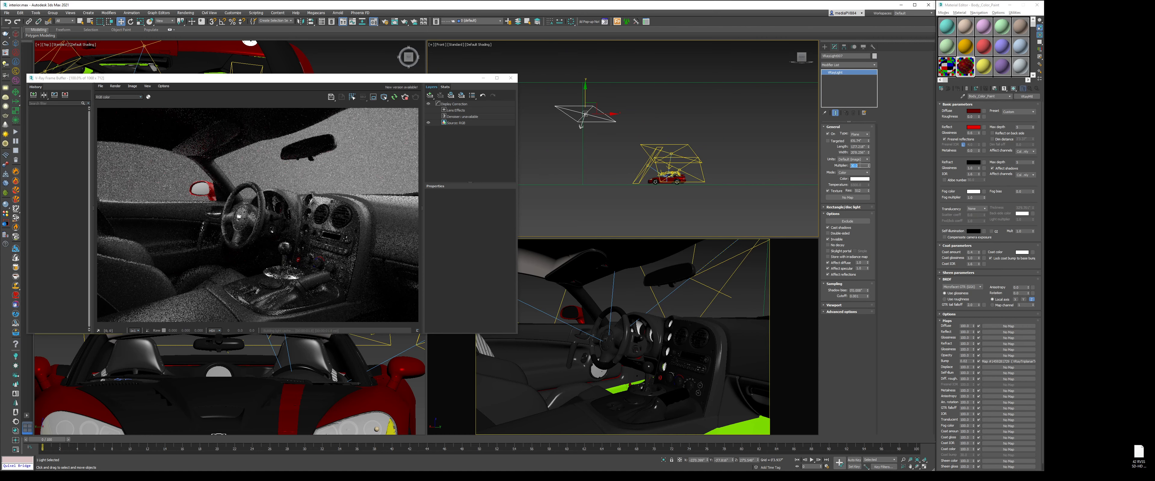
pyautogui.write('100')
pyautogui.press('Return')
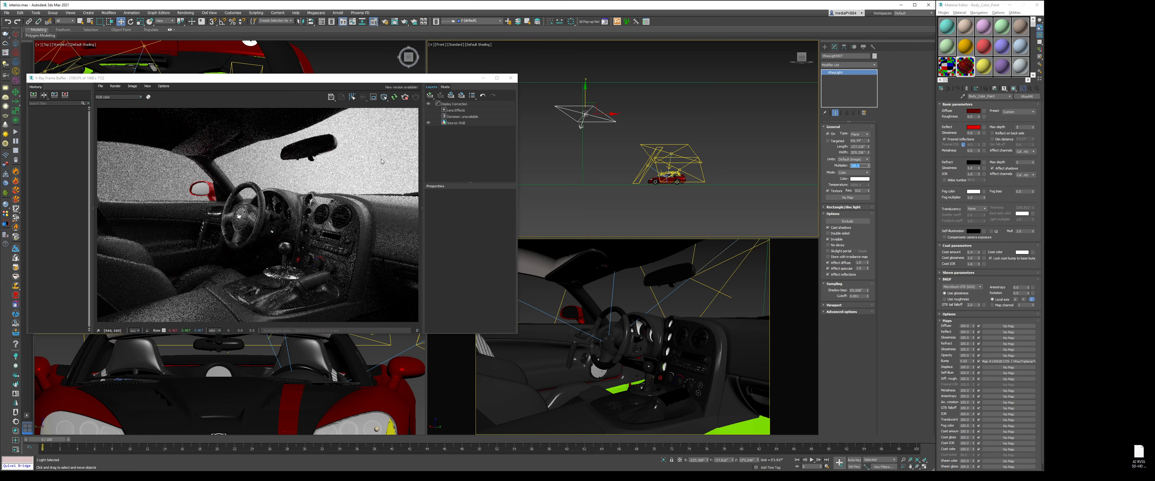
pyautogui.click(600, 116)
pyautogui.moveTo(586, 97); pyautogui.dragTo(586, 103)
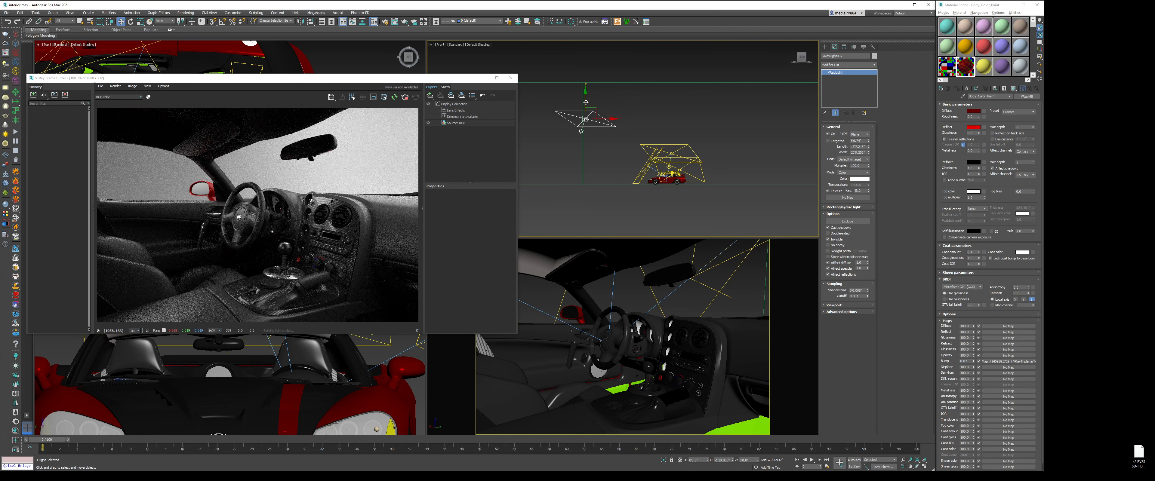
# - Copy the plane light to the car's adjacent side in the top view and lower the copy to car level in the front view
pyautogui.press('t')
pyautogui.moveTo(648, 127); pyautogui.dragTo(608, 133, button='middle')
pyautogui.keyDown('shift'); pyautogui.moveTo(609, 133); pyautogui.dragTo(734, 176); pyautogui.keyUp('shift')
pyautogui.press('Return')
pyautogui.rightClick(711, 175)
pyautogui.click(725, 180)
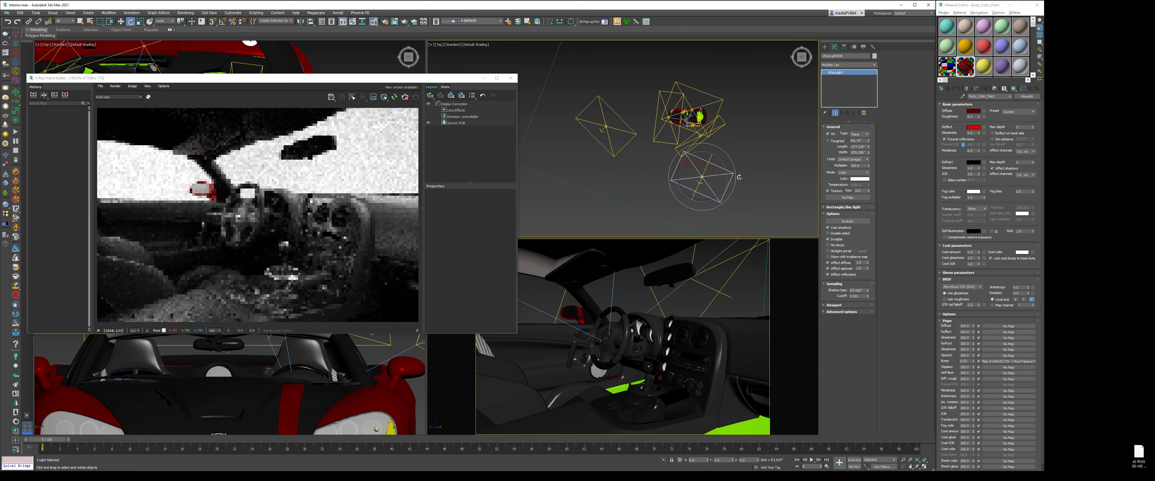
pyautogui.press('w')
pyautogui.press('f')
pyautogui.moveTo(681, 100); pyautogui.dragTo(696, 159)
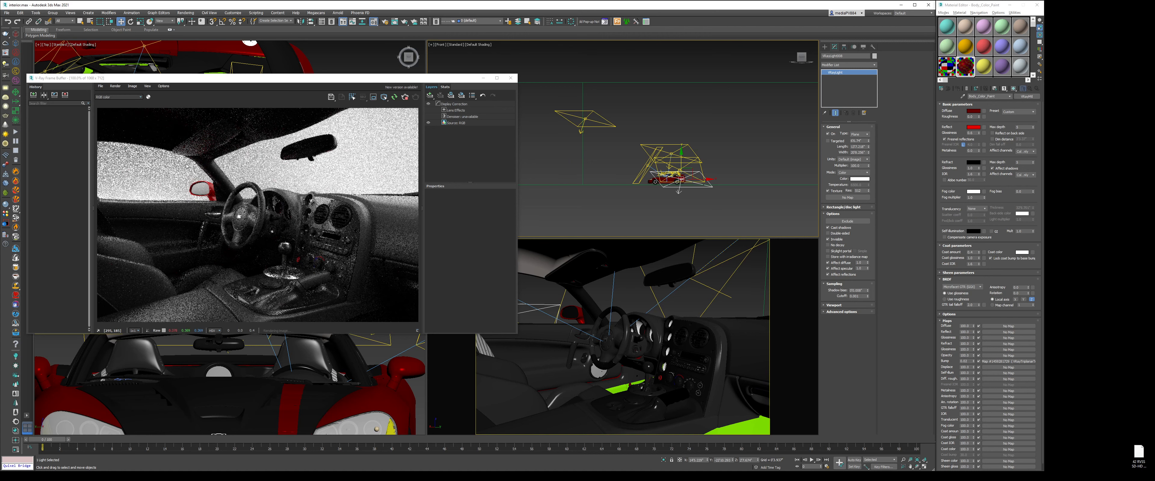
# - Rotate the copied light nearly upright alongside the car and move it slightly closer in the top view
pyautogui.rightClick(629, 154)
pyautogui.click(640, 166)
pyautogui.press('t')
pyautogui.moveTo(690, 155); pyautogui.dragTo(711, 129)
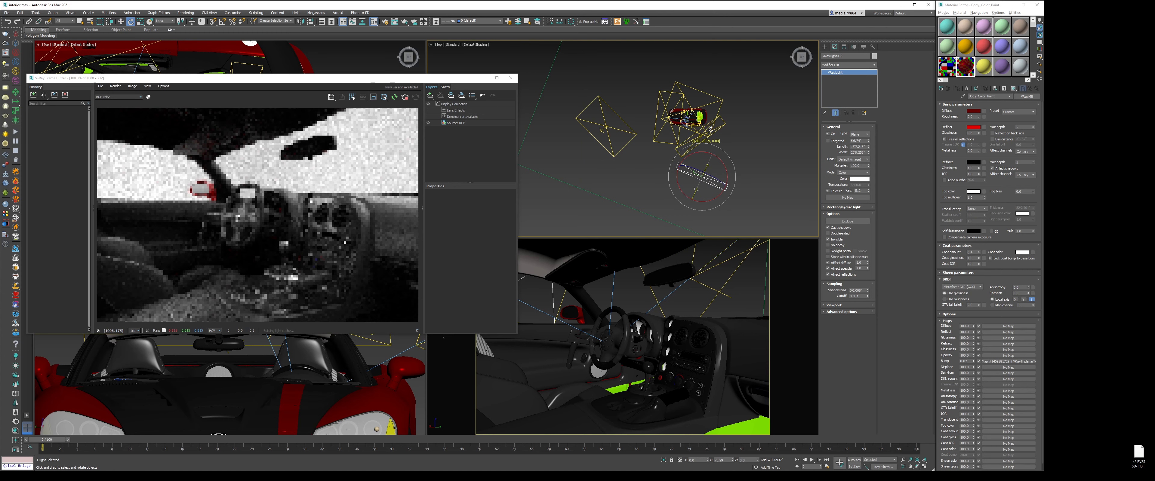
pyautogui.press('w')
pyautogui.moveTo(716, 168); pyautogui.dragTo(716, 161)
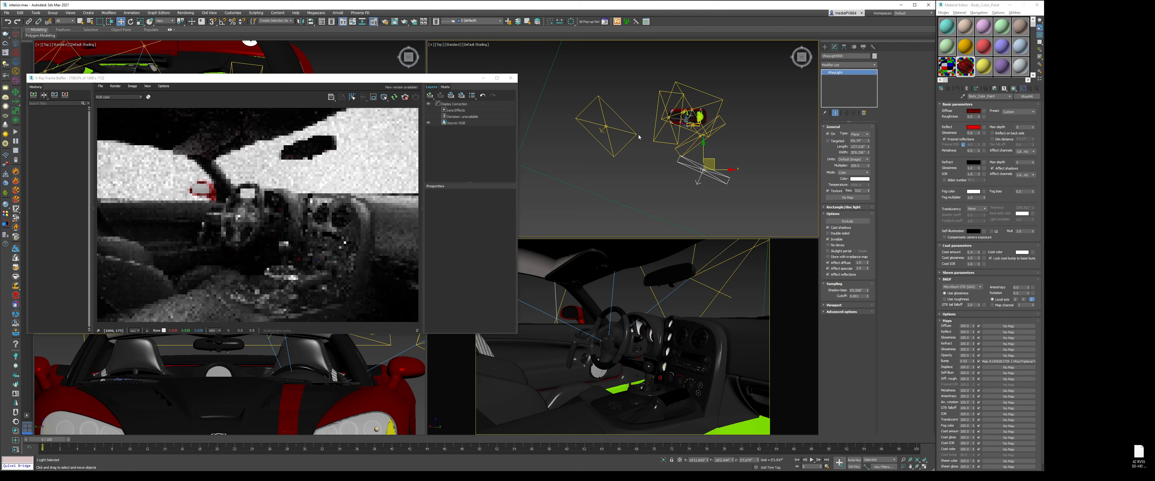
# - Lower the original plane light toward car level and tilt it upright in the front view
pyautogui.click(627, 133)
pyautogui.press('f')
pyautogui.moveTo(586, 99); pyautogui.dragTo(599, 145)
pyautogui.rightClick(596, 123)
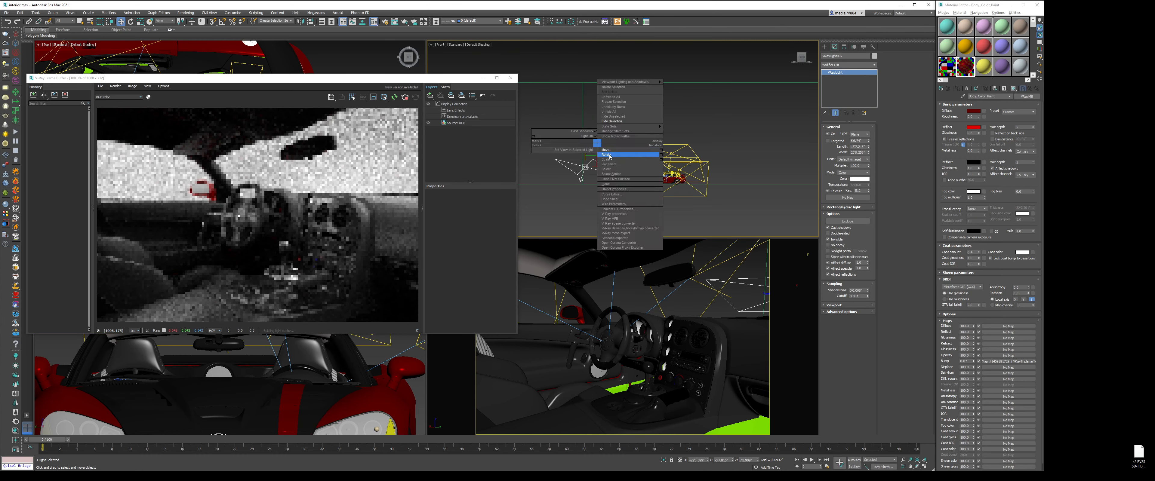
pyautogui.click(623, 156)
# - Rotate the original light to face the car in the top view, widen it, and move it closer to the car
pyautogui.press('t')
pyautogui.moveTo(597, 135); pyautogui.dragTo(627, 101)
pyautogui.rightClick(624, 103)
pyautogui.click(632, 109)
pyautogui.moveTo(868, 147); pyautogui.dragTo(866, 129)
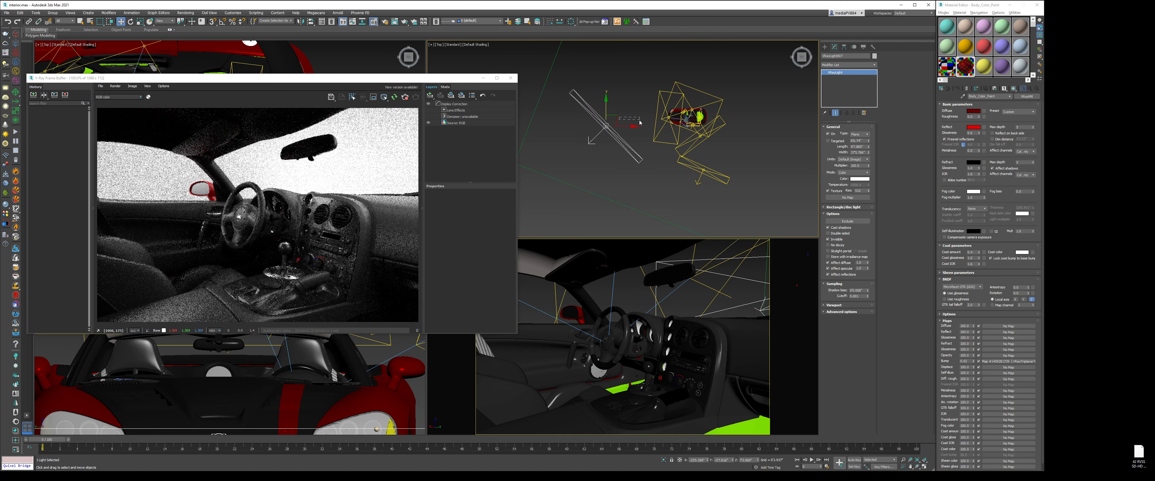
pyautogui.moveTo(619, 125); pyautogui.dragTo(636, 114)
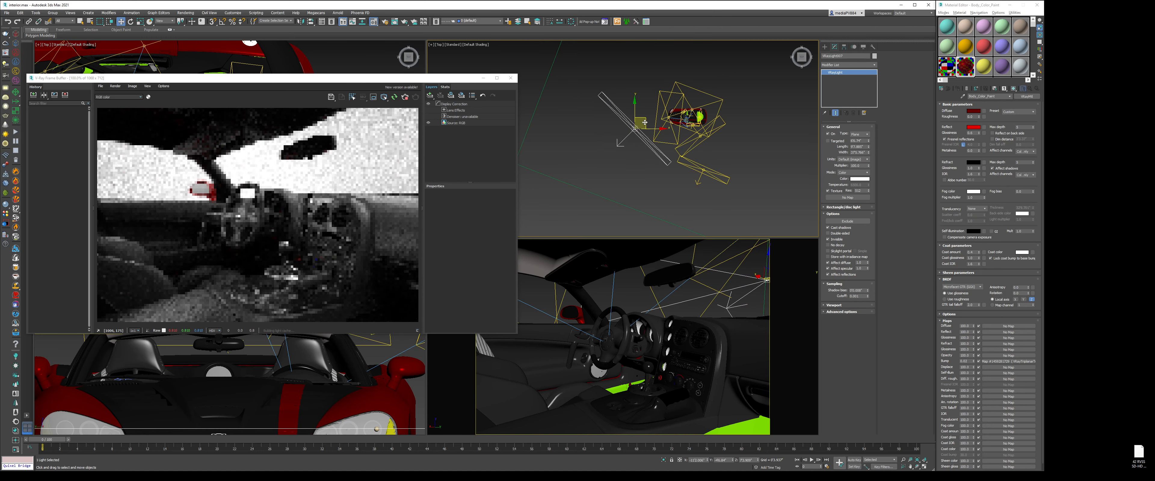
# - Lower the widened light slightly in the front view and fine-tune its rotation in the top view
pyautogui.press('f')
pyautogui.moveTo(618, 148); pyautogui.dragTo(618, 159)
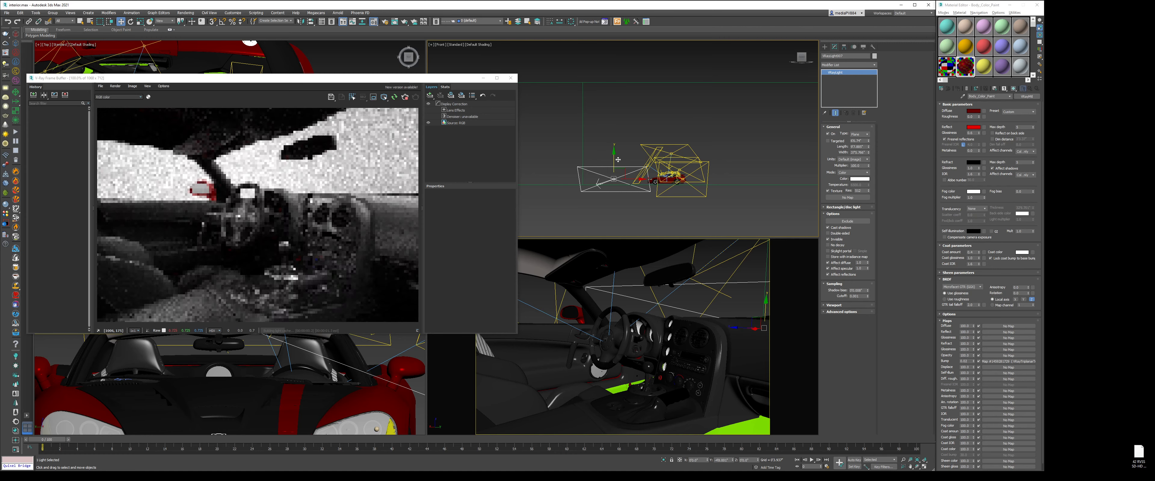
pyautogui.rightClick(618, 159)
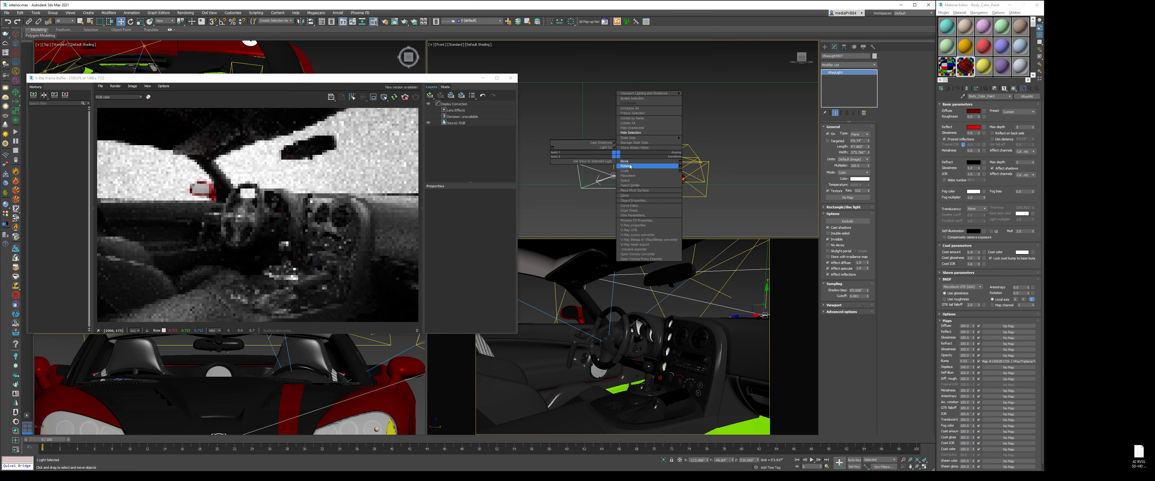
pyautogui.click(627, 169)
pyautogui.press('t')
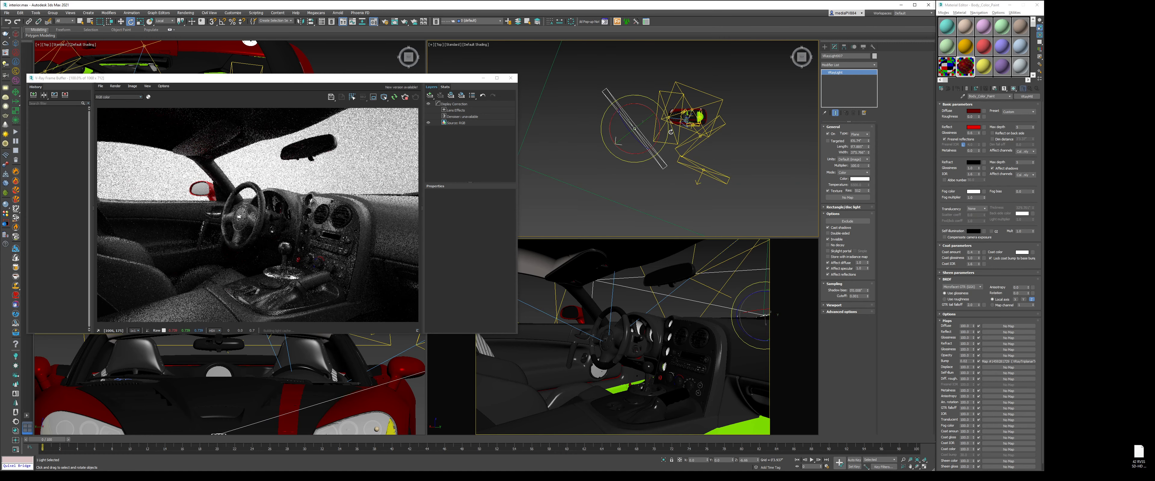
pyautogui.rightClick(667, 130)
pyautogui.click(674, 138)
# - Turn off Display as Box for the large backdrop object around the car in its object properties
pyautogui.click(629, 170)
pyautogui.rightClick(631, 144)
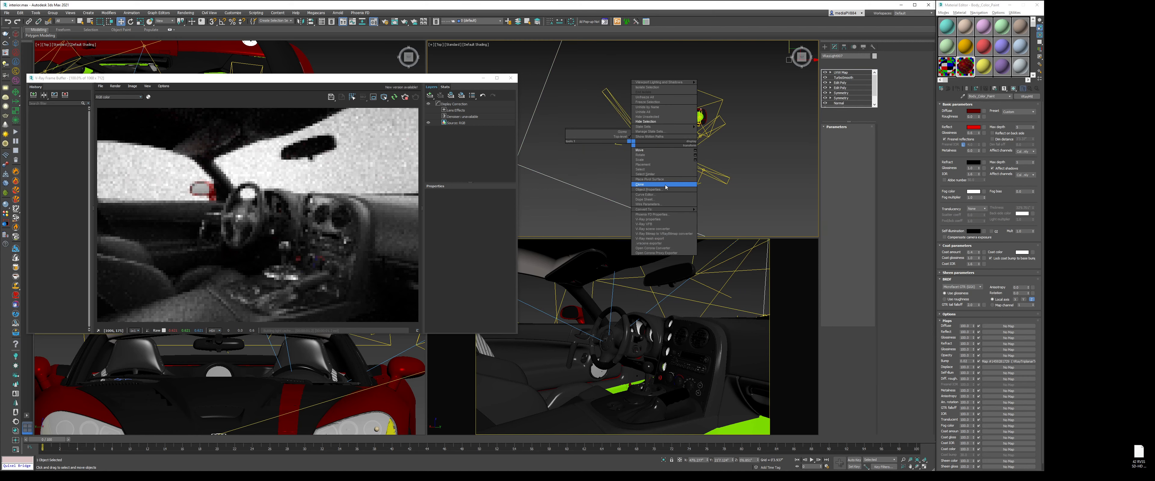
pyautogui.click(667, 189)
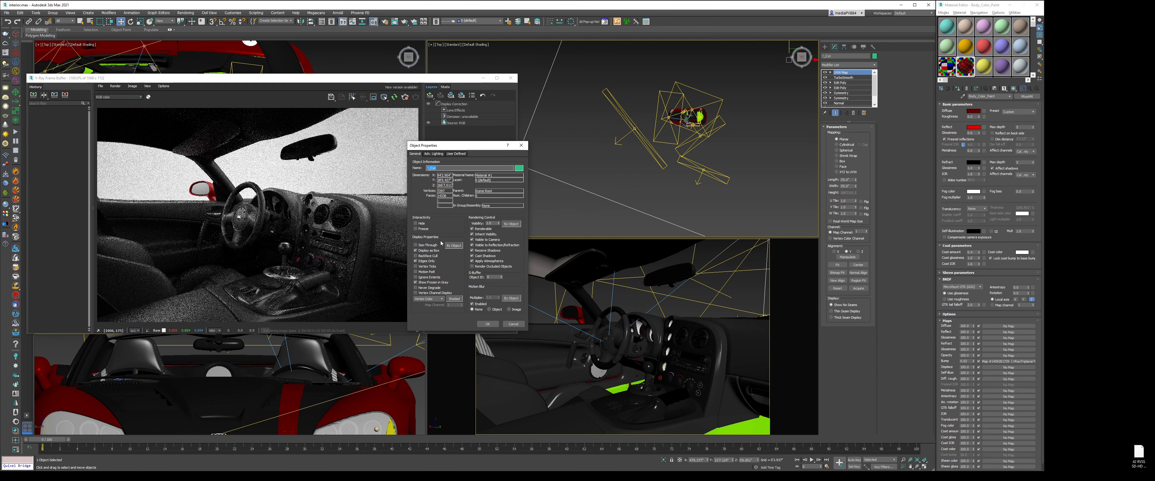
pyautogui.click(436, 251)
pyautogui.click(487, 324)
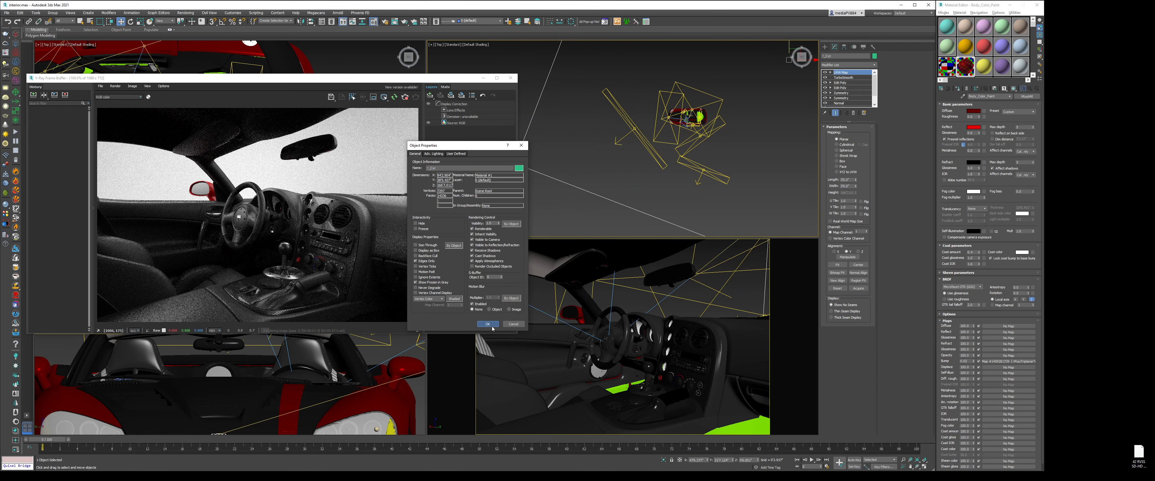
# - Reposition the widened original light within the backdrop in the top view and check it in wireframe display
pyautogui.click(634, 129)
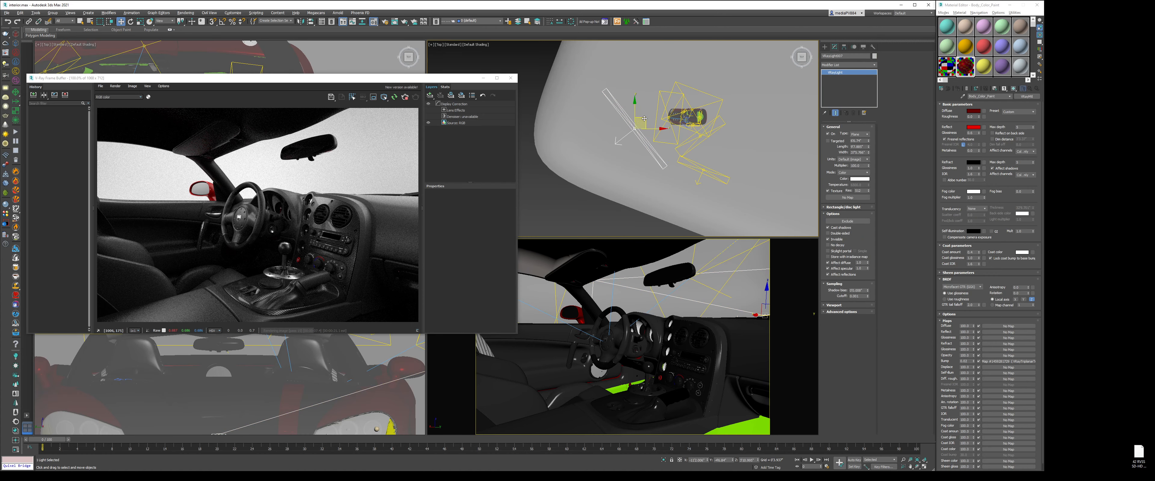
pyautogui.moveTo(639, 123); pyautogui.dragTo(643, 105)
pyautogui.press('F3')
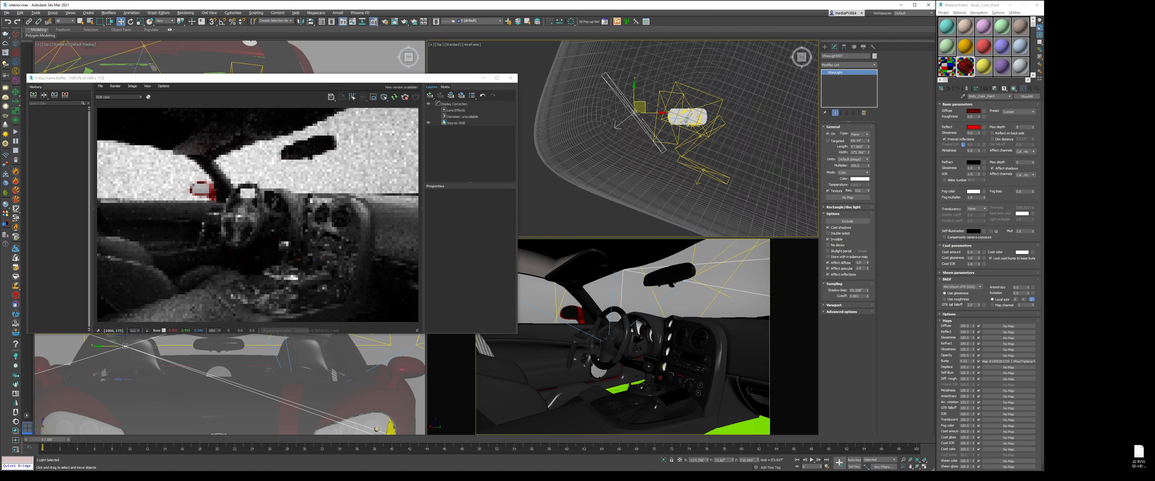
# - Widen the copied light on the car's adjacent side, return to shaded display and nudge the light closer to the car
pyautogui.click(701, 170)
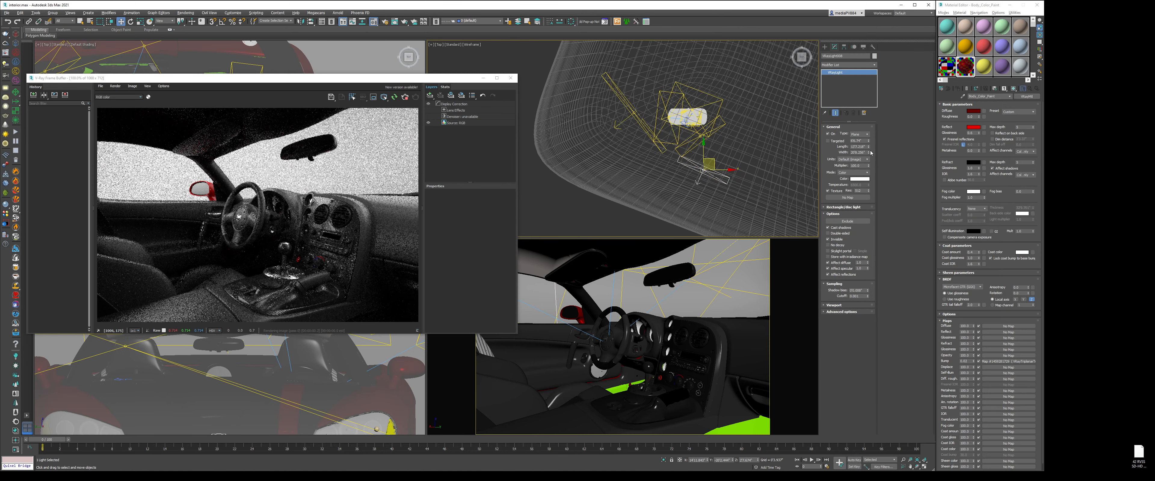
pyautogui.moveTo(868, 147); pyautogui.dragTo(870, 138)
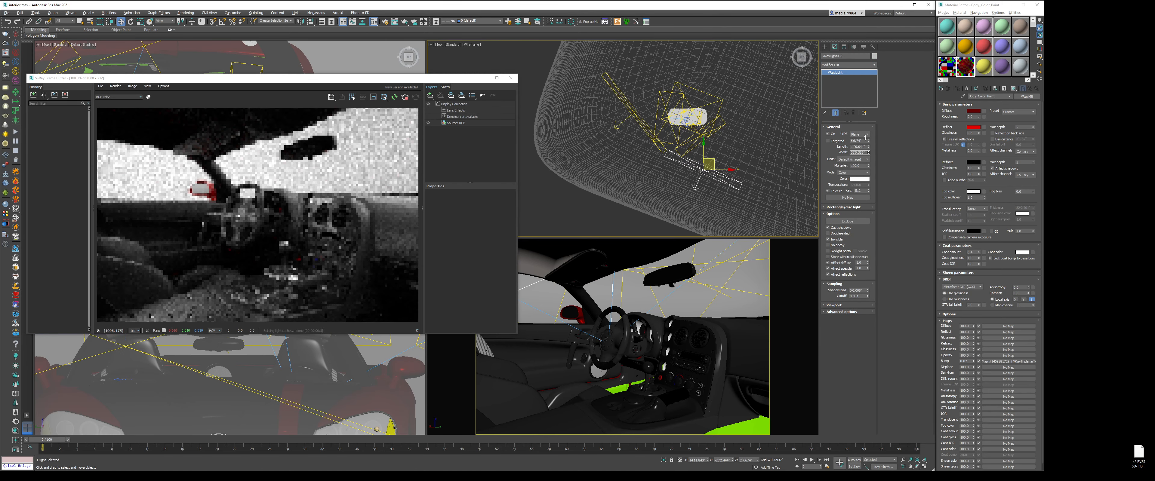
pyautogui.press('F3')
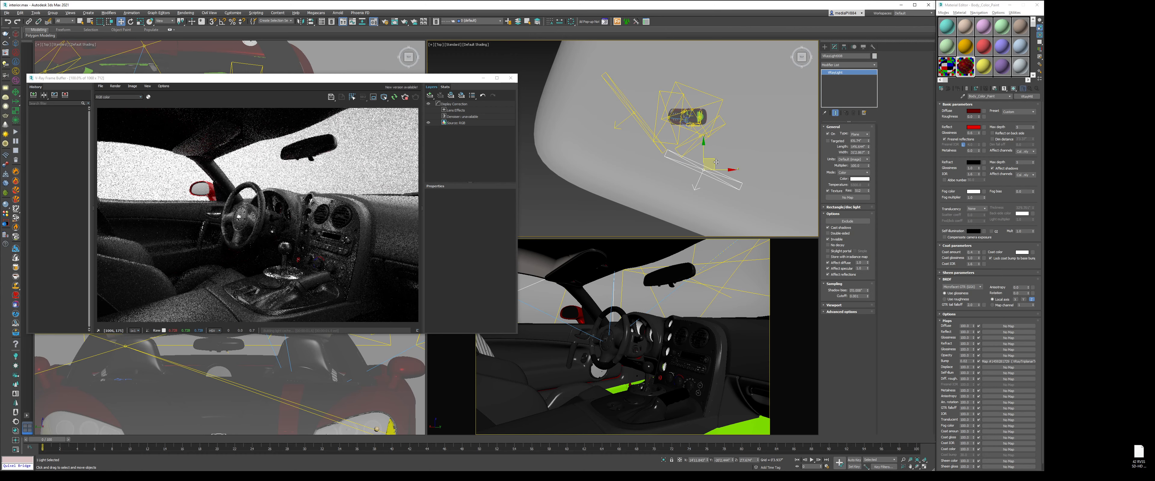
pyautogui.moveTo(710, 163); pyautogui.dragTo(711, 157)
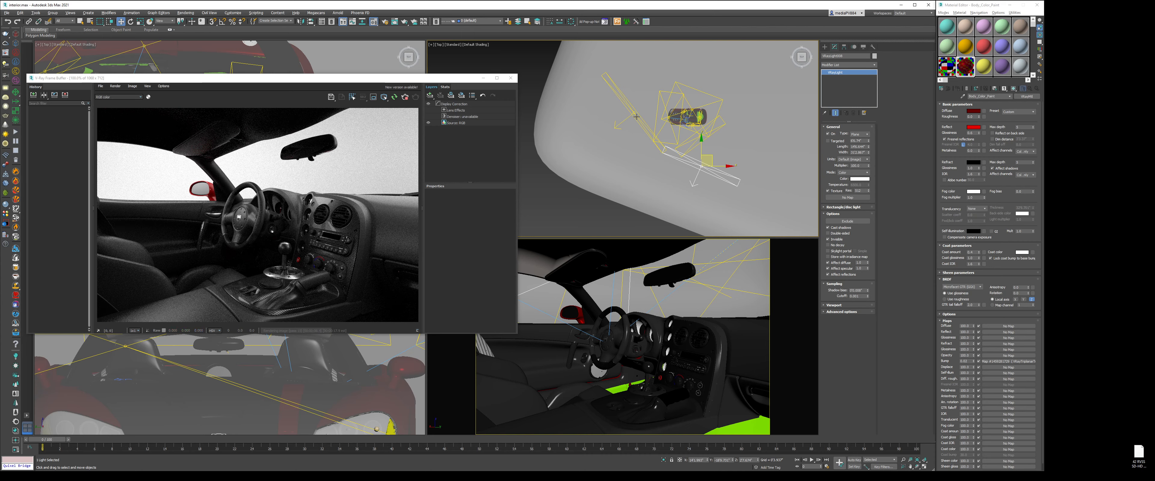
# - Turn Display as Box back on for the backdrop in its object properties
pyautogui.scroll(6, 694, 120)
pyautogui.press('f')
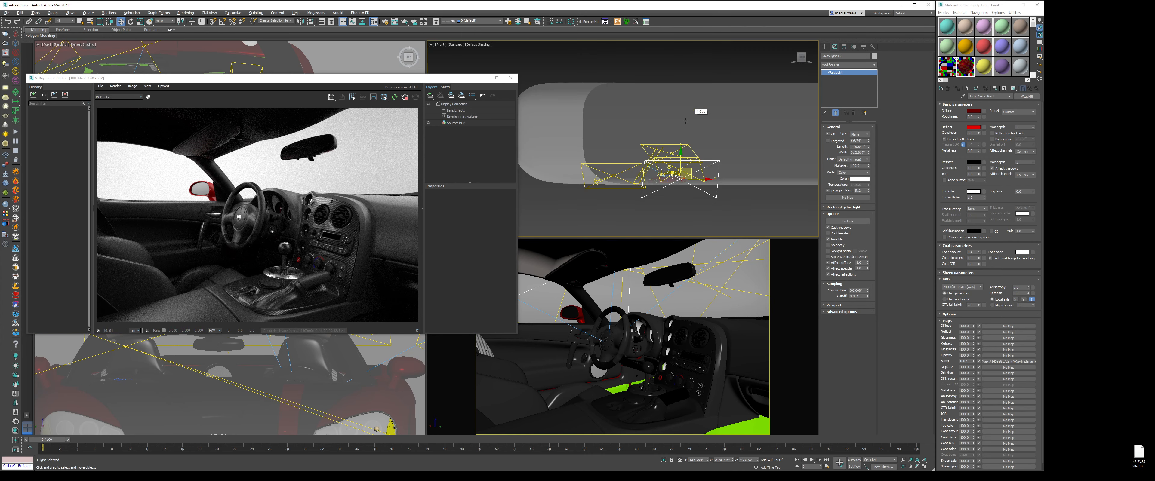
pyautogui.click(719, 210)
pyautogui.rightClick(752, 157)
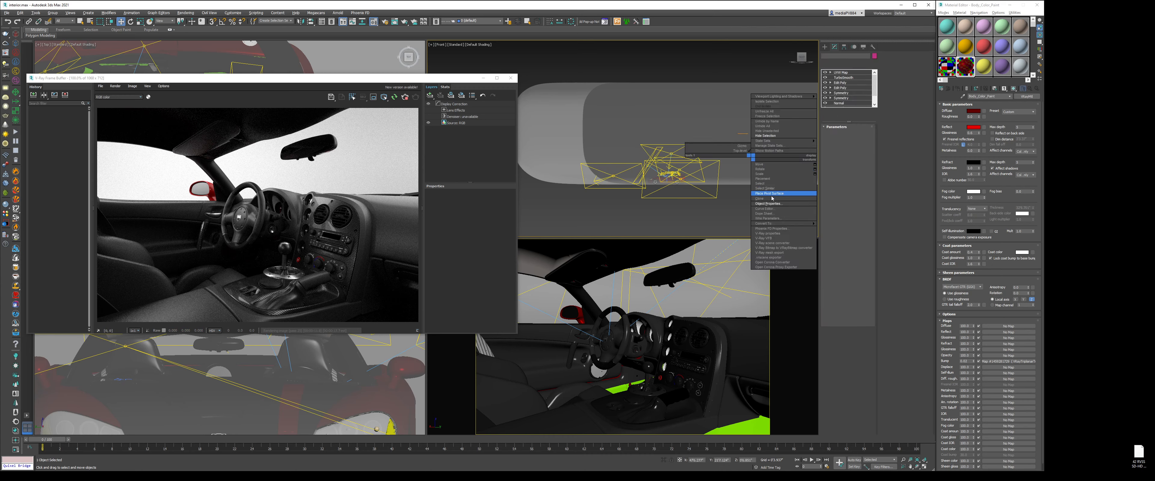
pyautogui.click(772, 204)
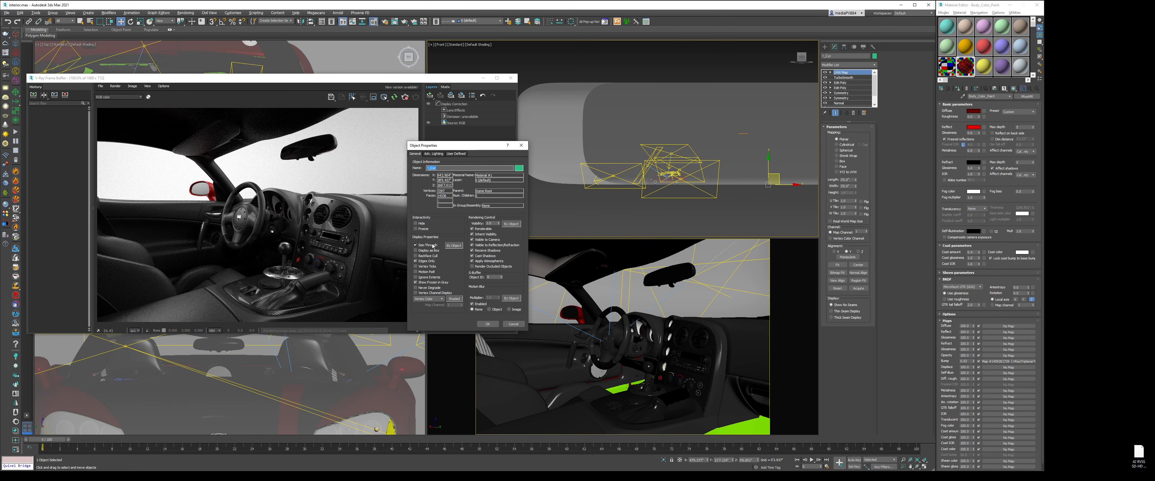
pyautogui.click(489, 324)
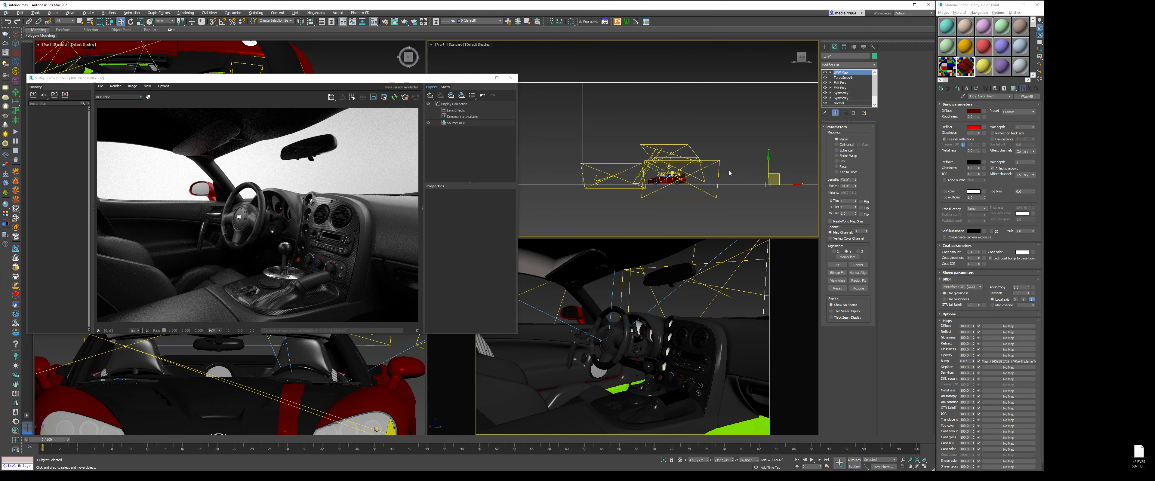
# - Clear the selection and inspect the car and its surrounding lights in perspective, close to the side window and cabin
pyautogui.click(741, 197)
pyautogui.press('p')
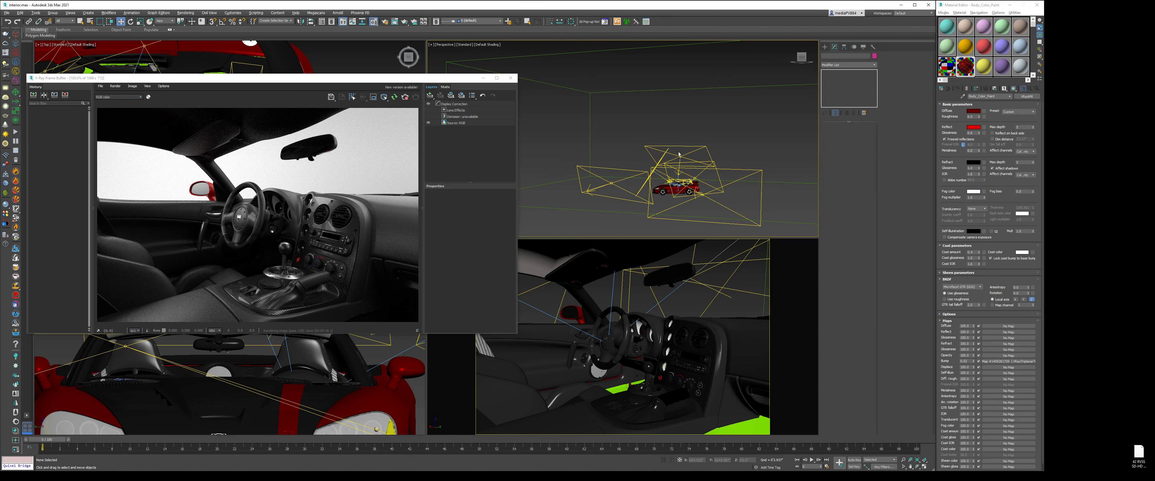
pyautogui.keyDown('alt'); pyautogui.moveTo(678, 159); pyautogui.dragTo(626, 173, button='middle'); pyautogui.keyUp('alt')
pyautogui.scroll(8, 626, 173)
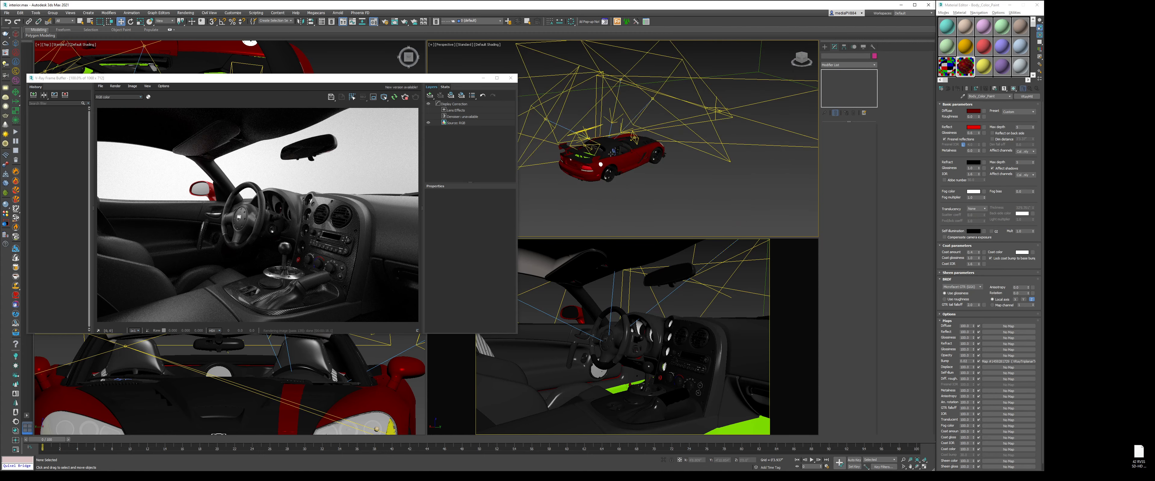
pyautogui.scroll(10, 605, 153)
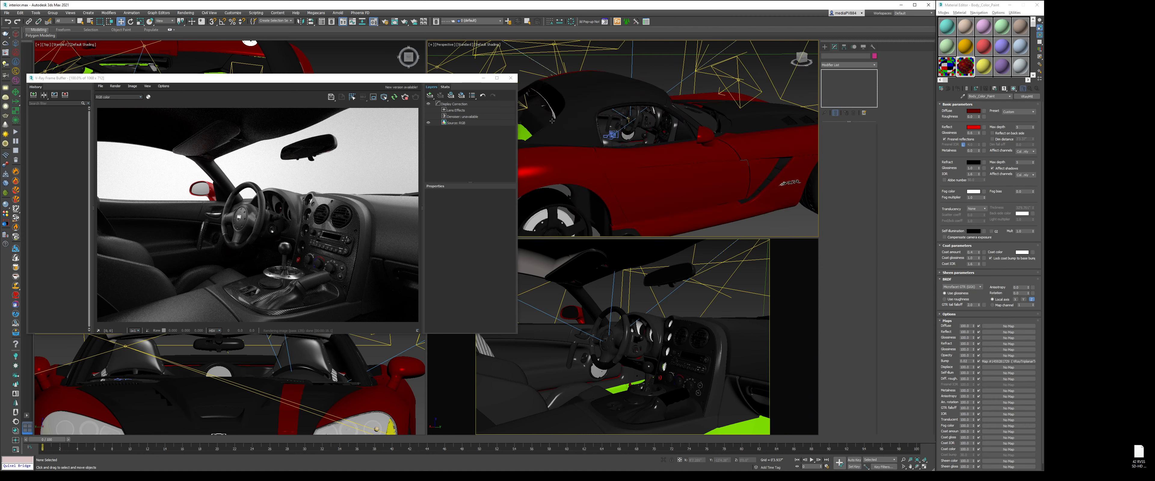
pyautogui.scroll(-6, 615, 144)
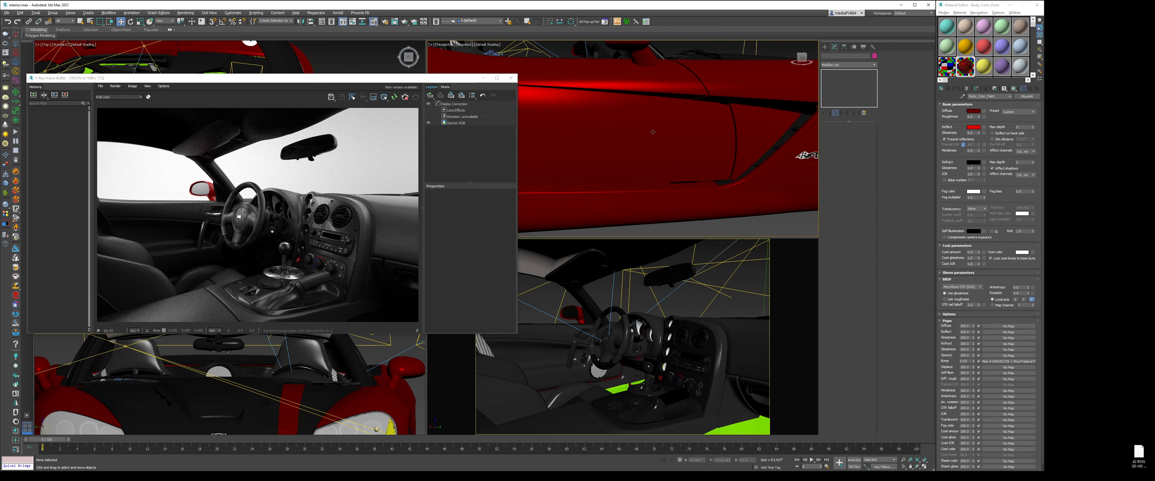
pyautogui.scroll(-2, 606, 139)
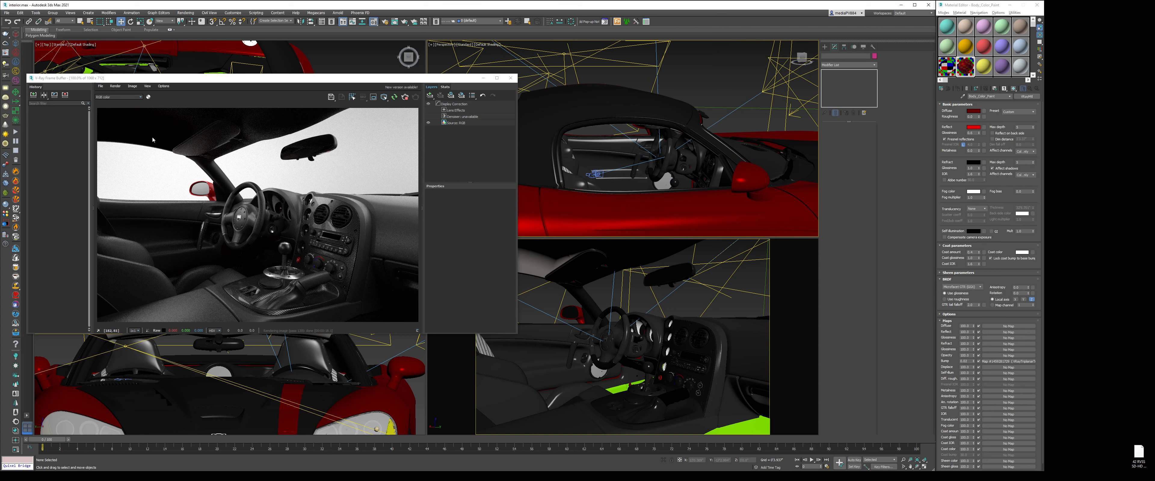
# - Create a V-Ray disc light over the seat area in the wireframe top view
pyautogui.click(824, 47)
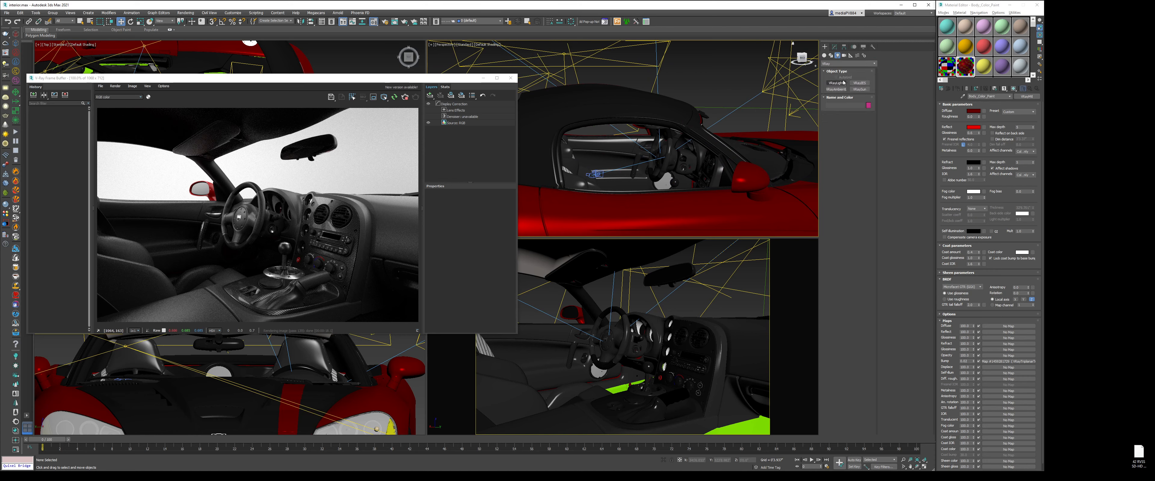
pyautogui.click(845, 83)
pyautogui.click(861, 122)
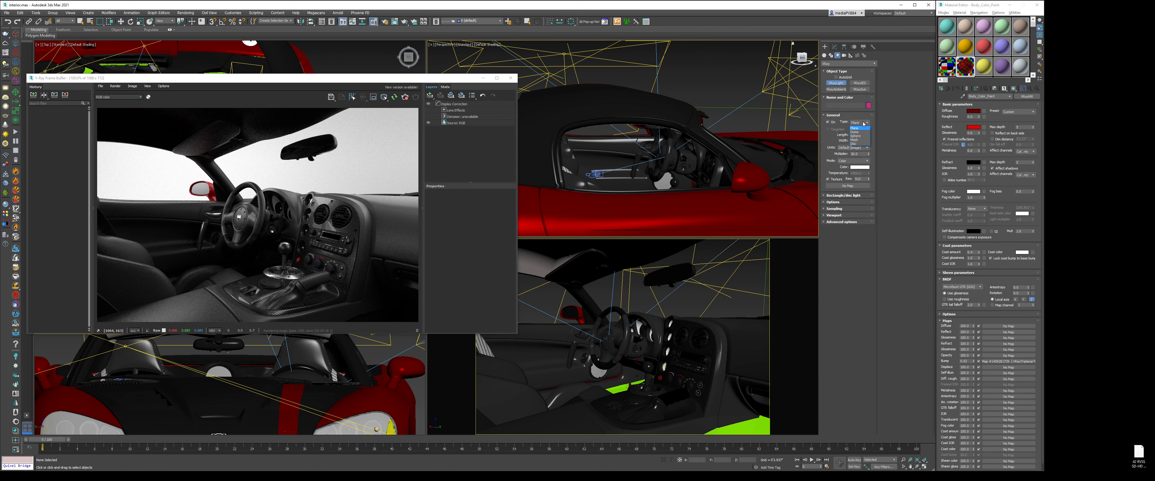
pyautogui.click(861, 144)
pyautogui.press('t')
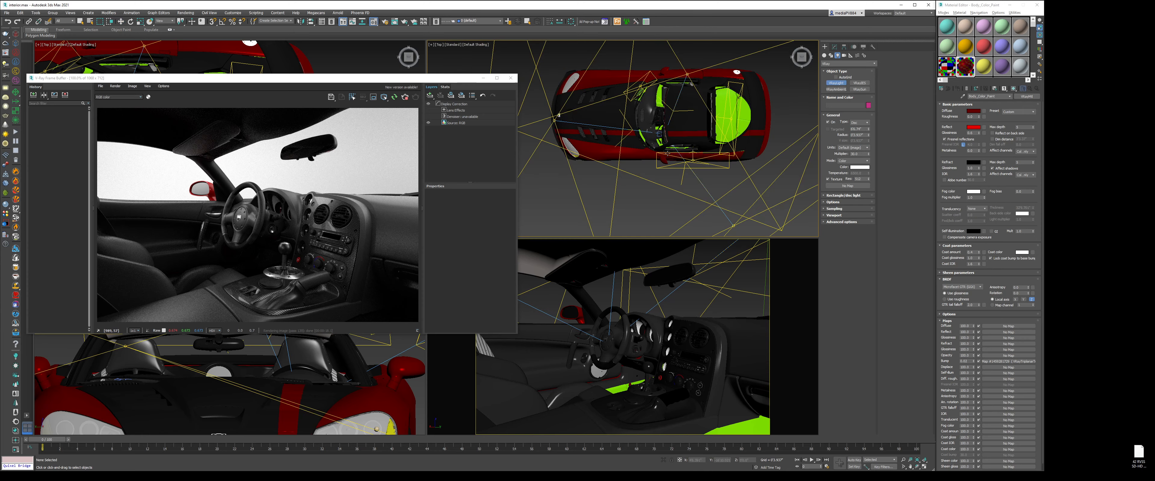
pyautogui.press('F3')
pyautogui.scroll(4, 673, 178)
pyautogui.moveTo(675, 169); pyautogui.dragTo(683, 177)
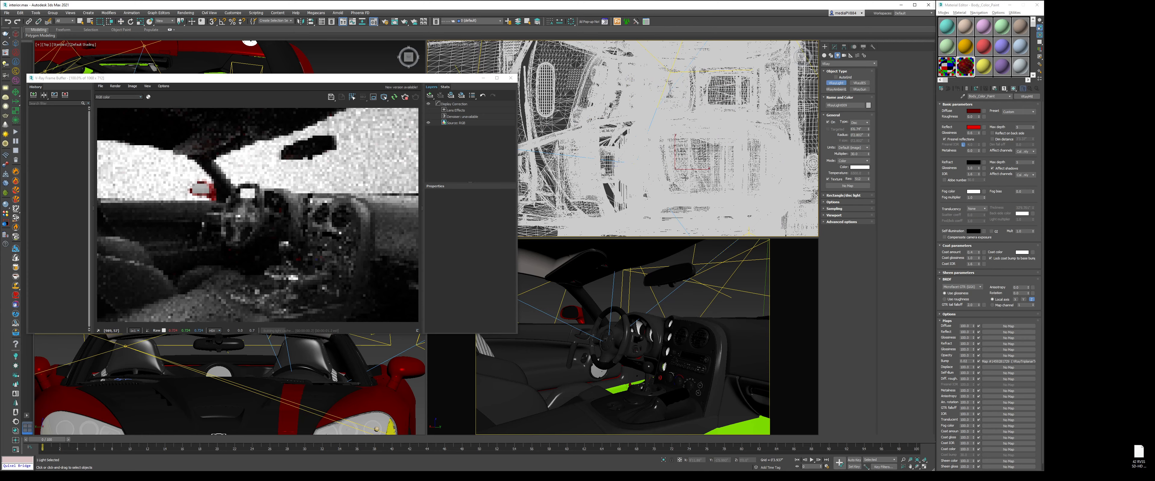
# - Rotate the disc light in the front view and raise it from the ground into the car's cabin
pyautogui.press('w')
pyautogui.press('f')
pyautogui.scroll(4, 645, 191)
pyautogui.scroll(5, 656, 185)
pyautogui.rightClick(664, 179)
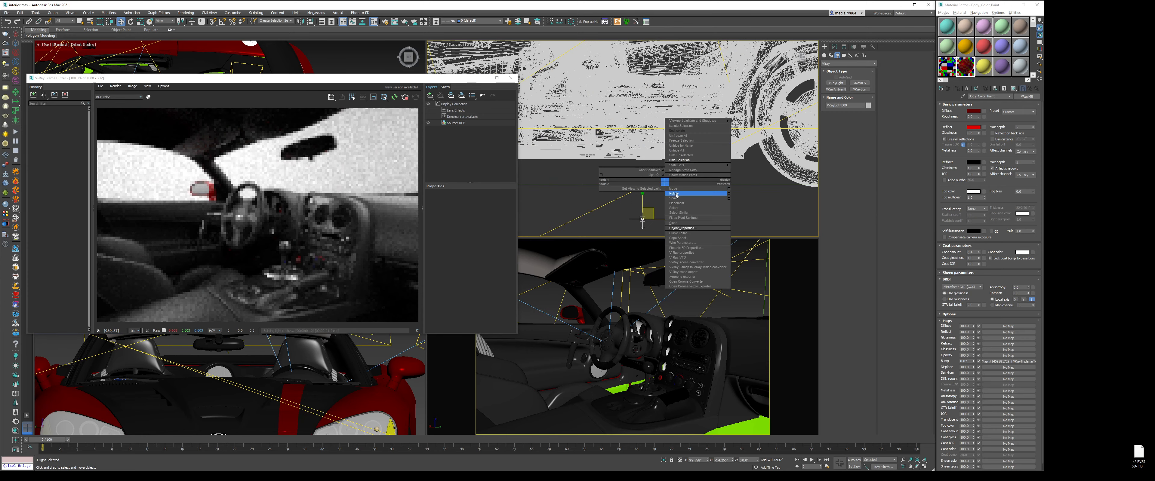
pyautogui.click(674, 193)
pyautogui.moveTo(667, 227); pyautogui.dragTo(687, 136)
pyautogui.rightClick(678, 157)
pyautogui.click(686, 165)
pyautogui.scroll(-4, 661, 190)
pyautogui.moveTo(661, 202); pyautogui.dragTo(678, 133)
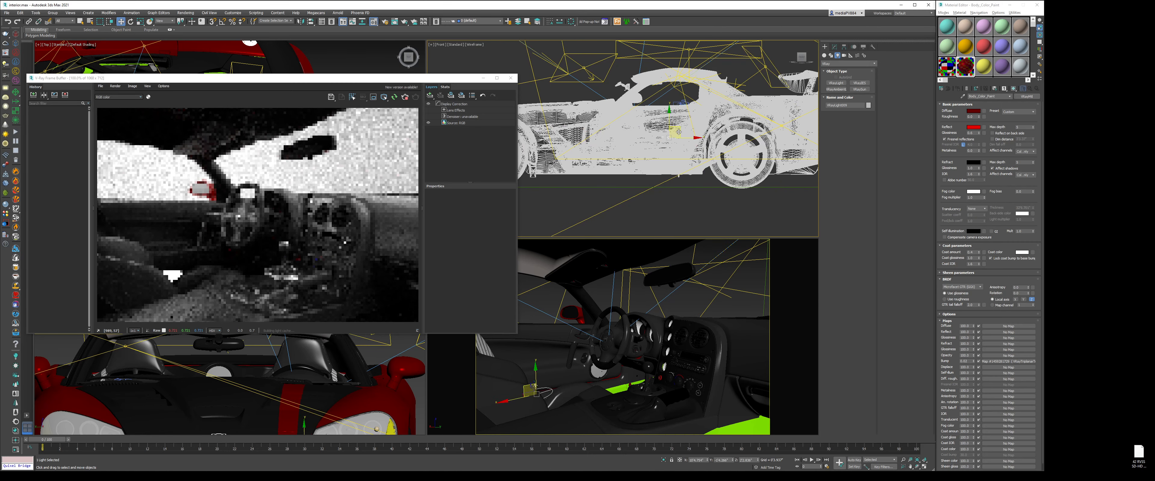
# - Shift the disc light over the seat in the top view and raise it slightly in the camera view
pyautogui.press('t')
pyautogui.moveTo(716, 159); pyautogui.dragTo(694, 160)
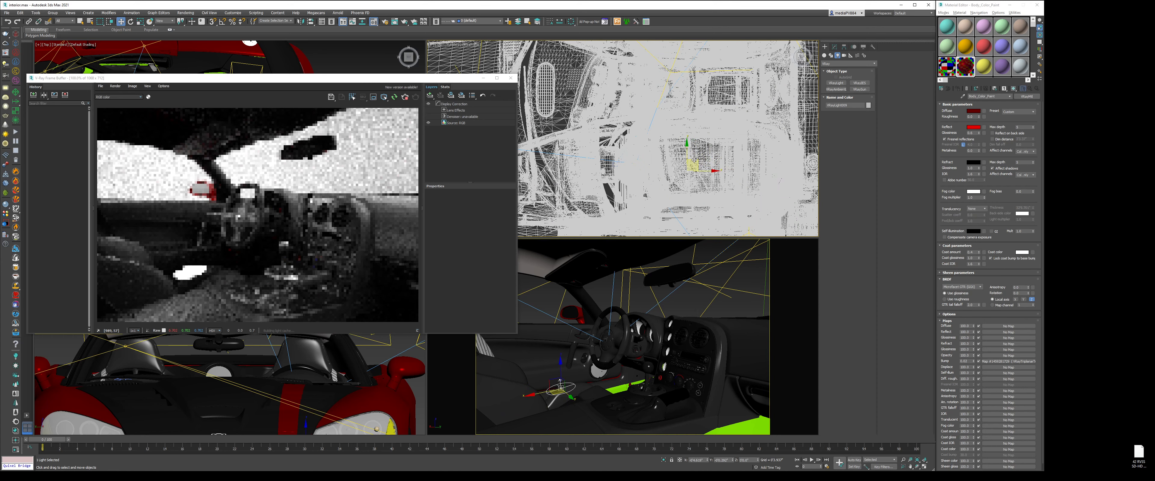
pyautogui.rightClick(579, 389)
pyautogui.moveTo(554, 380); pyautogui.dragTo(554, 375)
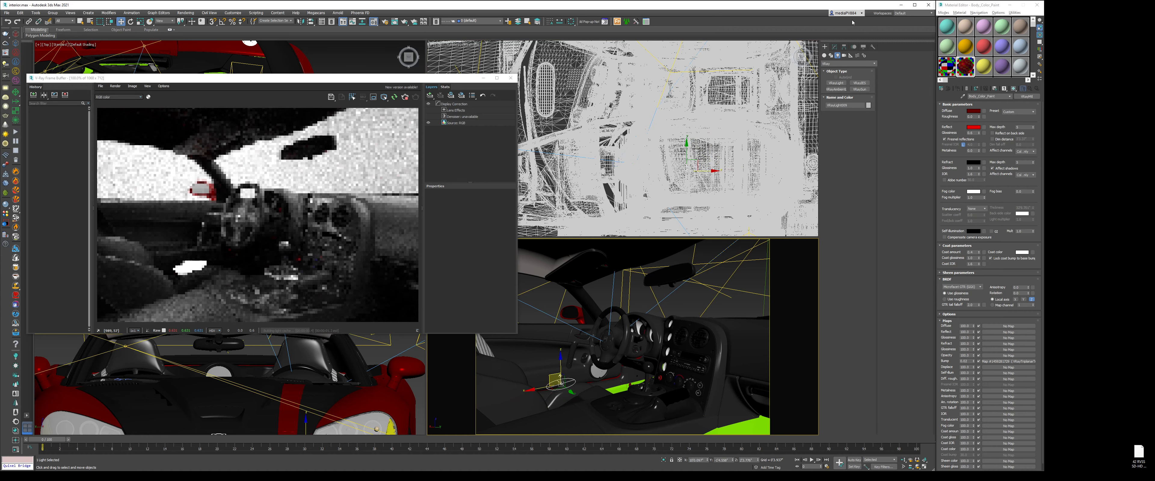
# - Set the disc light's directional preview to Selected in its rectangle/disc light parameters
pyautogui.click(834, 46)
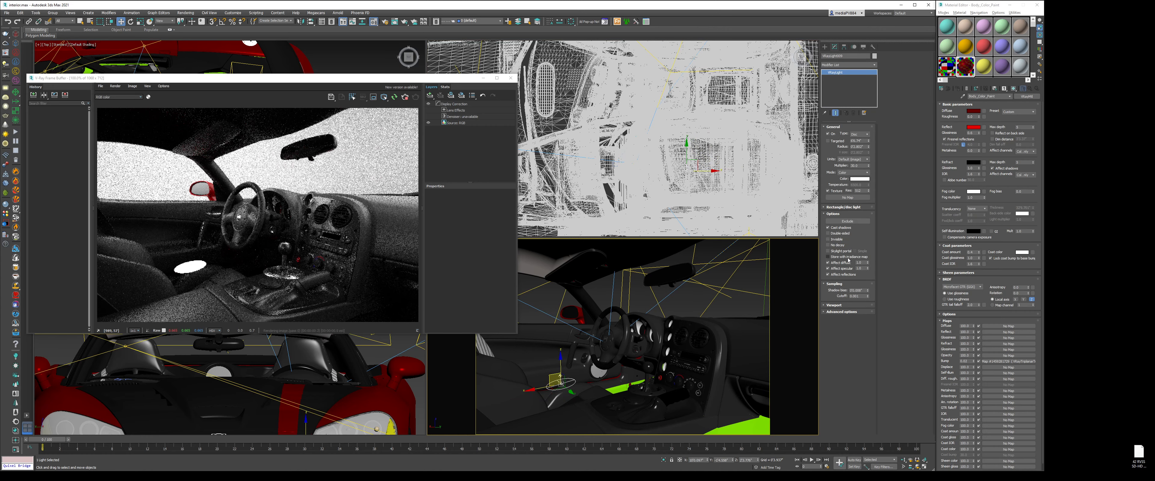
pyautogui.rightClick(867, 297)
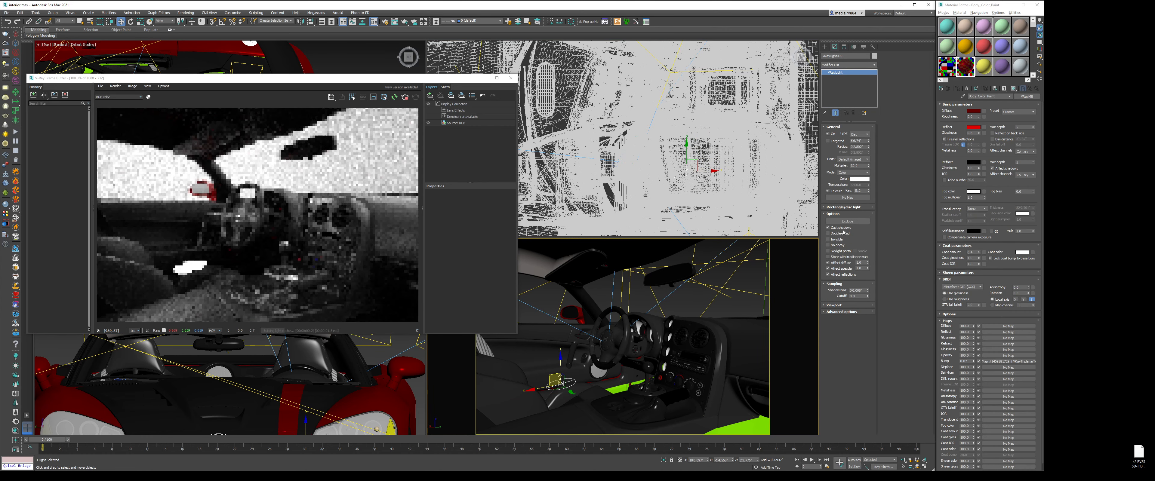
pyautogui.click(852, 206)
pyautogui.click(855, 222)
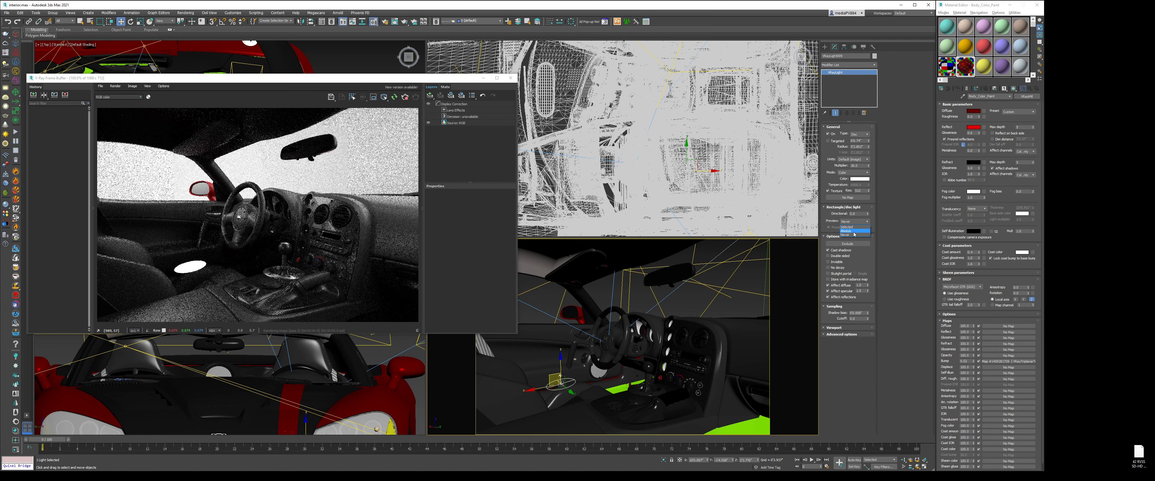
pyautogui.click(847, 227)
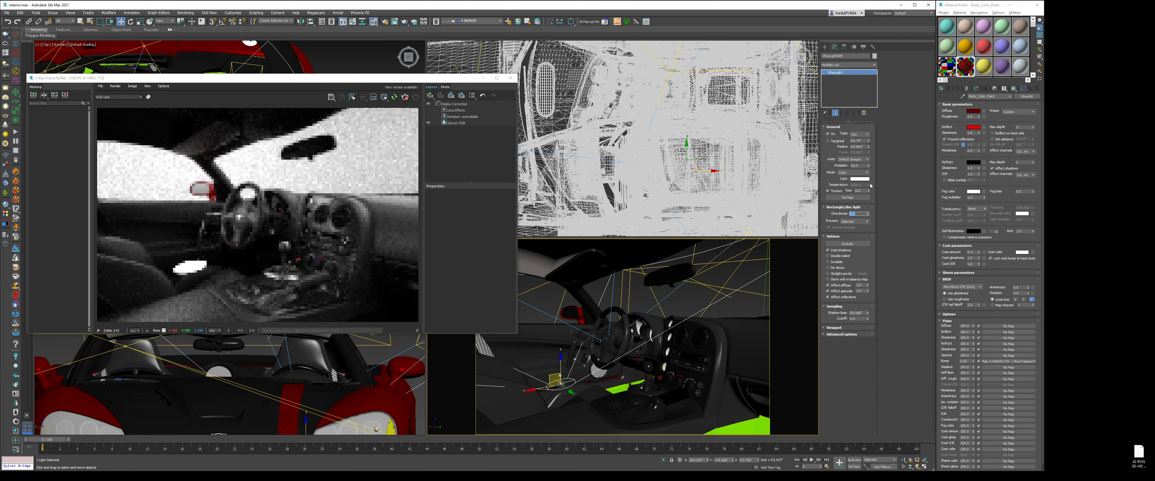
# - Try different multiplier values on the disc light, starting with 500, and set it to 100
pyautogui.doubleClick(864, 167)
pyautogui.write('500')
pyautogui.press('Return')
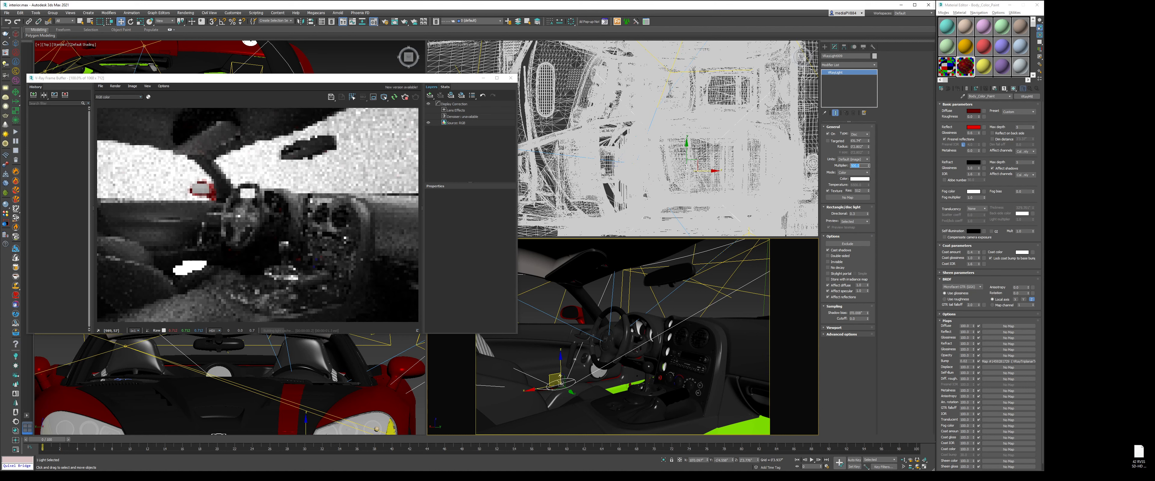
pyautogui.write('1')
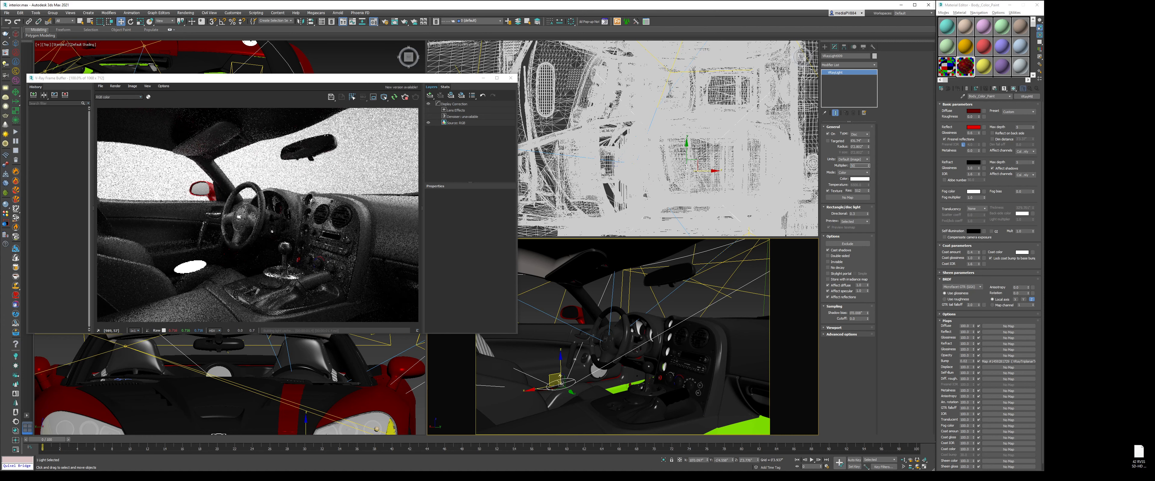
pyautogui.write('50')
pyautogui.press('Return')
pyautogui.write('100')
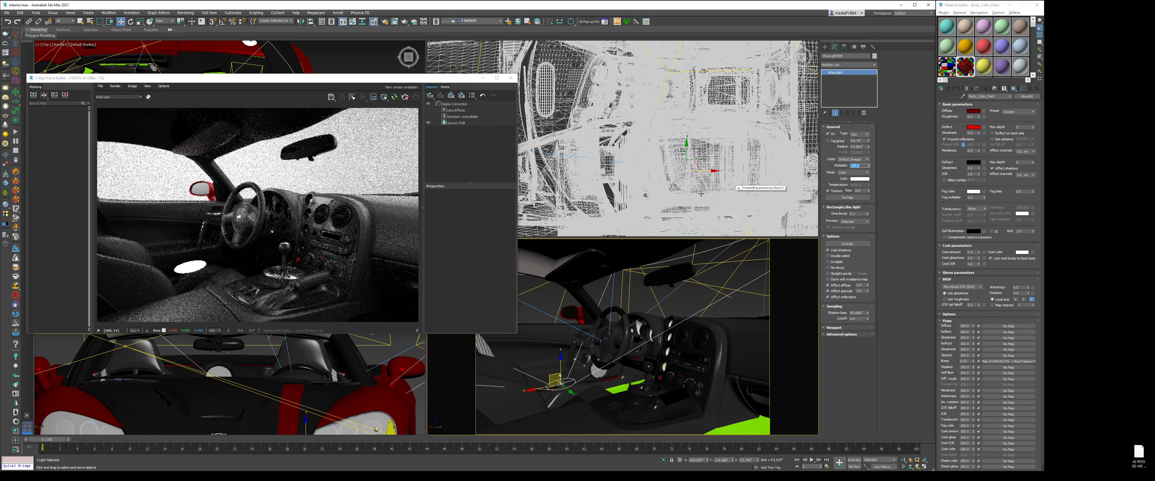
pyautogui.press('Return')
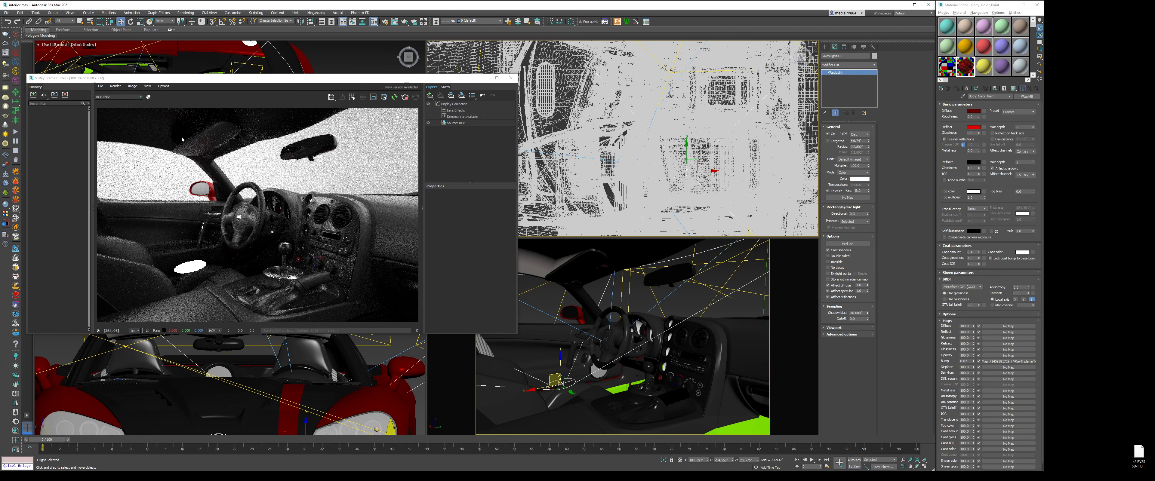
# - Return to shaded display, rotate the disc light in perspective and raise it higher above the seat
pyautogui.press('F3')
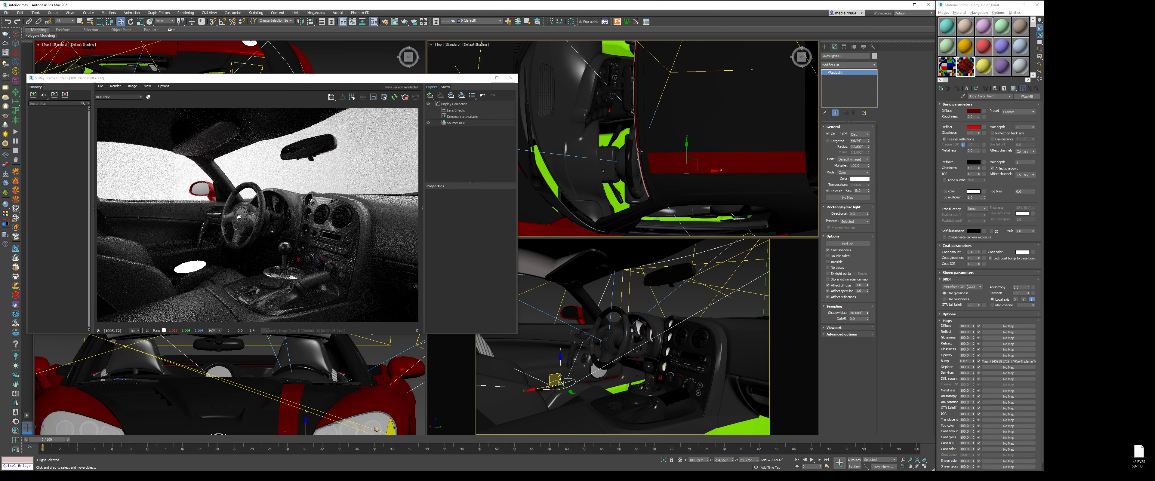
pyautogui.scroll(3, 643, 159)
pyautogui.keyDown('alt'); pyautogui.moveTo(642, 158); pyautogui.dragTo(749, 128, button='middle'); pyautogui.keyUp('alt')
pyautogui.scroll(-7, 708, 139)
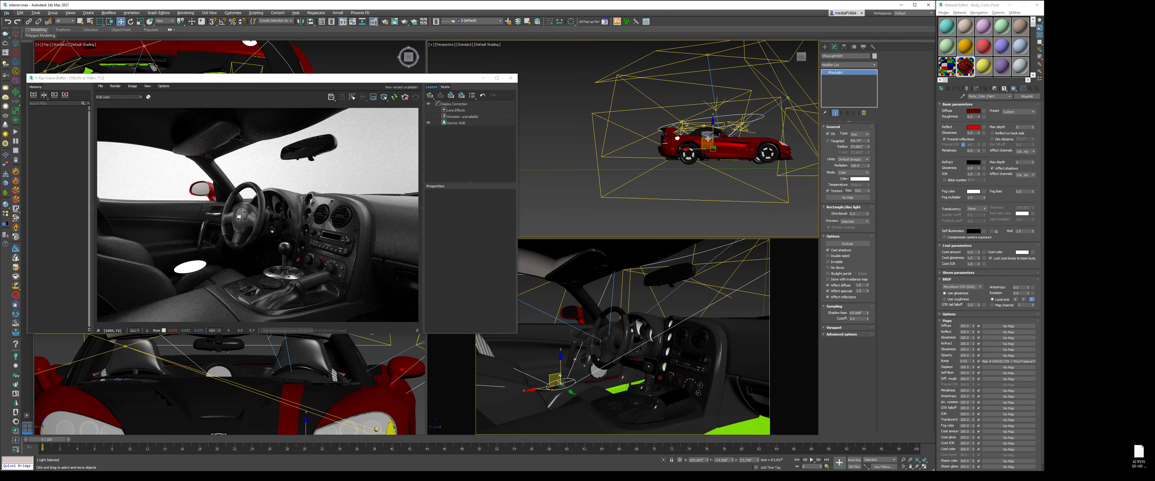
pyautogui.scroll(8, 710, 140)
pyautogui.rightClick(727, 141)
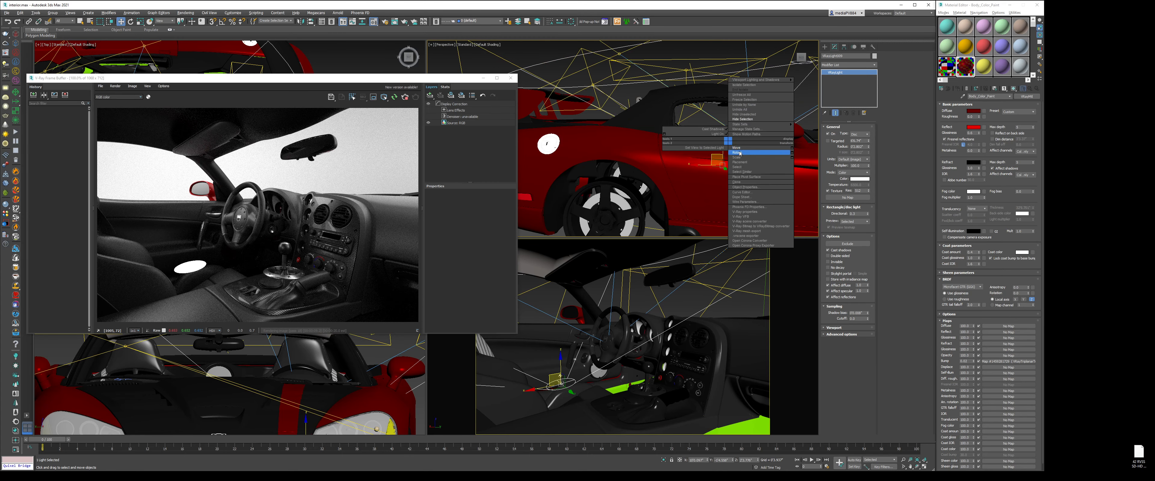
pyautogui.click(737, 152)
pyautogui.moveTo(742, 149); pyautogui.dragTo(688, 114)
pyautogui.rightClick(738, 149)
pyautogui.click(762, 157)
pyautogui.scroll(3, 686, 114)
pyautogui.moveTo(708, 130); pyautogui.dragTo(671, 128, button='middle')
# - Fine-tune the disc light's rotation and move it sideways towards the centre of the cabin
pyautogui.rightClick(675, 121)
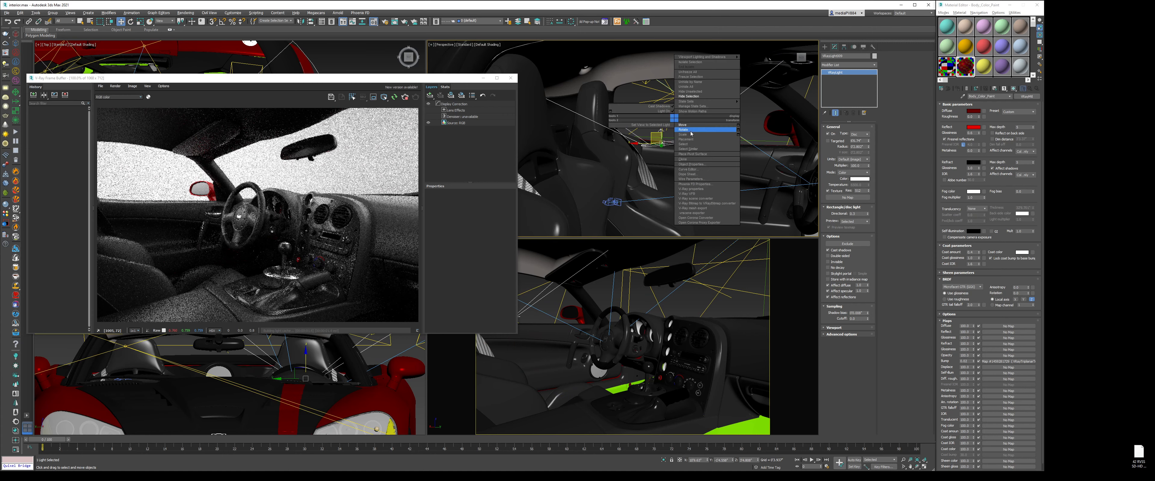
pyautogui.click(685, 132)
pyautogui.moveTo(684, 129); pyautogui.dragTo(692, 137)
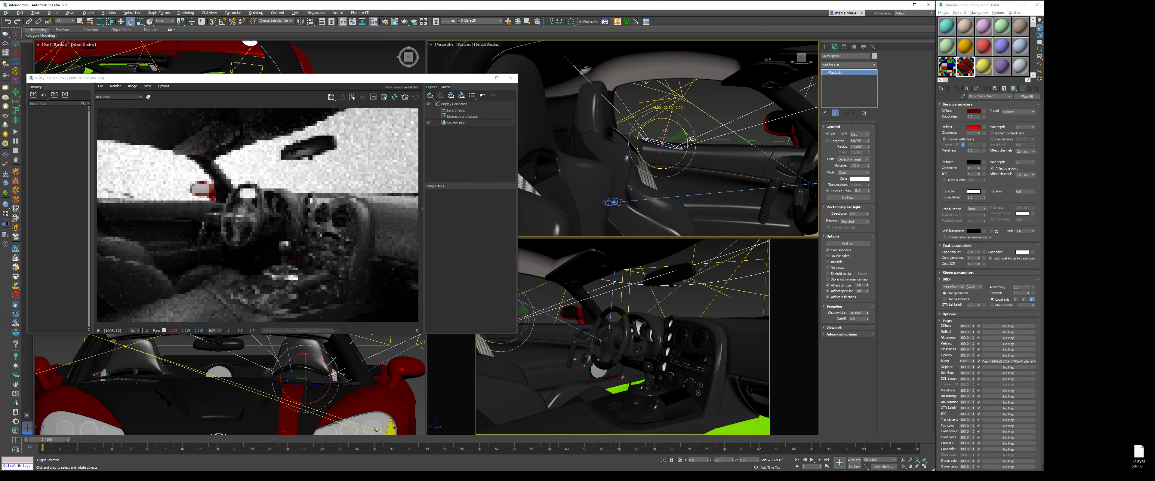
pyautogui.rightClick(688, 129)
pyautogui.click(699, 131)
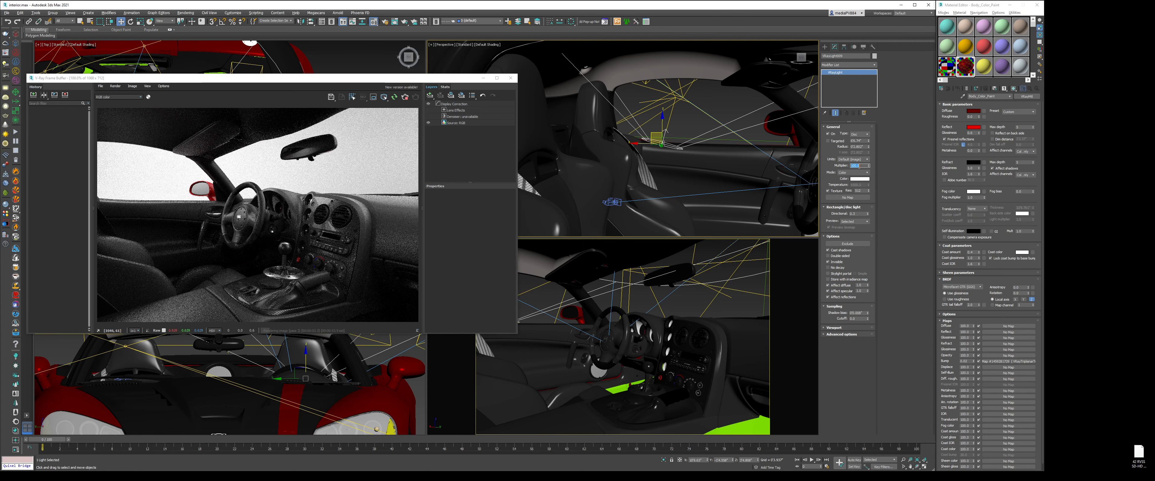
pyautogui.keyDown('alt'); pyautogui.moveTo(716, 112); pyautogui.dragTo(671, 136, button='middle'); pyautogui.keyUp('alt')
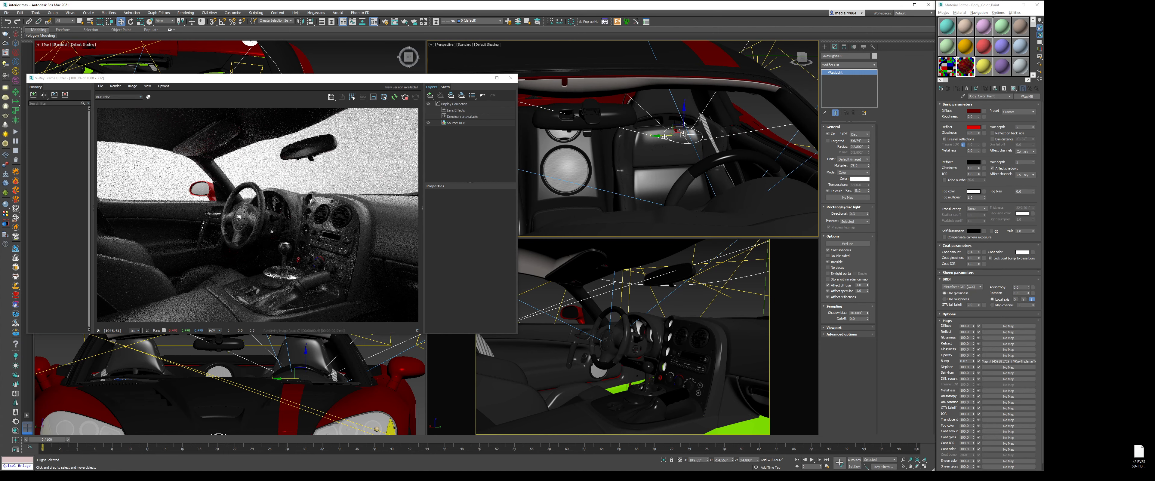
pyautogui.moveTo(664, 137); pyautogui.dragTo(641, 136)
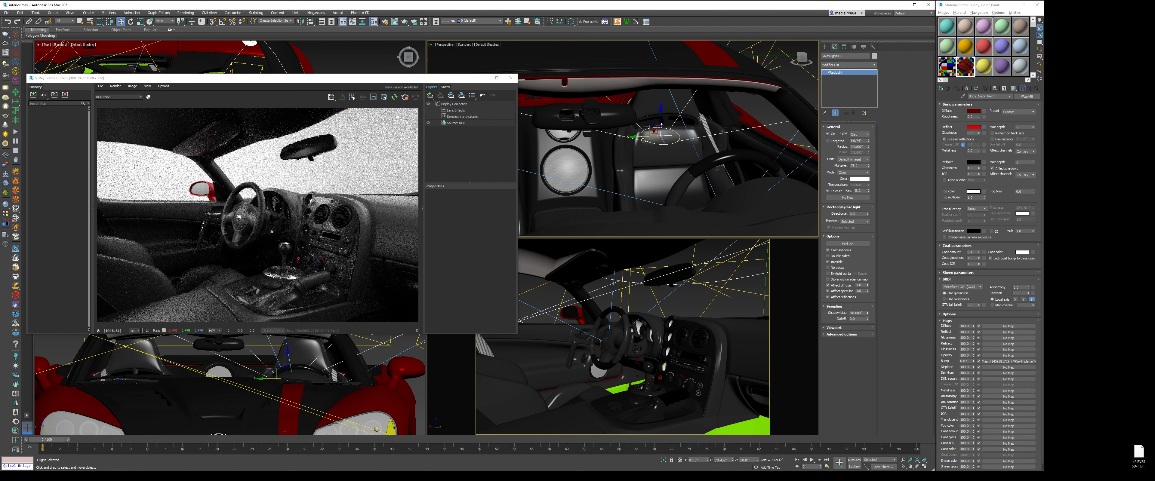
# - Compare the render with the disc light off and on, then deselect it and view the whole car in perspective
pyautogui.click(828, 133)
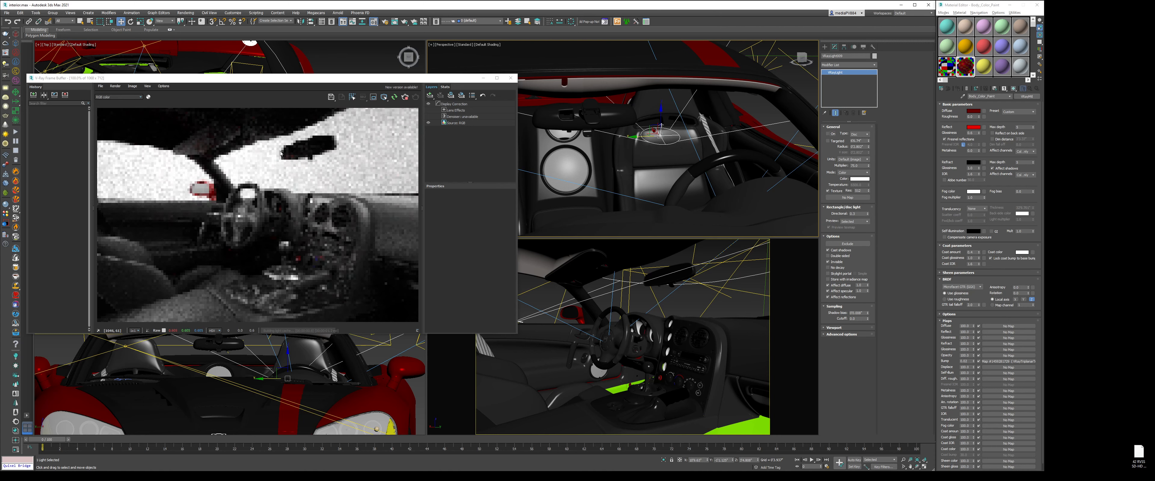
pyautogui.click(828, 133)
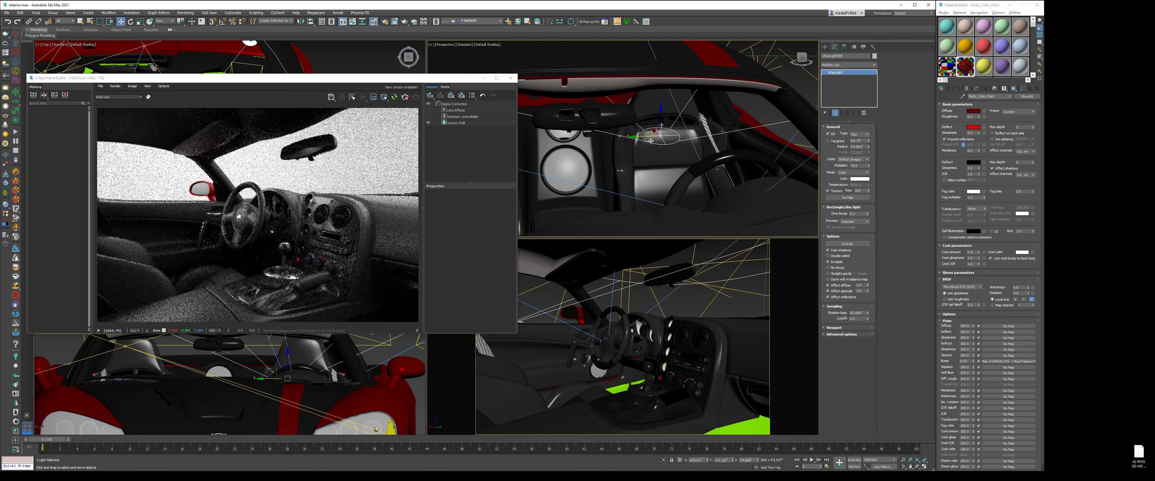
pyautogui.scroll(-5, 763, 150)
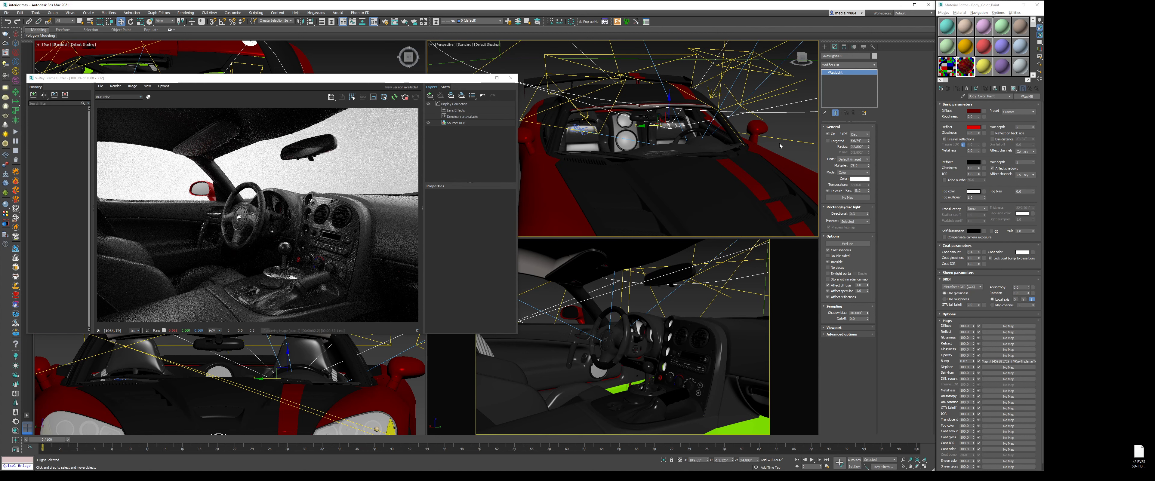
pyautogui.click(779, 146)
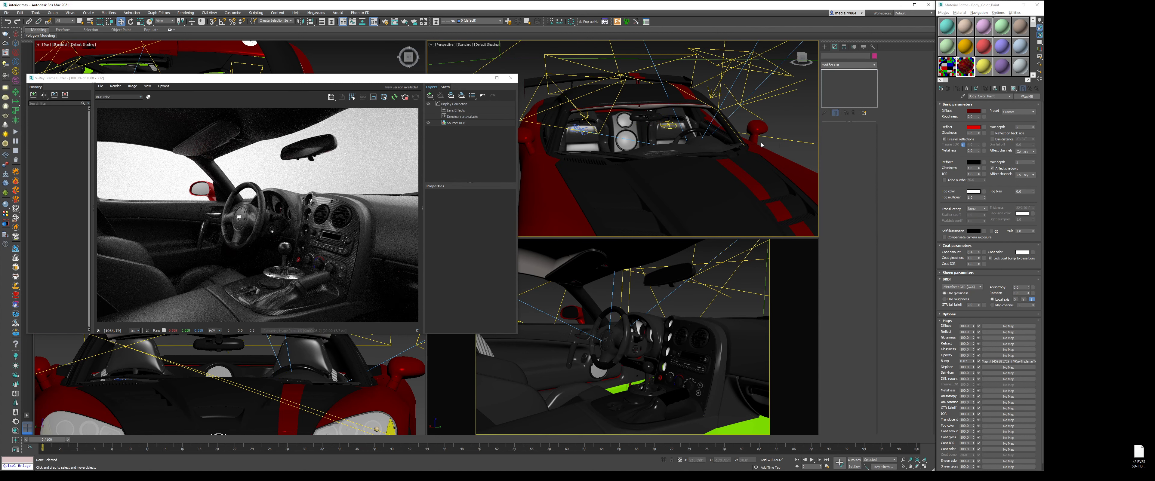
pyautogui.scroll(-12, 761, 145)
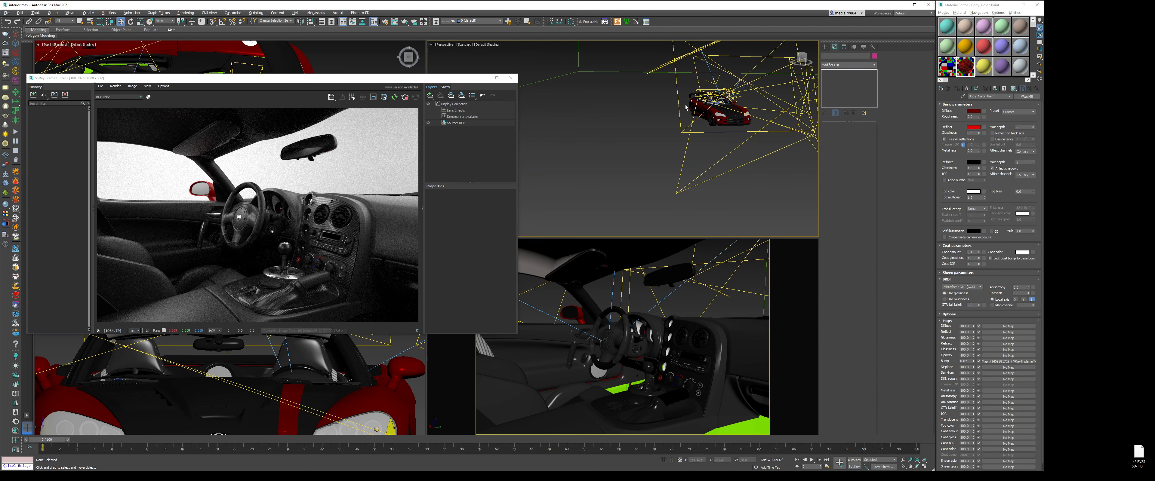
pyautogui.scroll(6, 680, 69)
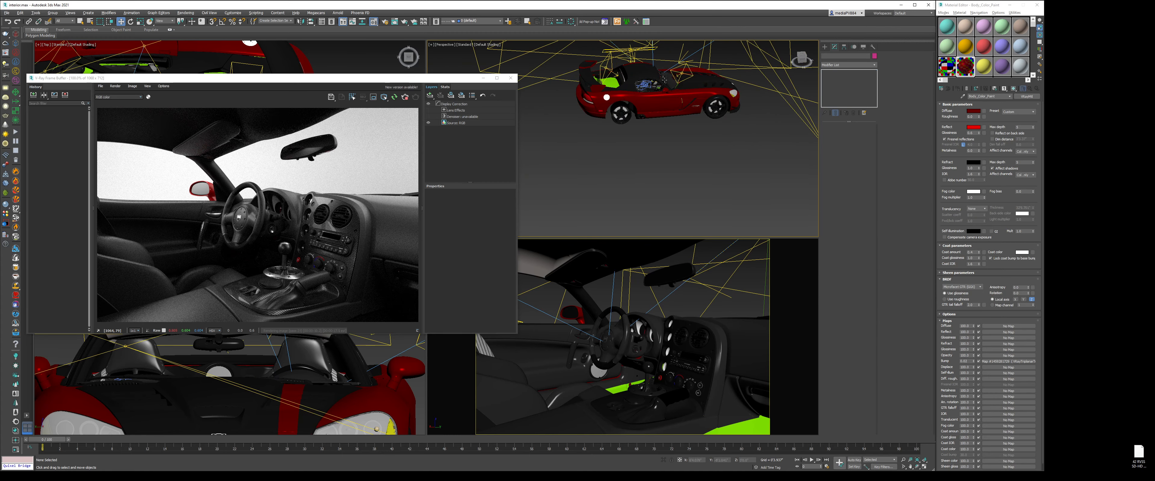
# - Select the parts of one front seat inside the cabin, save them as a named selection set and deselect them
pyautogui.scroll(4, 679, 69)
pyautogui.scroll(4, 608, 117)
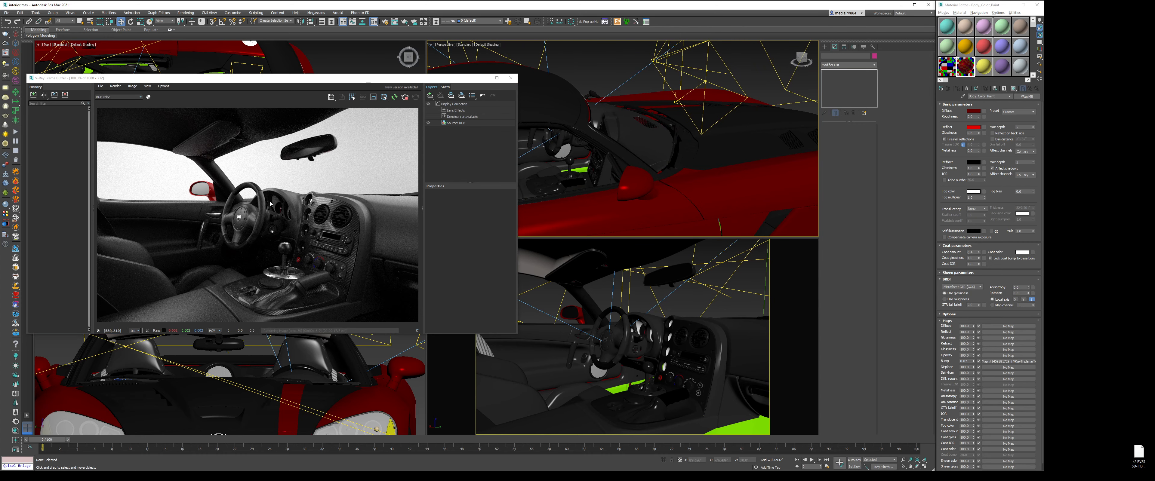
pyautogui.keyDown('alt'); pyautogui.moveTo(567, 152); pyautogui.dragTo(691, 111, button='middle'); pyautogui.keyUp('alt')
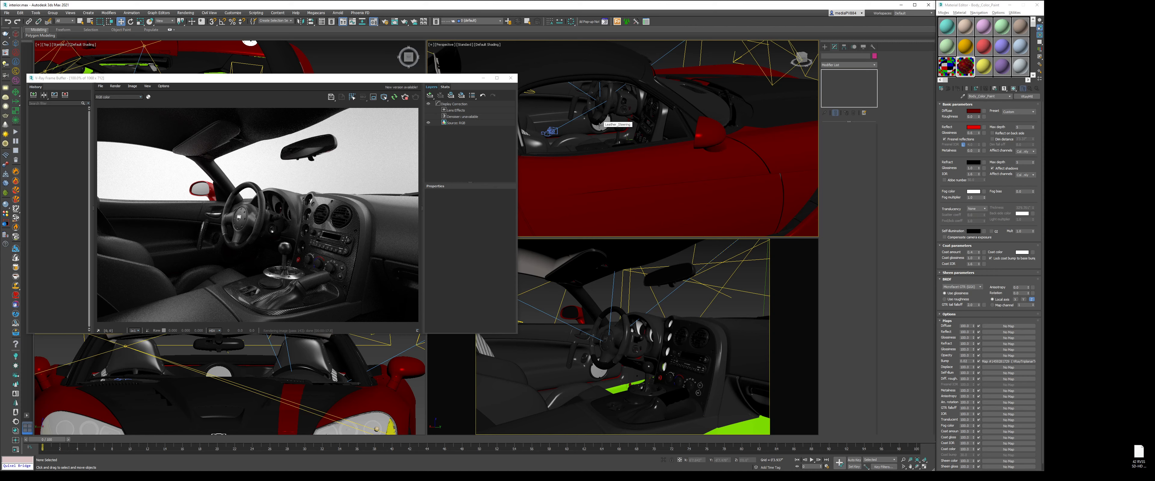
pyautogui.scroll(-10, 604, 153)
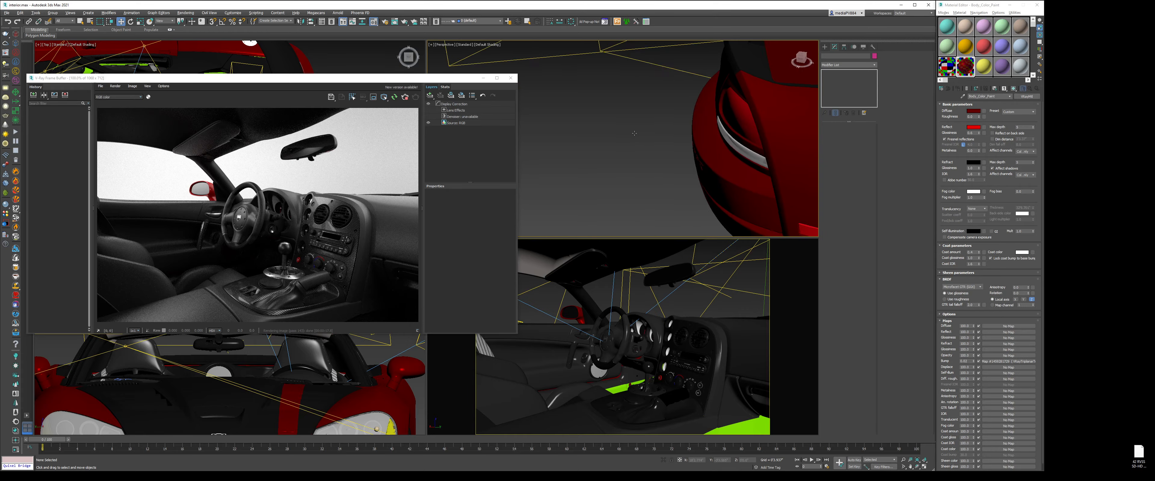
pyautogui.scroll(10, 617, 143)
pyautogui.click(673, 140)
pyautogui.scroll(8, 663, 141)
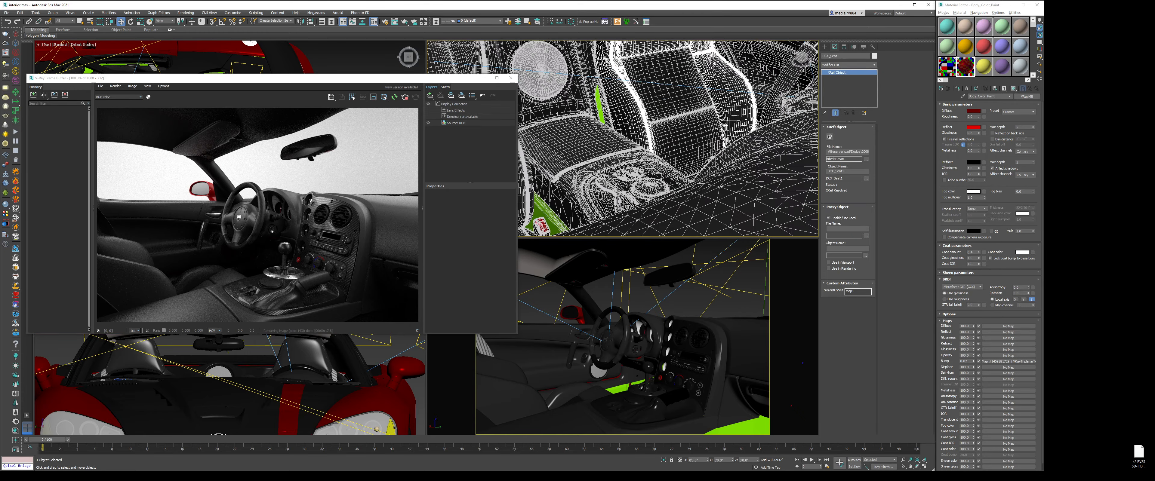
pyautogui.keyDown('ctrl'); pyautogui.click(648, 145); pyautogui.keyUp('ctrl')
pyautogui.moveTo(647, 145); pyautogui.dragTo(697, 197, button='middle')
pyautogui.keyDown('ctrl'); pyautogui.click(575, 192); pyautogui.keyUp('ctrl')
pyautogui.scroll(-3, 578, 183)
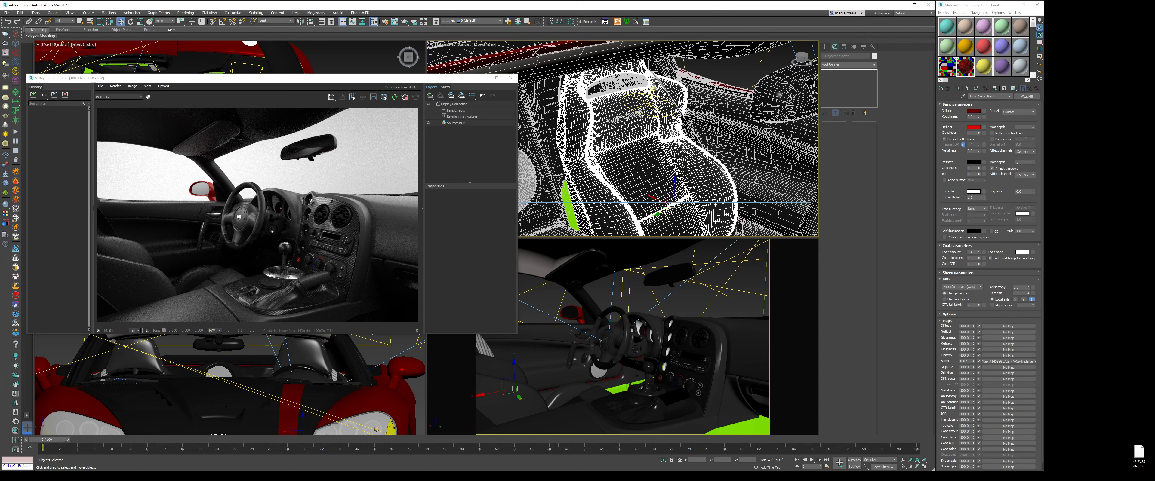
pyautogui.scroll(-5, 633, 133)
pyautogui.click(791, 98)
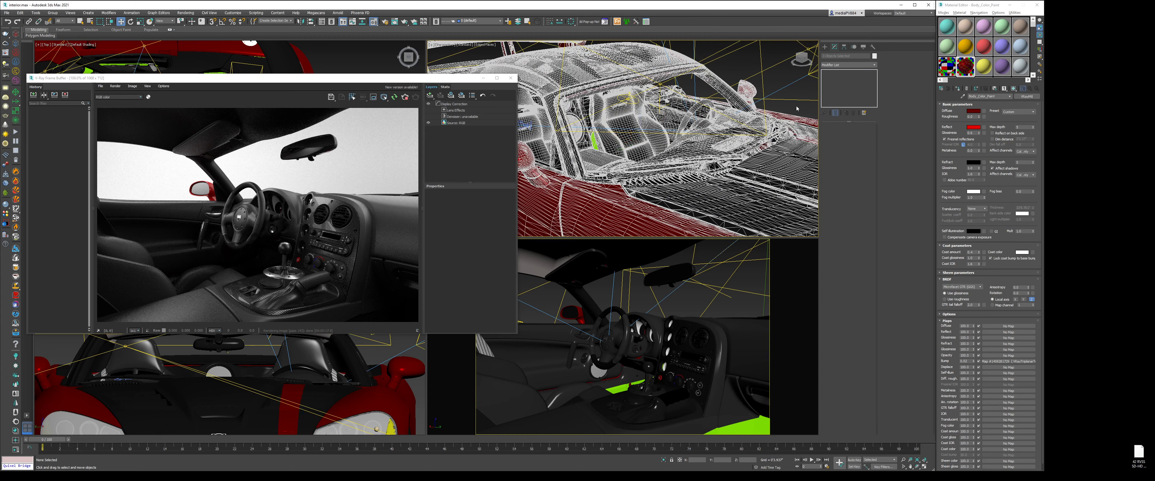
# - Start a V-Ray plane light in the shaded top view and set it to include only the seat's selection set
pyautogui.press('t')
pyautogui.press('F4')
pyautogui.click(824, 46)
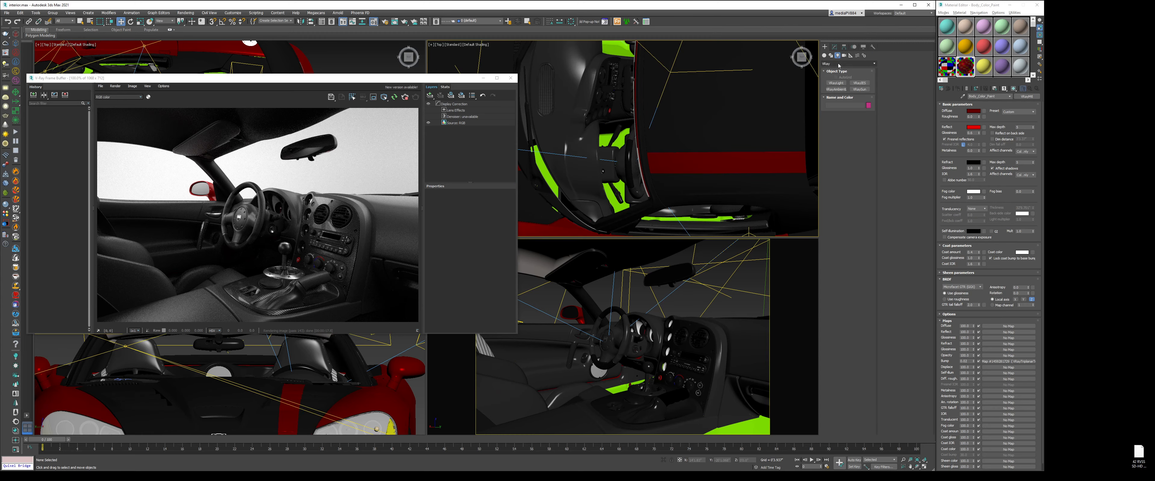
pyautogui.click(836, 83)
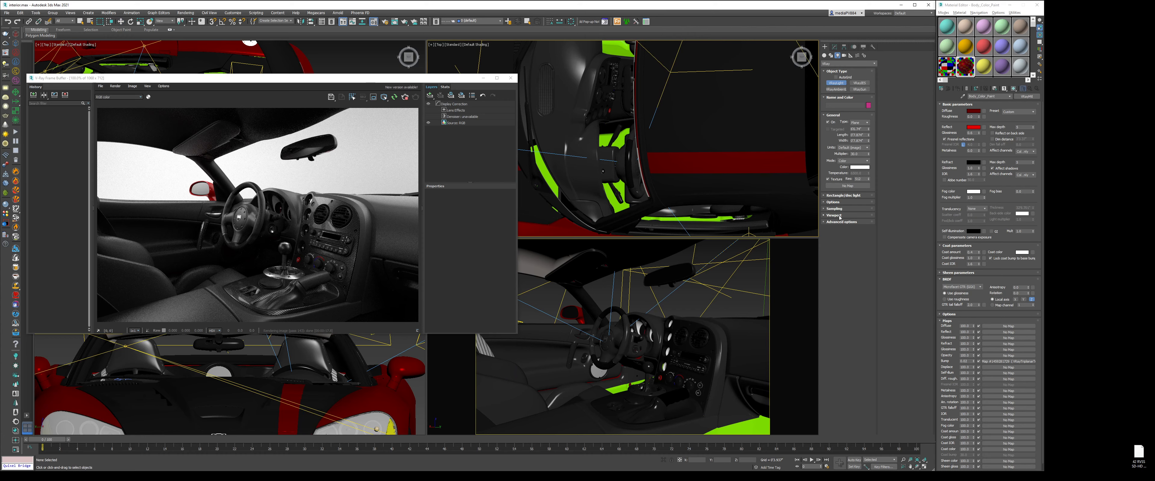
pyautogui.click(834, 202)
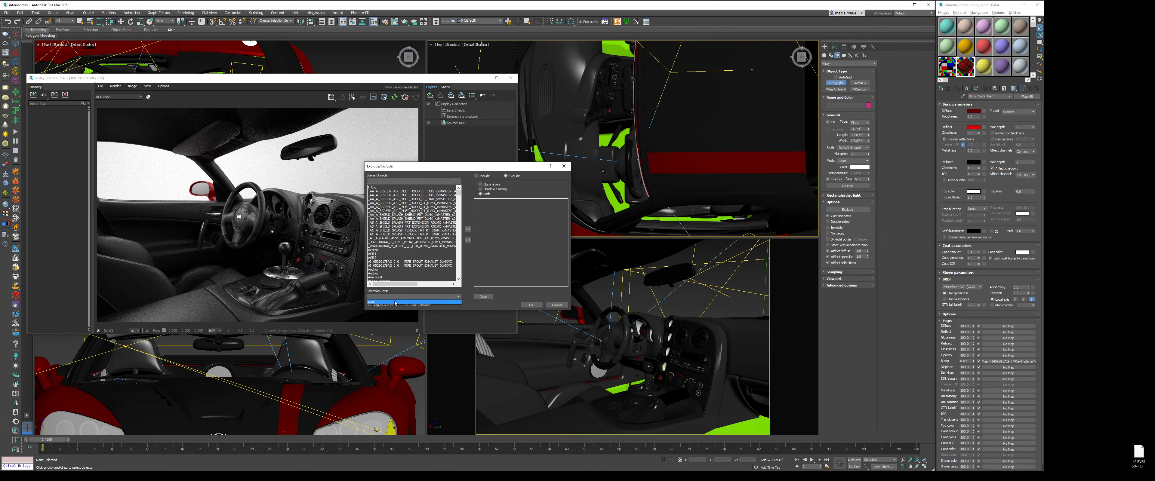
pyautogui.click(467, 231)
pyautogui.click(488, 177)
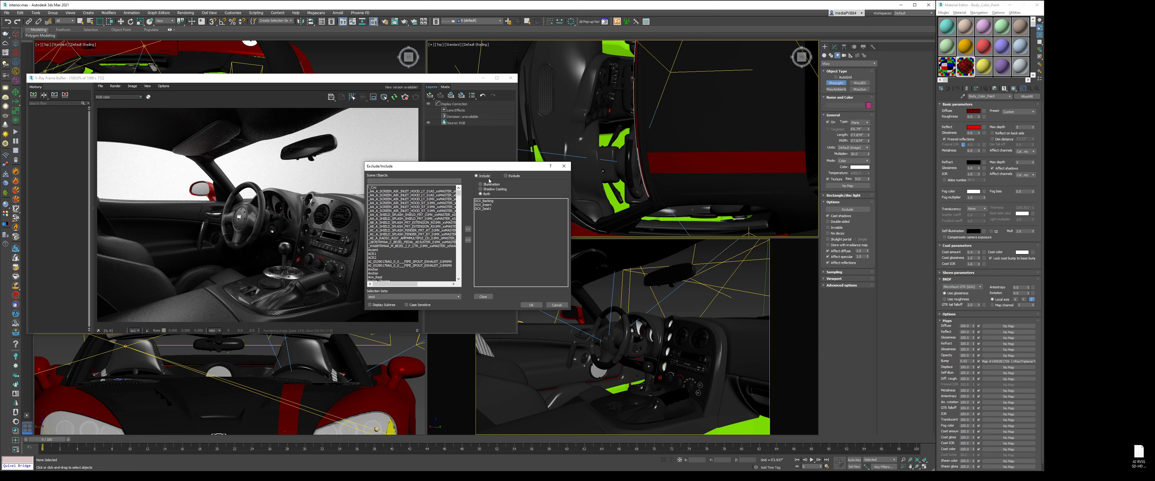
pyautogui.click(531, 304)
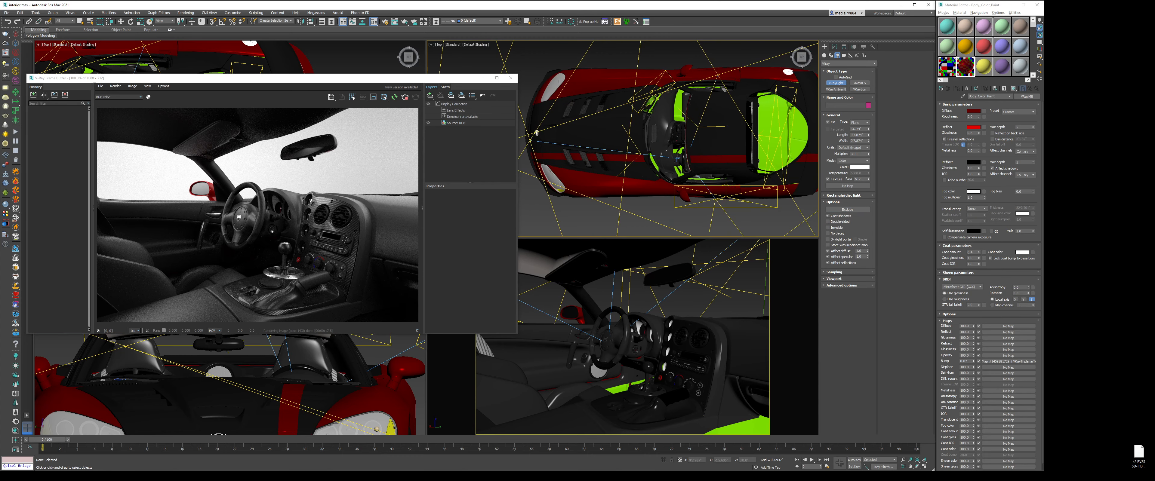
# - Draw the plane light beside the windshield in the top view and raise it to roof height in the front view
pyautogui.moveTo(687, 164); pyautogui.dragTo(598, 206)
pyautogui.rightClick(598, 206)
pyautogui.press('f')
pyautogui.moveTo(593, 195); pyautogui.dragTo(585, 212, button='middle')
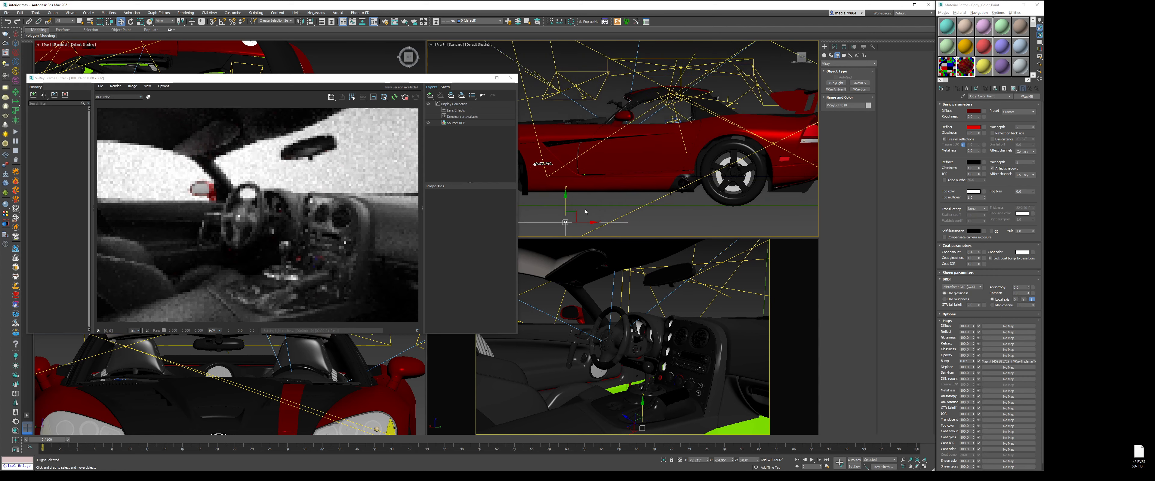
pyautogui.scroll(-4, 585, 212)
# - Tilt the new plane light in the front view and turn it towards the seat in the top view
pyautogui.rightClick(592, 153)
pyautogui.click(597, 159)
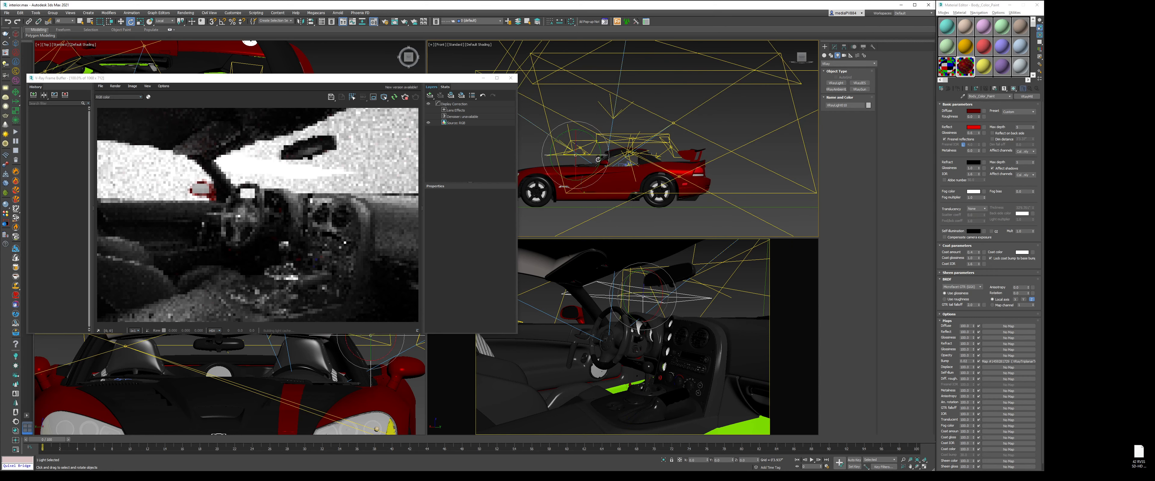
pyautogui.moveTo(597, 159); pyautogui.dragTo(608, 148)
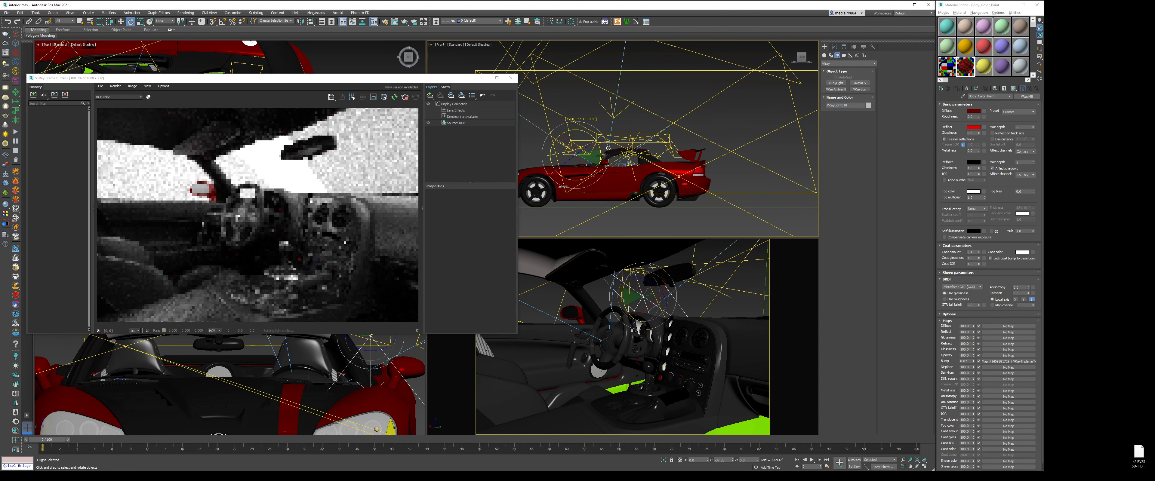
pyautogui.press('t')
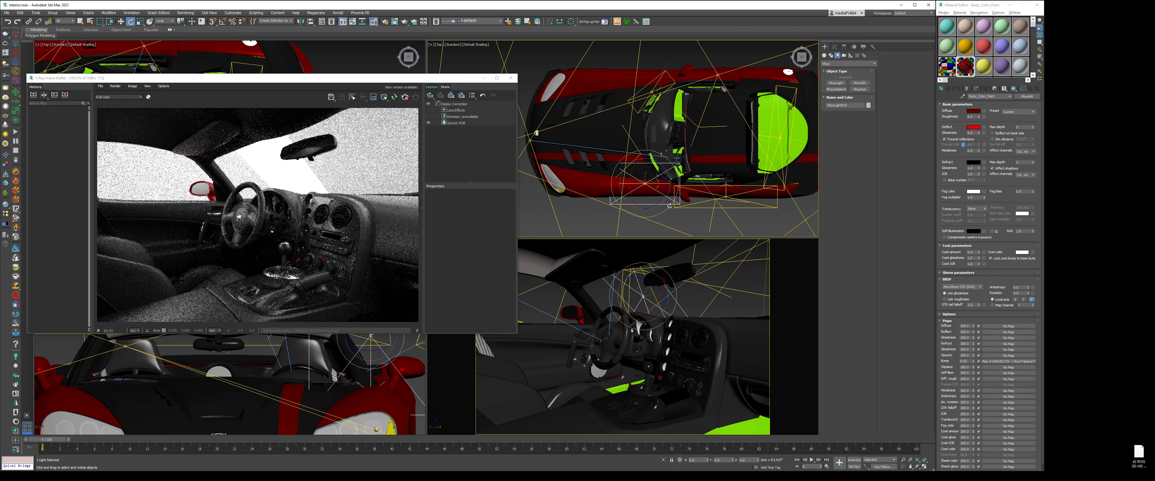
pyautogui.moveTo(669, 206)
pyautogui.mouseDown()
pyautogui.moveTo(686, 196)
pyautogui.moveTo(678, 190)
pyautogui.mouseUp()
# - Move the seat's plane light inward towards the dashboard in the top view and make it invisible to the render
pyautogui.press('w')
pyautogui.press('1')
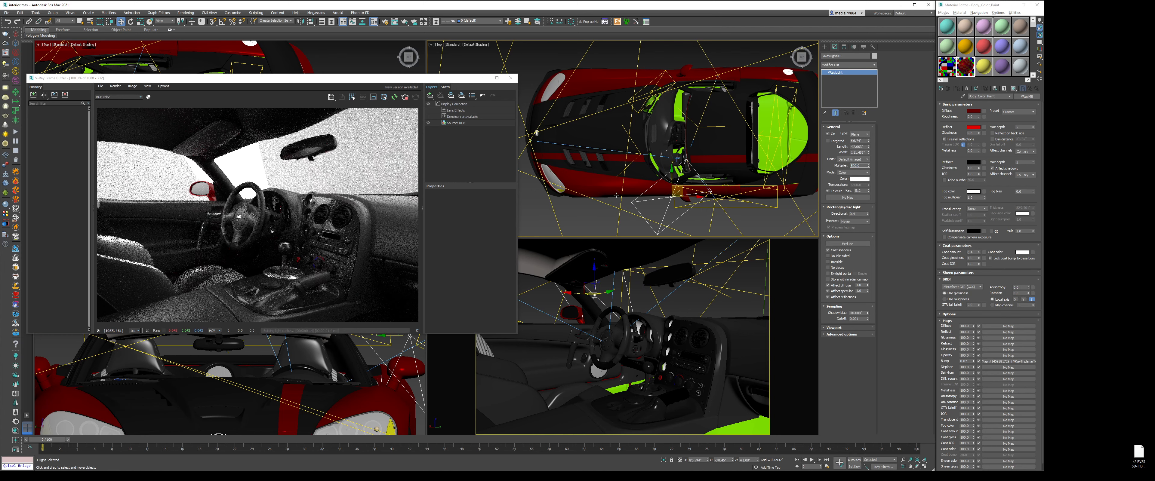
pyautogui.moveTo(616, 195); pyautogui.dragTo(623, 211, button='middle')
pyautogui.moveTo(690, 204); pyautogui.dragTo(674, 185)
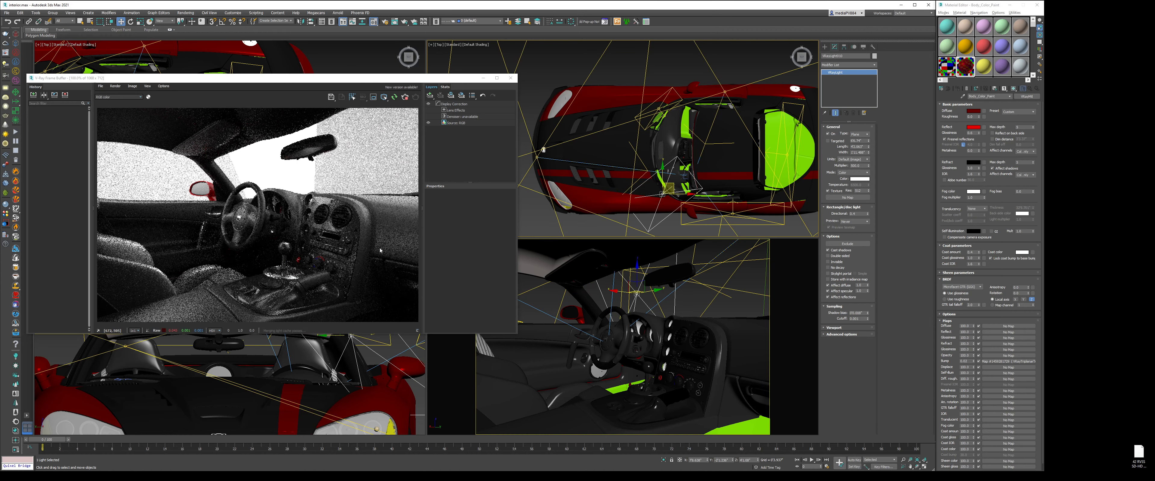
# - Raise the plane light higher above the windshield in the front view and increase its length and width
pyautogui.press('f')
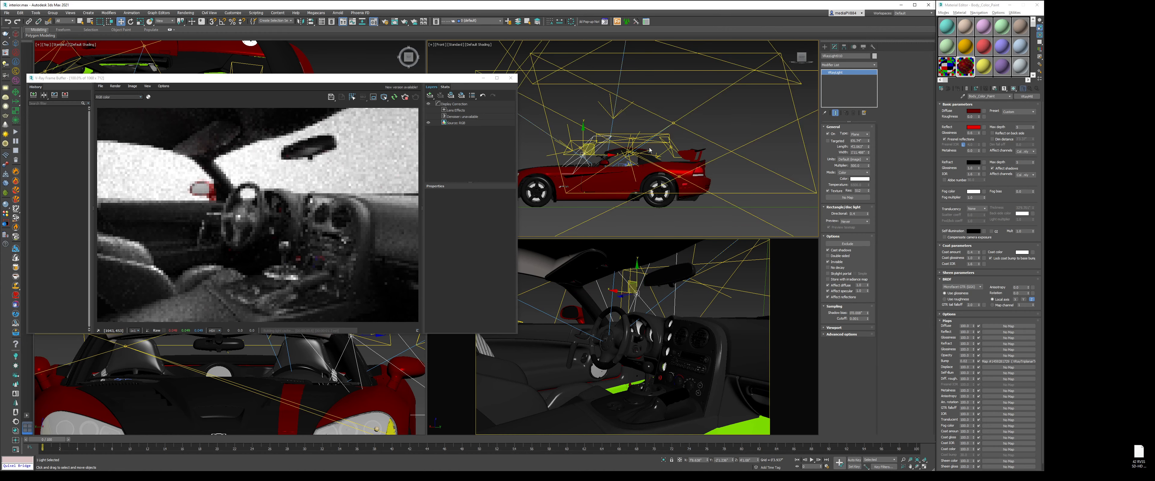
pyautogui.moveTo(584, 138); pyautogui.dragTo(587, 121)
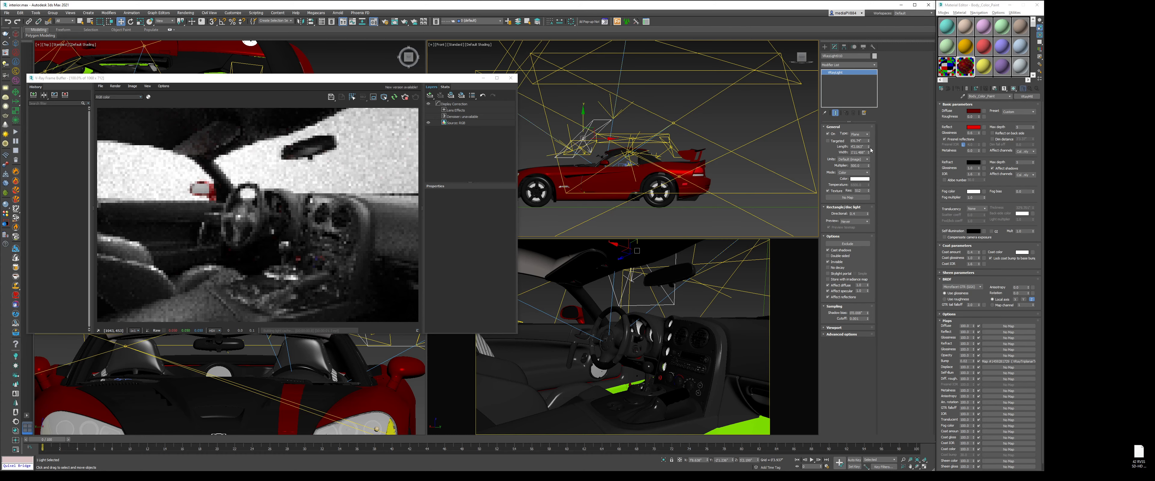
pyautogui.moveTo(869, 147); pyautogui.dragTo(869, 120)
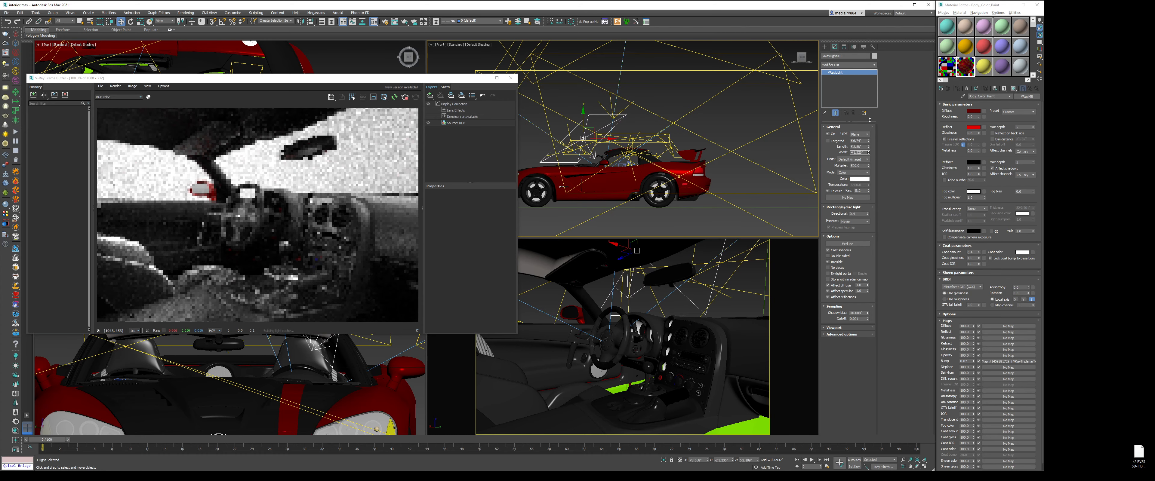
pyautogui.keyDown('alt'); pyautogui.moveTo(655, 76); pyautogui.dragTo(662, 166, button='middle'); pyautogui.keyUp('alt')
# - Refine the enlarged plane light's rotation and position over the dashboard in the top view
pyautogui.press('t')
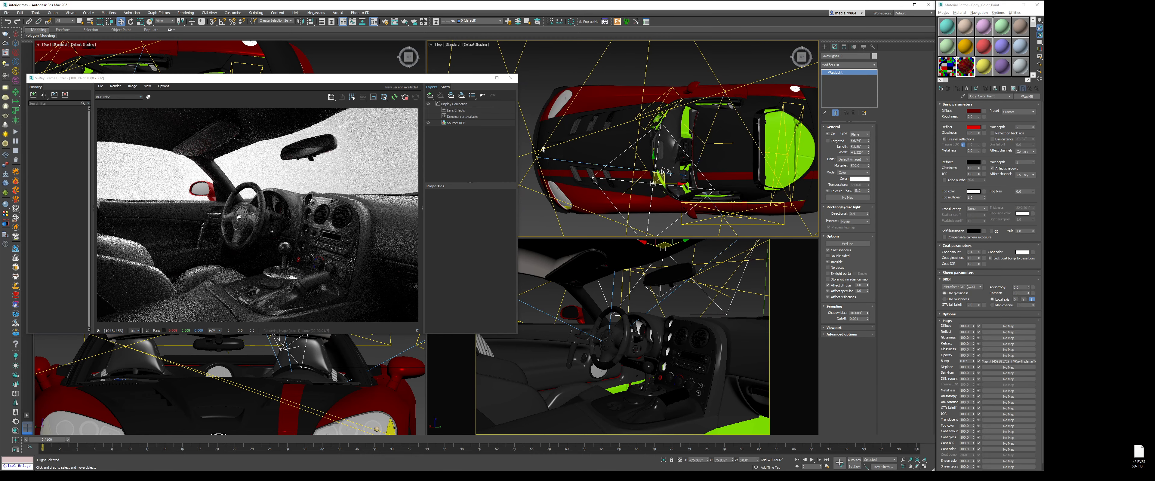
pyautogui.rightClick(662, 172)
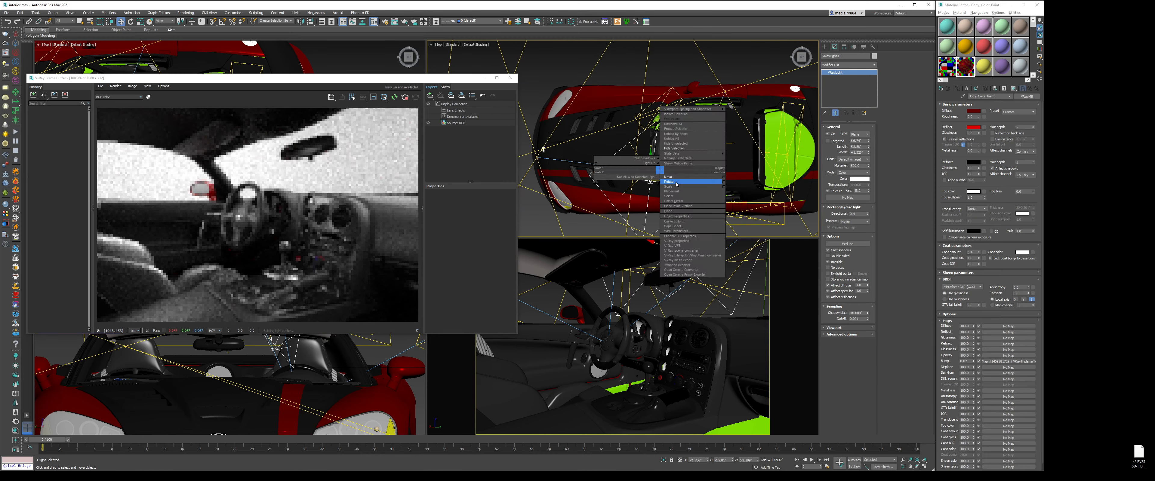
pyautogui.click(679, 179)
pyautogui.moveTo(681, 175); pyautogui.dragTo(679, 188)
pyautogui.rightClick(680, 169)
pyautogui.click(689, 176)
# - Try different multiplier values on the plane light, including 100, and set it to 75
pyautogui.write('2')
pyautogui.press('Return')
pyautogui.write('100')
pyautogui.press('Return')
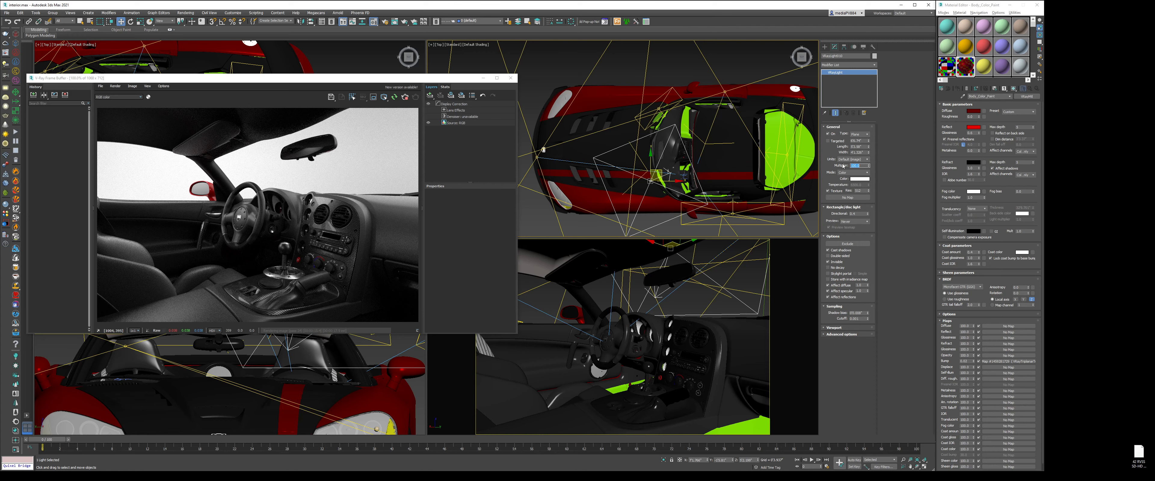
pyautogui.write('75')
pyautogui.press('Return')
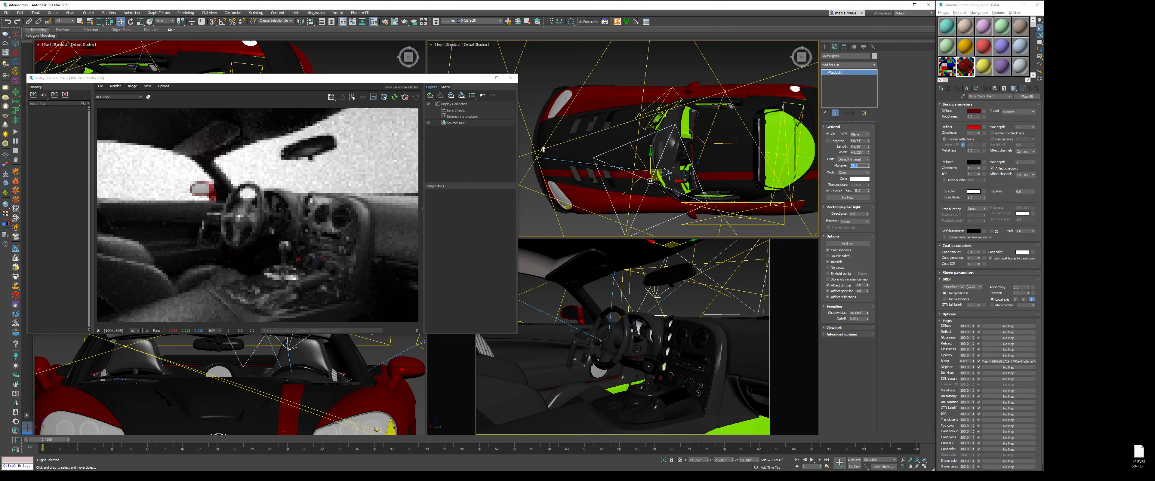
# - Switch the plane light's colour mode to Temperature, try 5000 and 6000, set it to 7000 and deselect the light
pyautogui.click(854, 172)
pyautogui.click(852, 184)
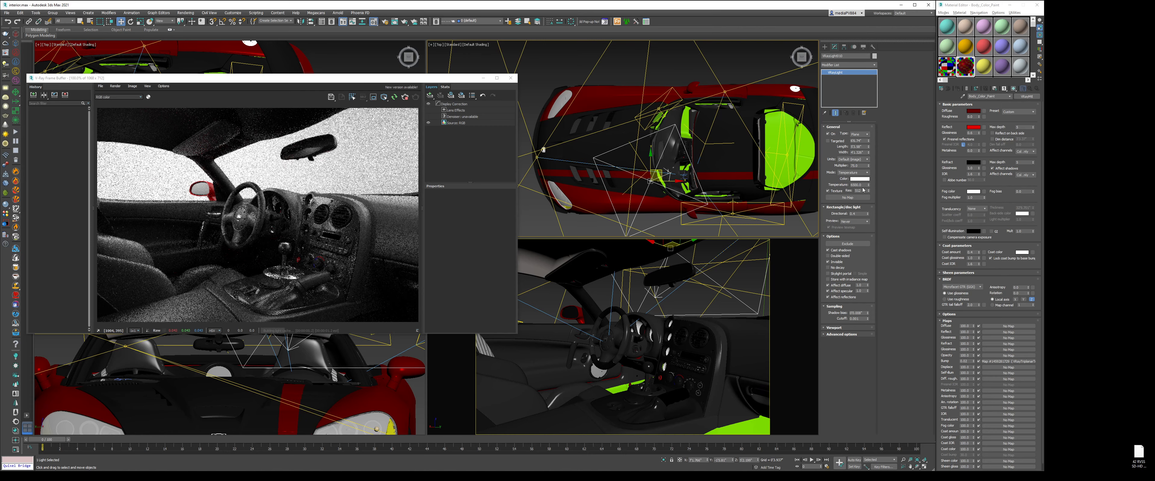
pyautogui.write('5000')
pyautogui.press('Return')
pyautogui.write('6000')
pyautogui.press('Return')
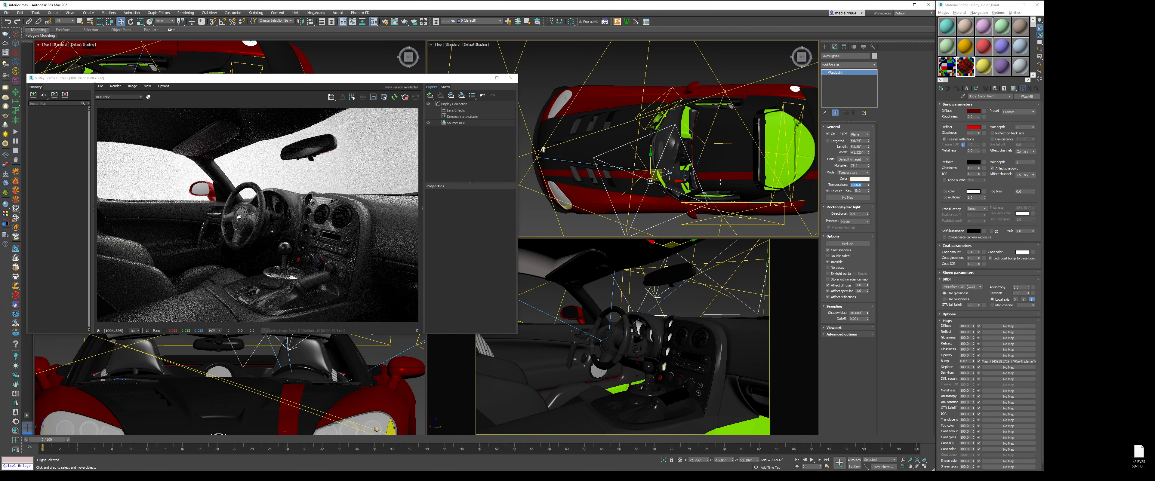
pyautogui.write('7000')
pyautogui.press('Return')
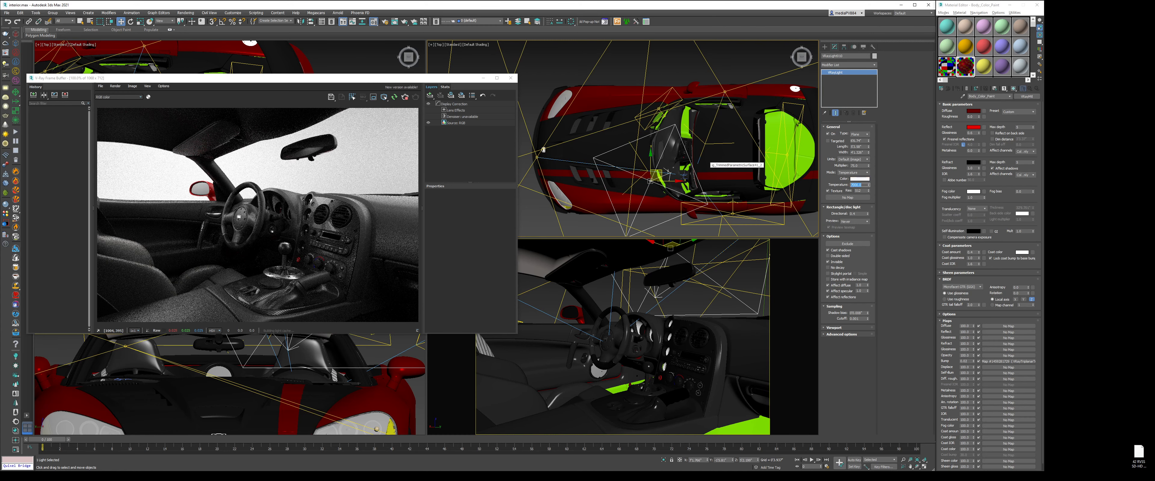
pyautogui.click(617, 75)
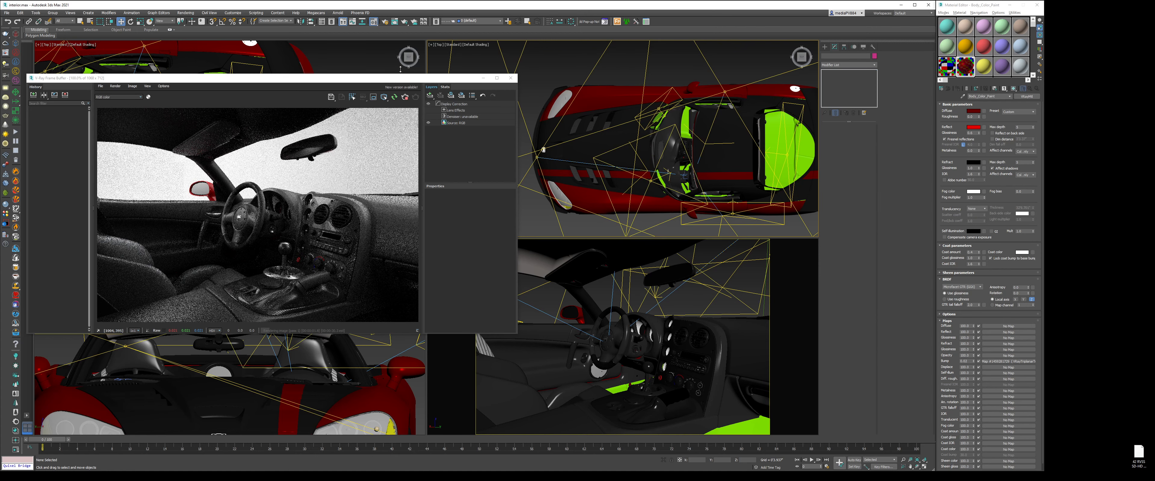
# - Move the render window aside and select the physical camera used for the interior view
pyautogui.moveTo(400, 78); pyautogui.dragTo(315, 70)
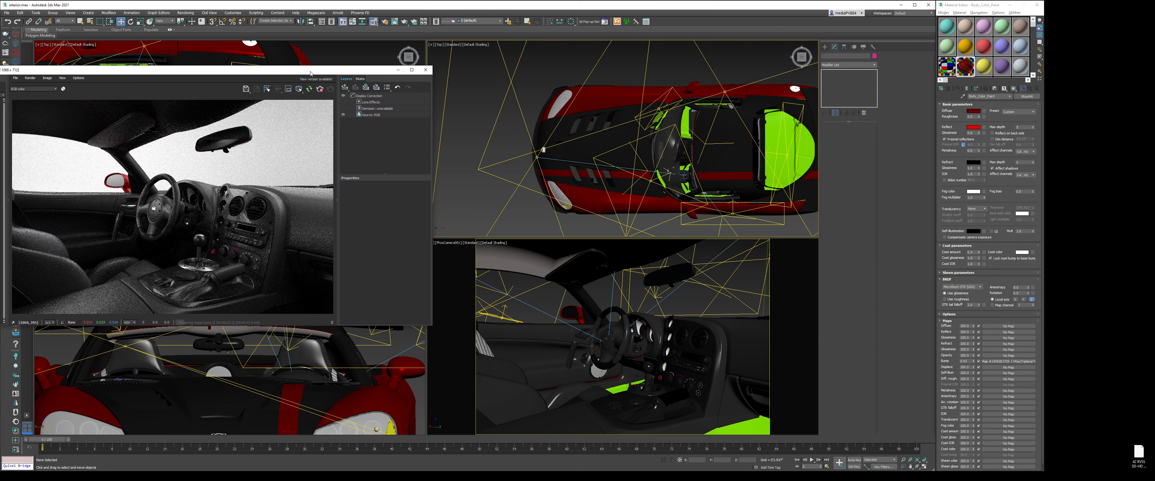
pyautogui.click(450, 242)
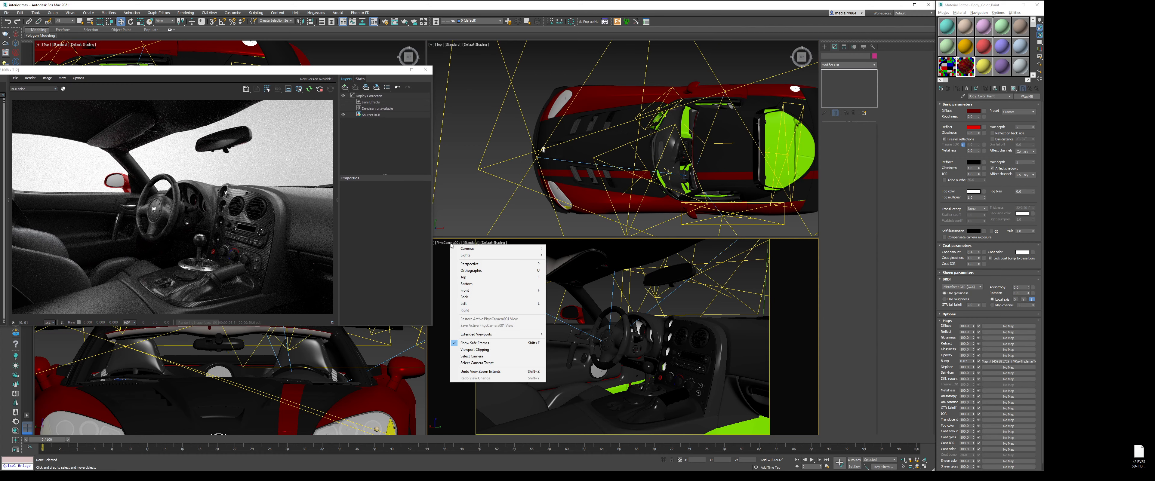
pyautogui.click(473, 356)
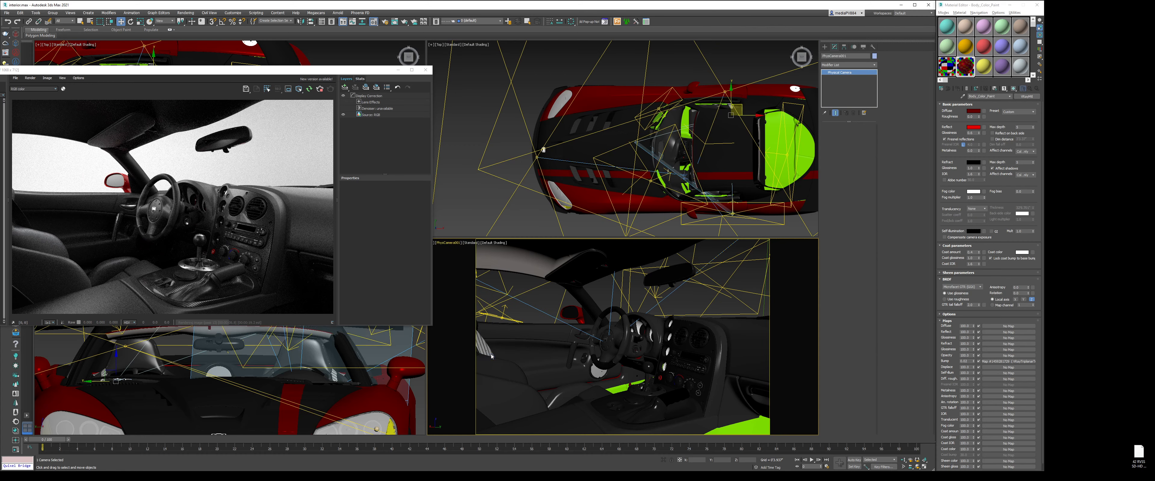
pyautogui.rightClick(691, 145)
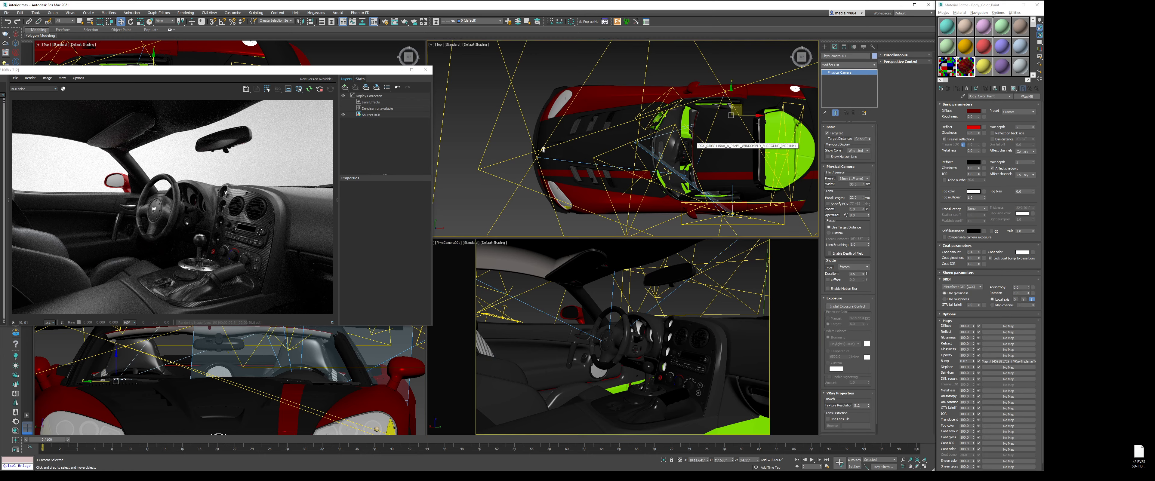
# - Adjust the camera's target distance to focus near the steering wheel, checking it in perspective, and enable depth of field
pyautogui.press('p')
pyautogui.keyDown('alt'); pyautogui.moveTo(685, 163); pyautogui.dragTo(589, 152, button='middle'); pyautogui.keyUp('alt')
pyautogui.scroll(6, 676, 122)
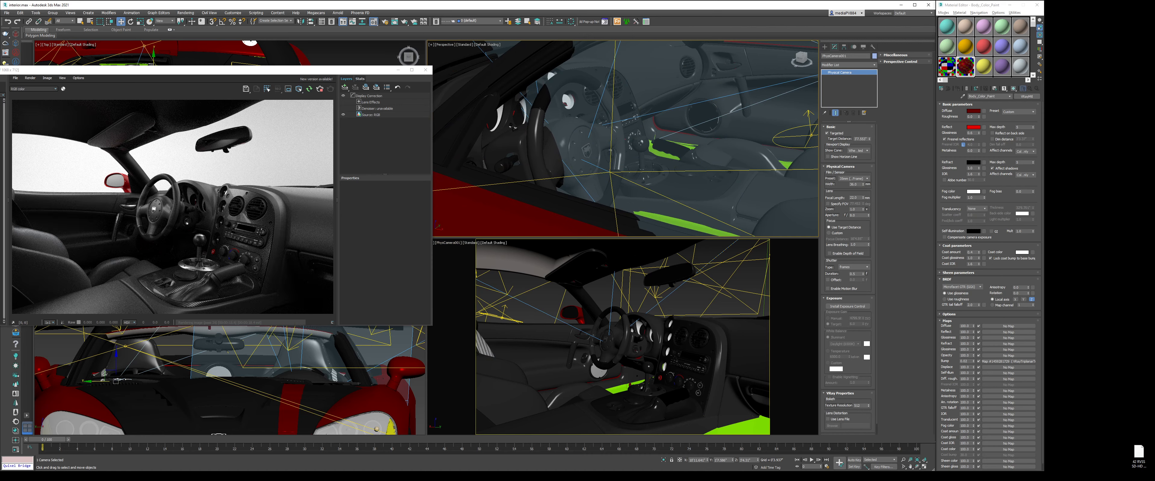
pyautogui.moveTo(869, 139); pyautogui.dragTo(870, 142)
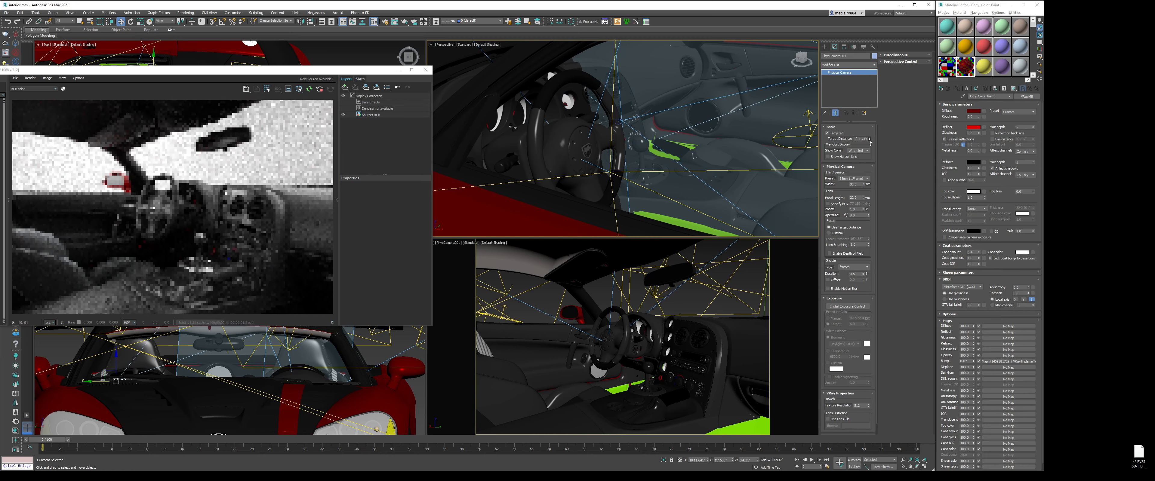
pyautogui.click(847, 252)
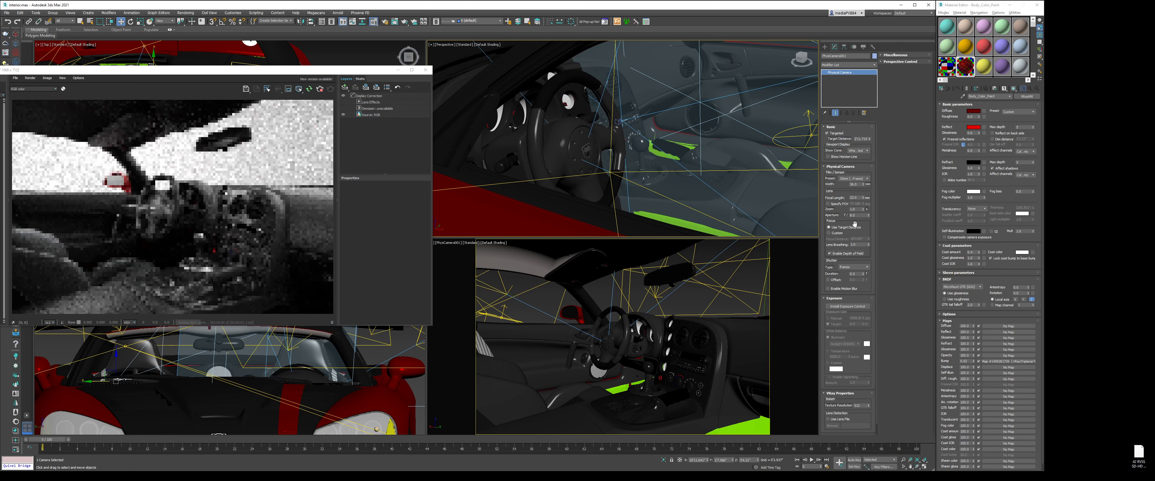
# - Adjust the physical camera's target distance further, checking the focus plane around the steering wheel in the perspective view
pyautogui.scroll(-5, 628, 174)
pyautogui.keyDown('alt'); pyautogui.moveTo(628, 173); pyautogui.dragTo(694, 176, button='middle'); pyautogui.keyUp('alt')
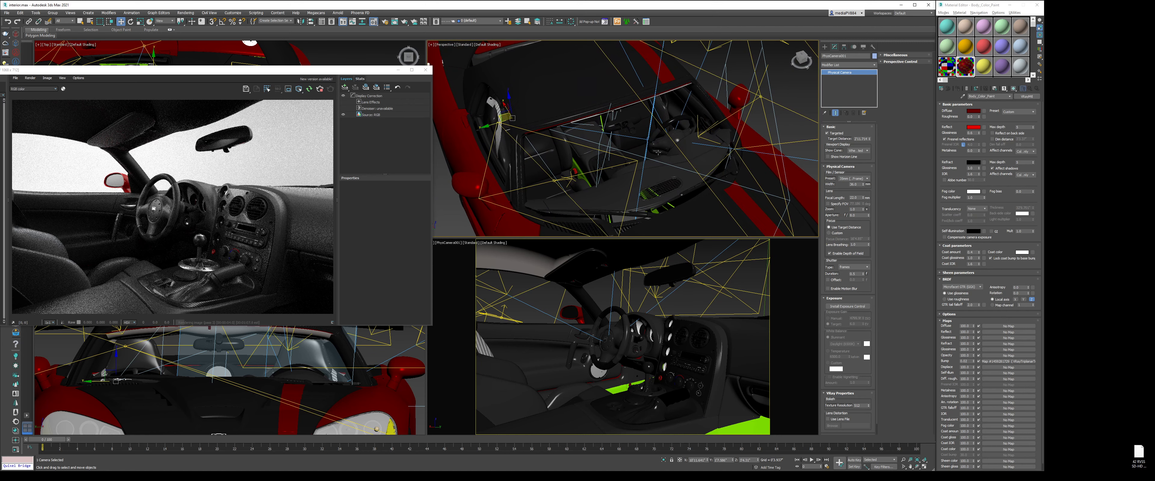
pyautogui.scroll(2, 663, 141)
pyautogui.keyDown('alt'); pyautogui.moveTo(664, 141); pyautogui.dragTo(639, 153, button='middle'); pyautogui.keyUp('alt')
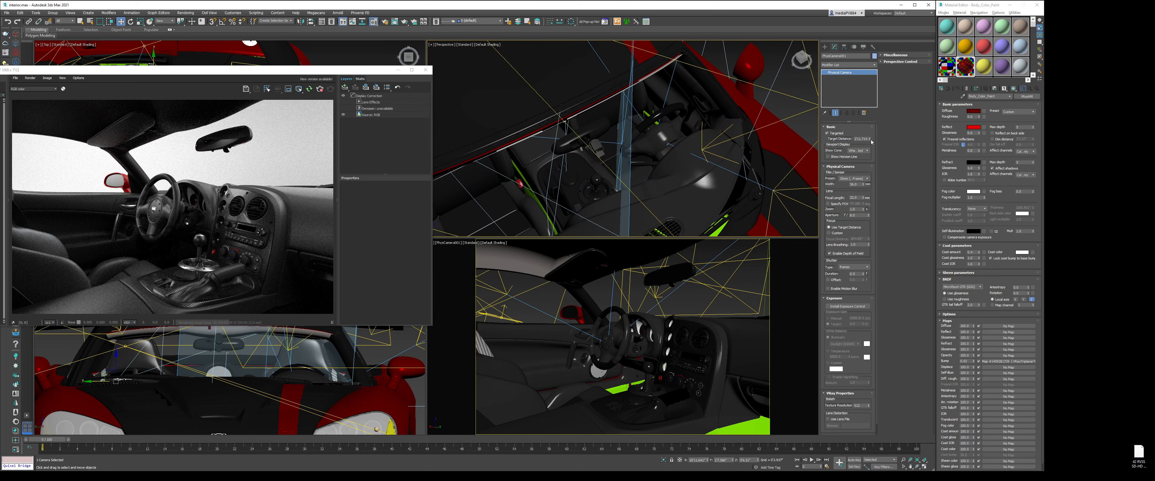
pyautogui.moveTo(870, 140); pyautogui.dragTo(871, 150)
pyautogui.keyDown('alt'); pyautogui.moveTo(583, 172); pyautogui.dragTo(604, 158, button='middle'); pyautogui.keyUp('alt')
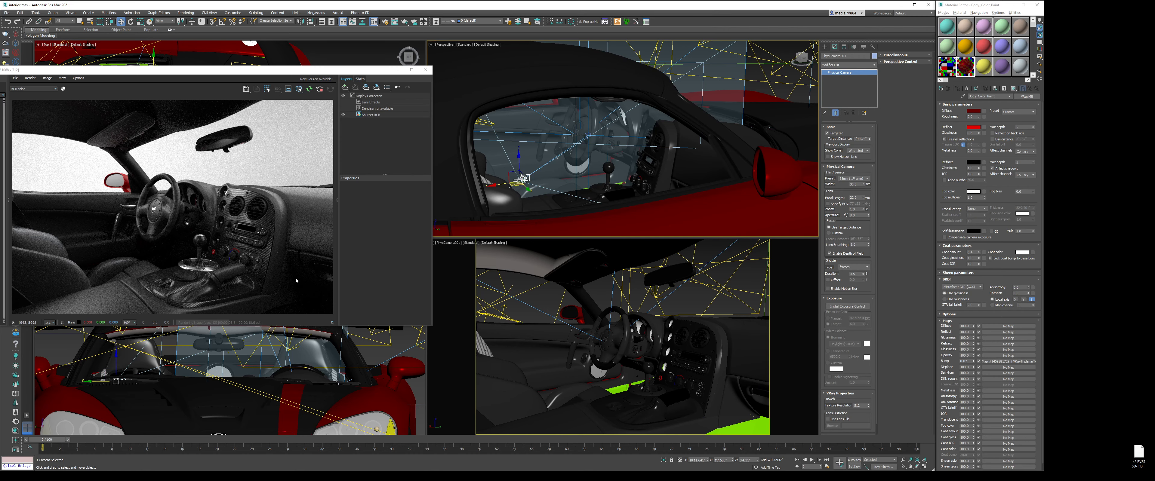
# - Reposition the render window, select the large box enclosing the car to view its V-Ray object properties, and deselect it
pyautogui.moveTo(319, 72); pyautogui.dragTo(444, 84)
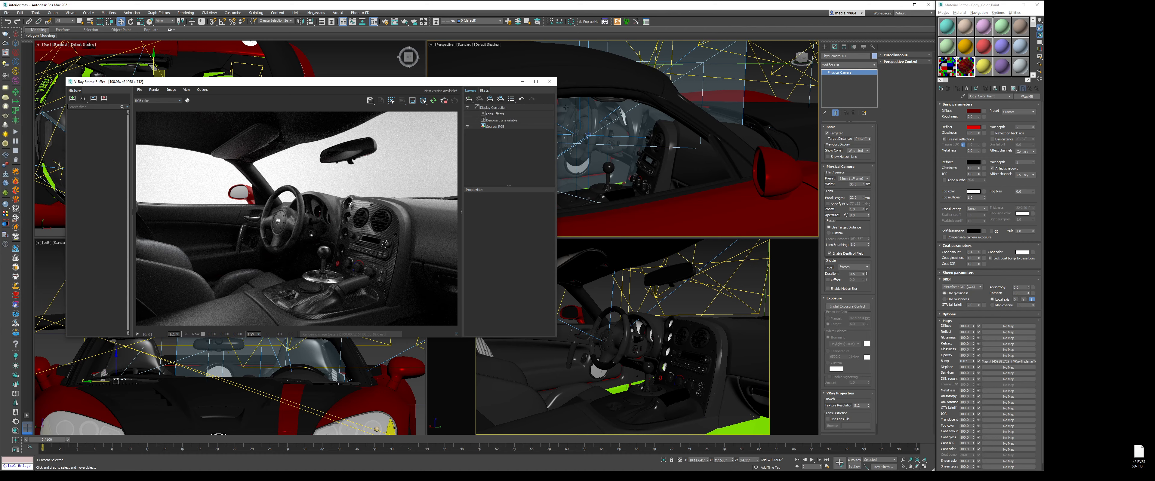
pyautogui.scroll(-10, 665, 129)
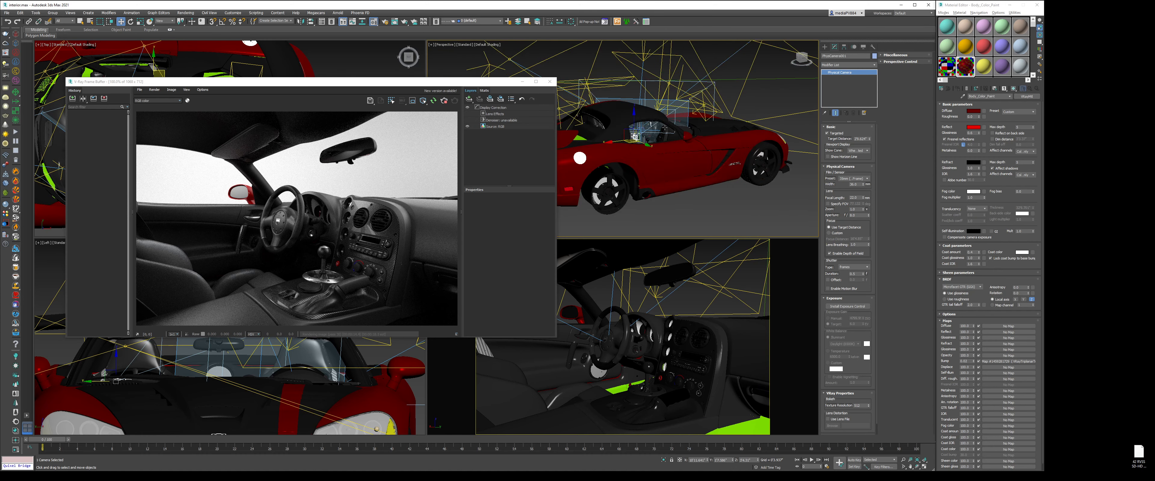
pyautogui.click(727, 199)
pyautogui.scroll(-6, 741, 108)
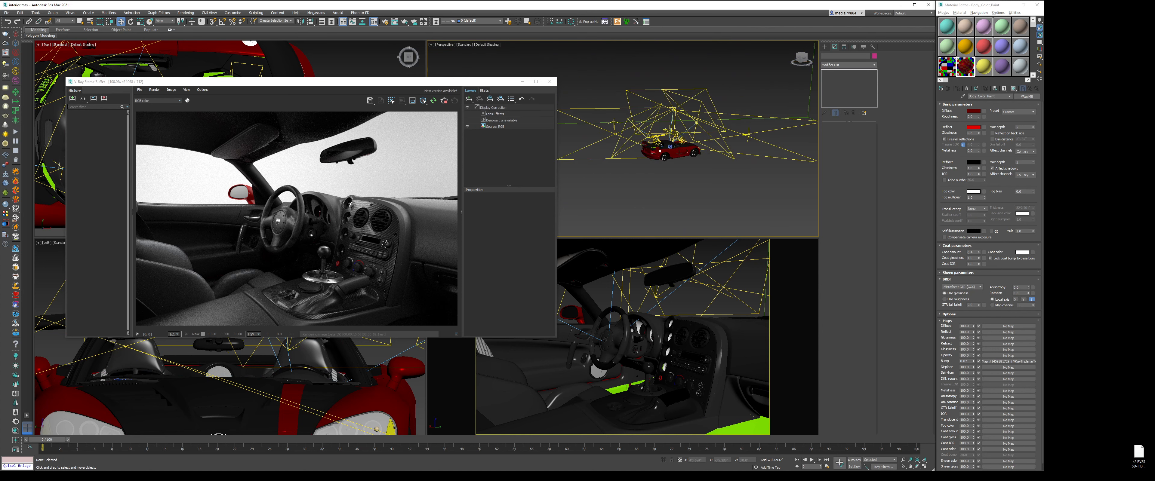
pyautogui.moveTo(767, 89); pyautogui.dragTo(767, 89)
pyautogui.rightClick(719, 80)
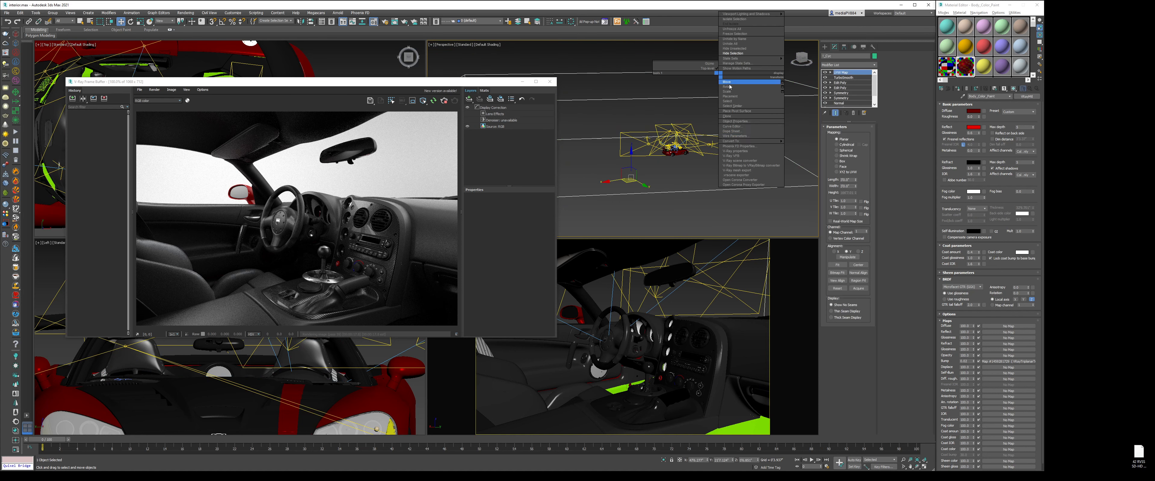
pyautogui.click(742, 148)
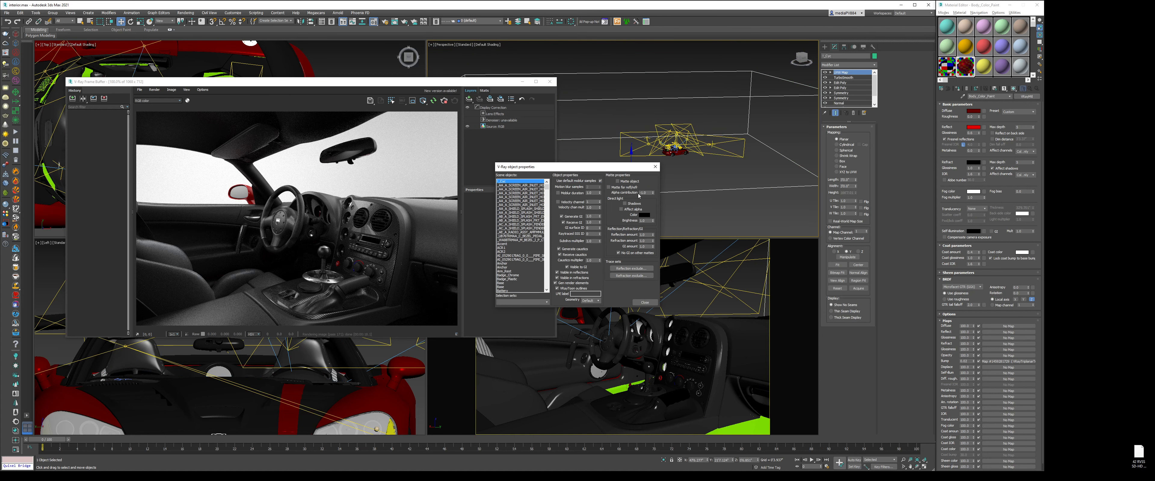
pyautogui.click(655, 166)
pyautogui.click(675, 203)
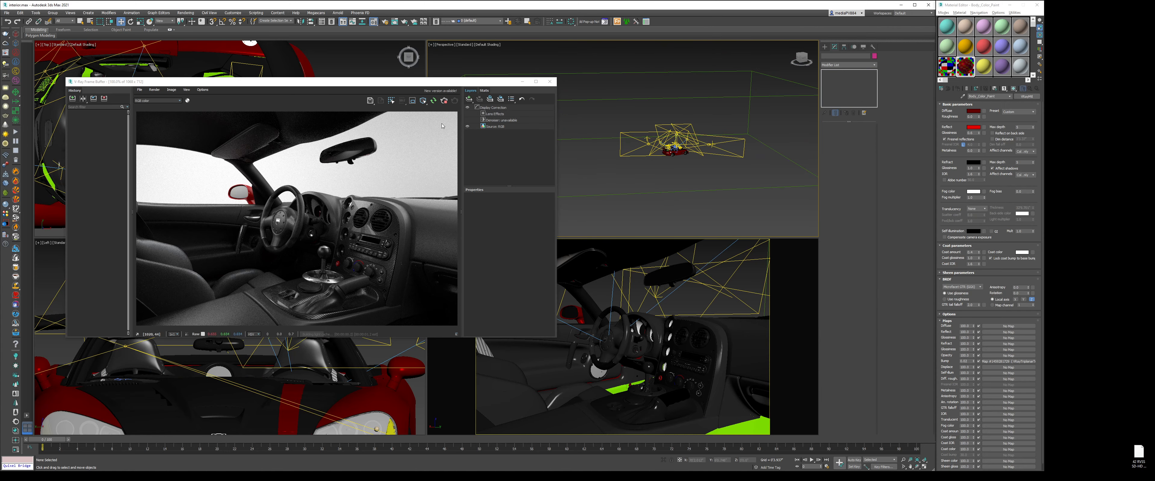
# - Review the render's Alpha, MultiMatteElement and VRayNormals channels and return the display to RGB color
pyautogui.click(188, 101)
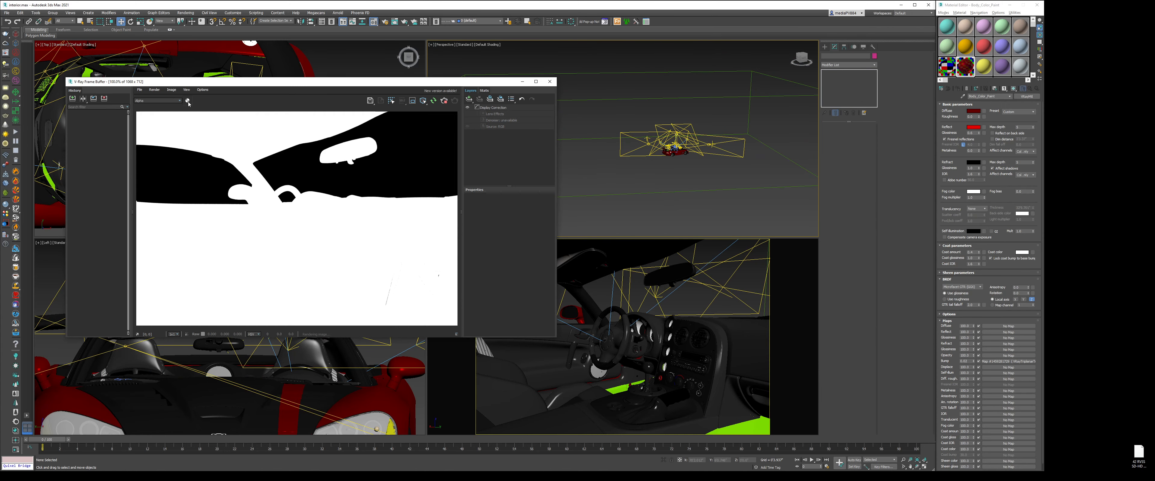
pyautogui.click(188, 101)
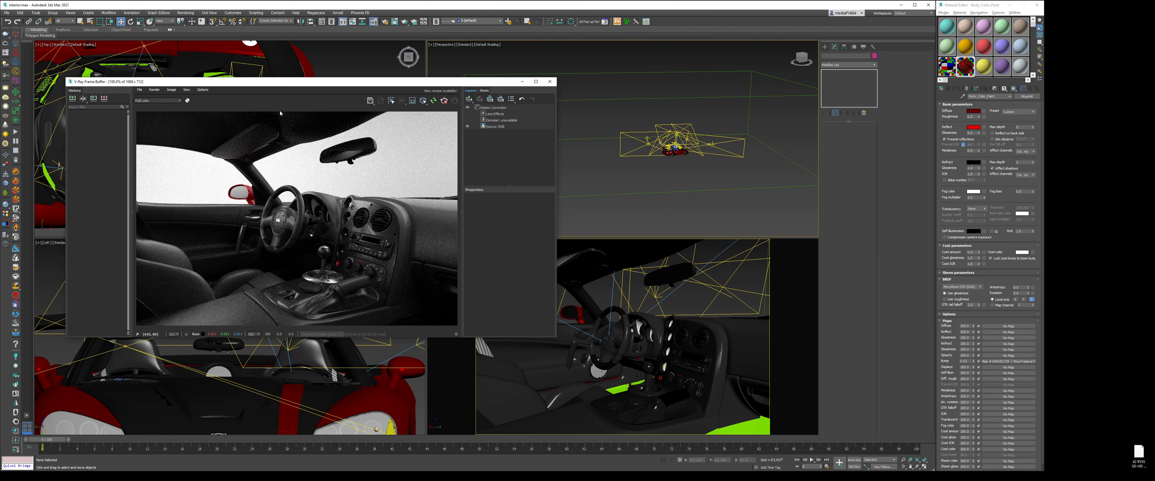
pyautogui.click(158, 101)
pyautogui.click(166, 106)
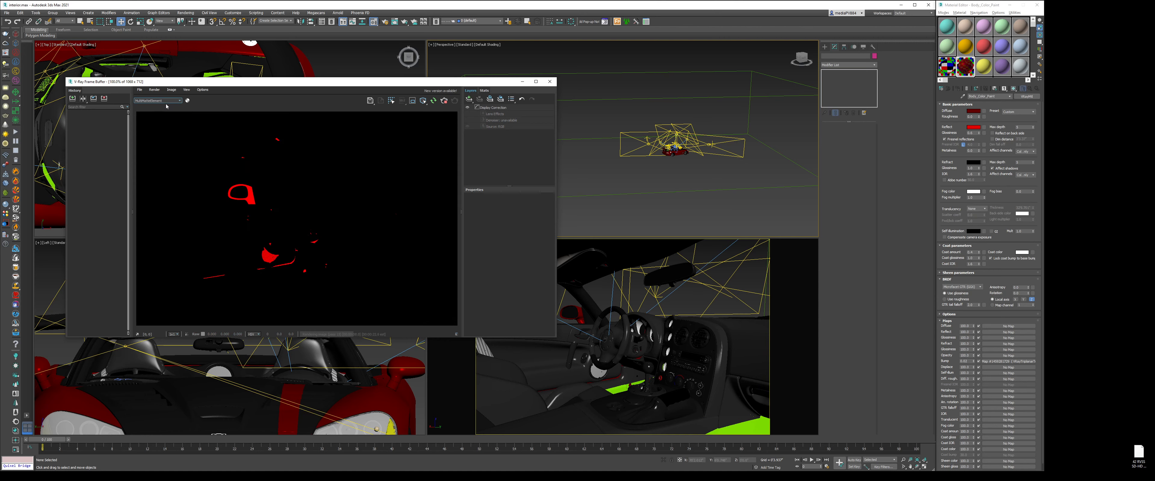
pyautogui.scroll(-5, 165, 102)
pyautogui.click(164, 102)
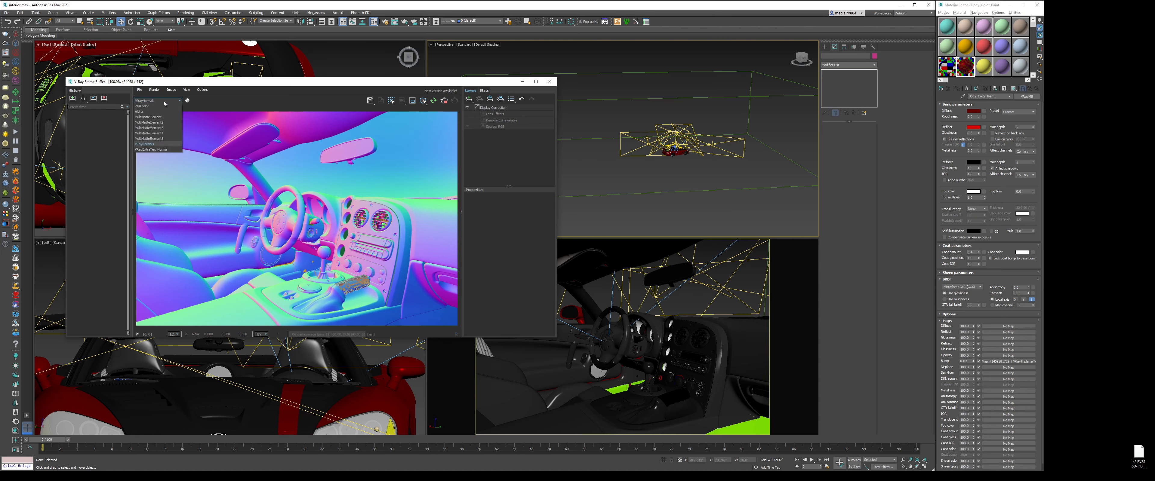
pyautogui.click(164, 106)
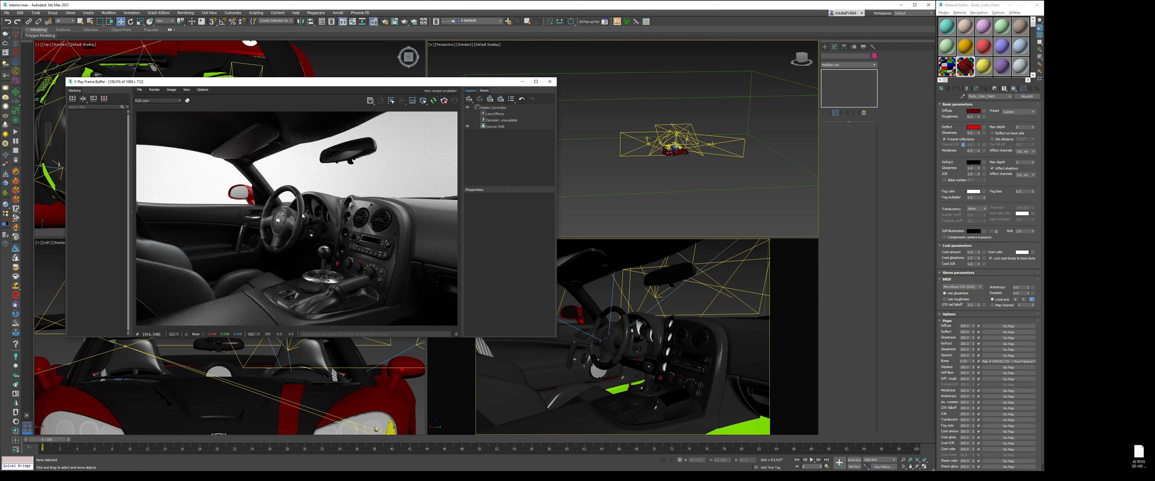
pyautogui.click(656, 202)
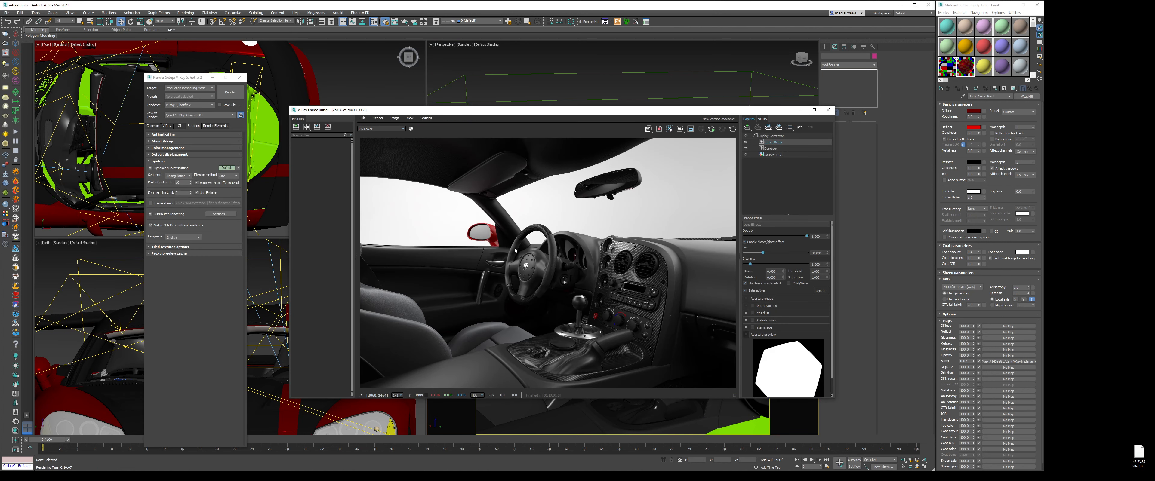
# - Close the render window and select two of the car's window glass objects in the camera view, using edged faces as a guide
pyautogui.click(827, 110)
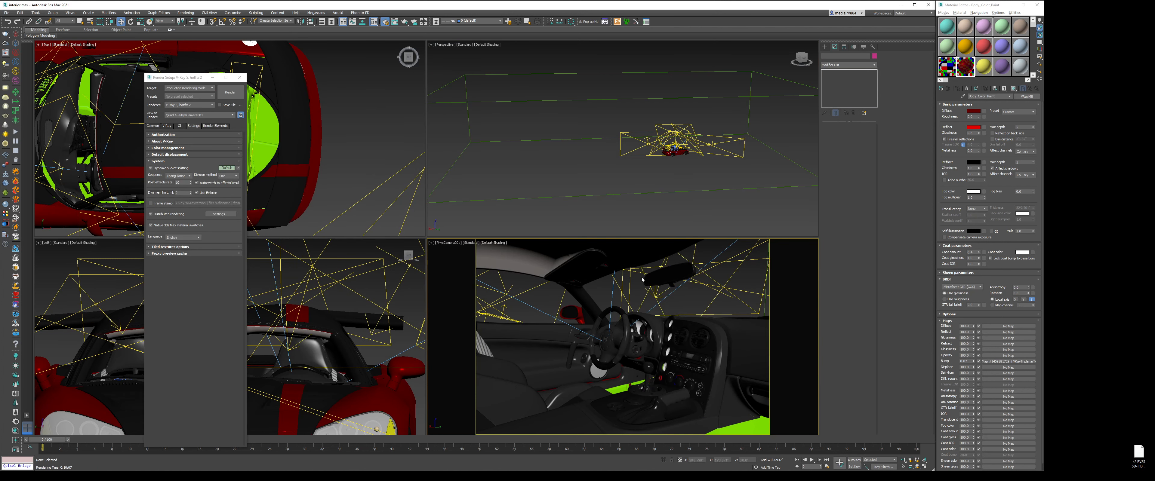
pyautogui.rightClick(641, 275)
pyautogui.click(662, 249)
pyautogui.click(545, 296)
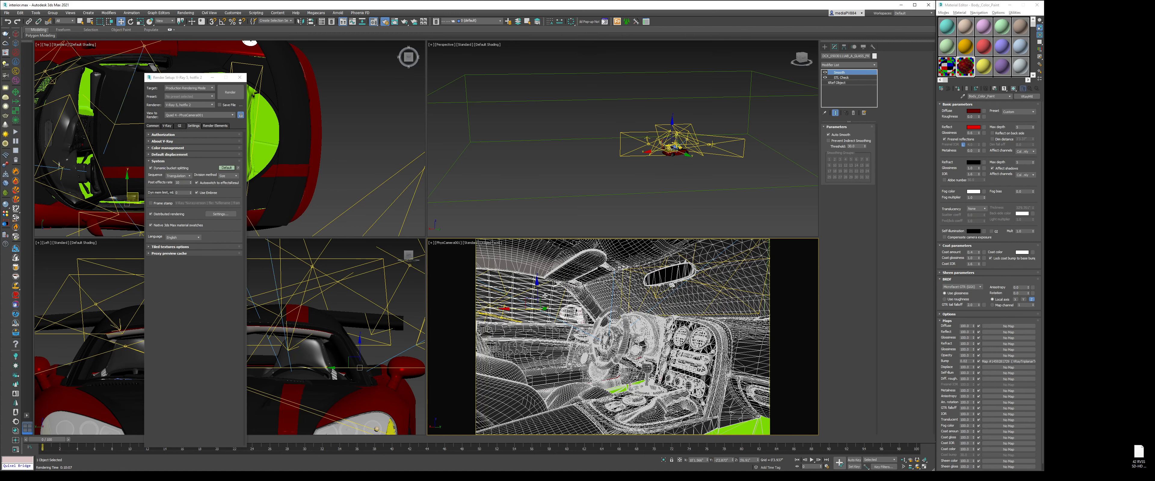
pyautogui.keyDown('ctrl'); pyautogui.click(738, 304); pyautogui.keyUp('ctrl')
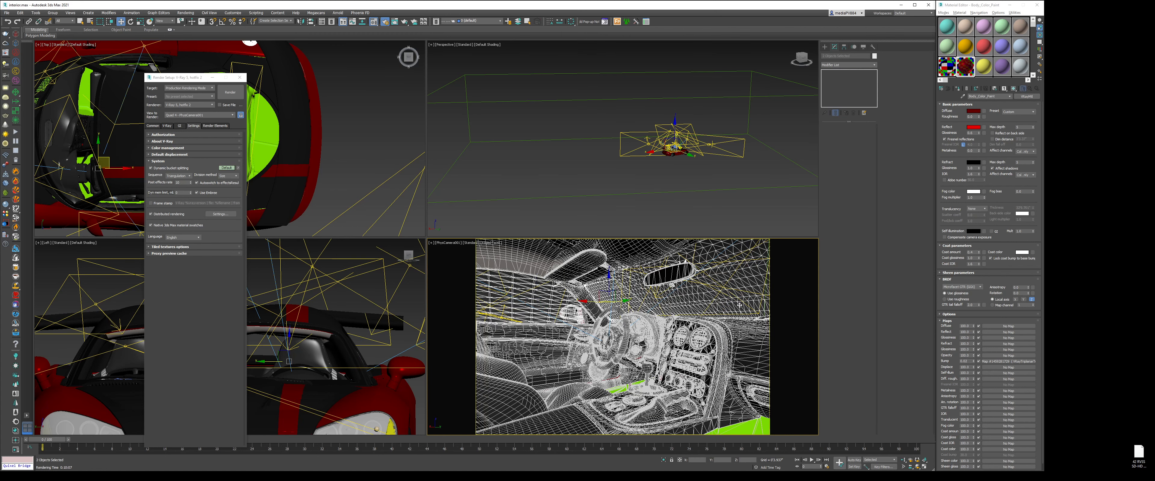
pyautogui.press('F4')
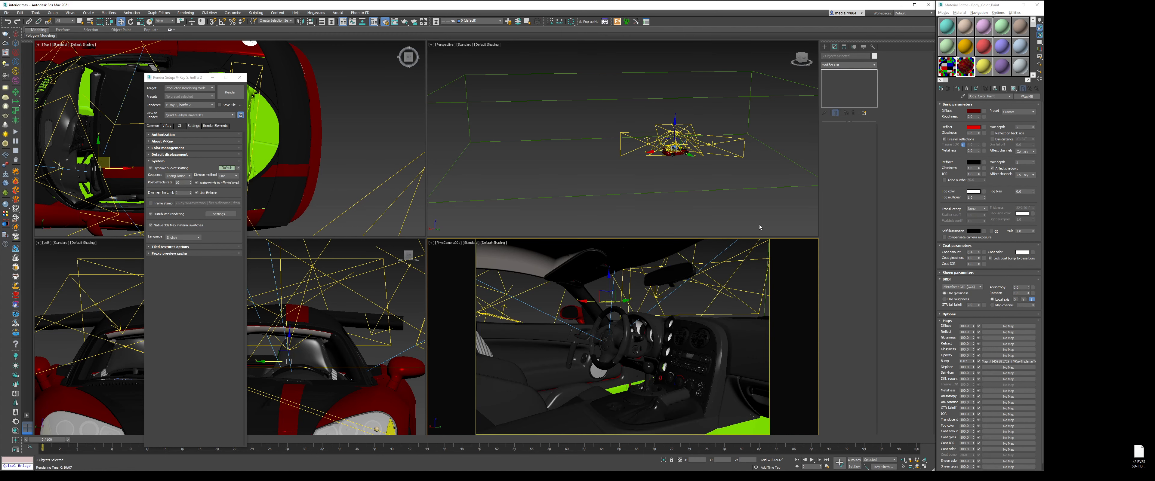
# - Choose the yellow sample material for the glass and delete the VRayDenoiser render element
pyautogui.click(982, 67)
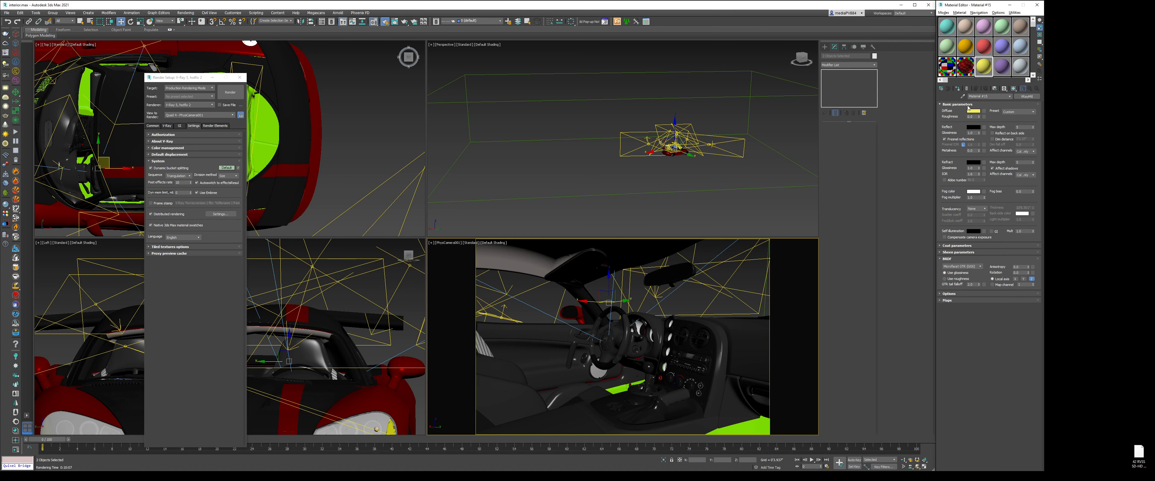
pyautogui.rightClick(639, 290)
pyautogui.click(597, 382)
pyautogui.click(215, 125)
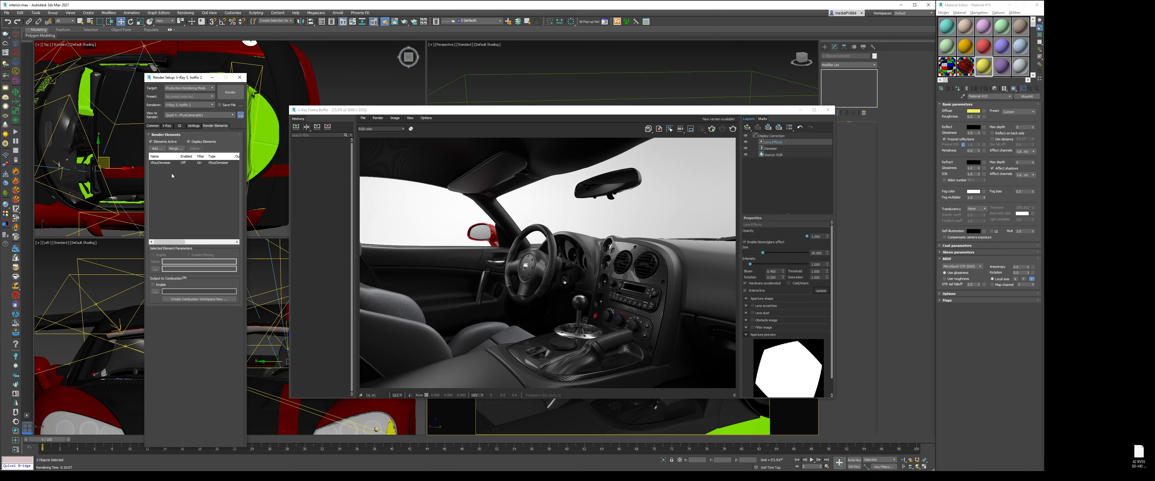
pyautogui.click(177, 162)
pyautogui.click(195, 149)
pyautogui.click(828, 110)
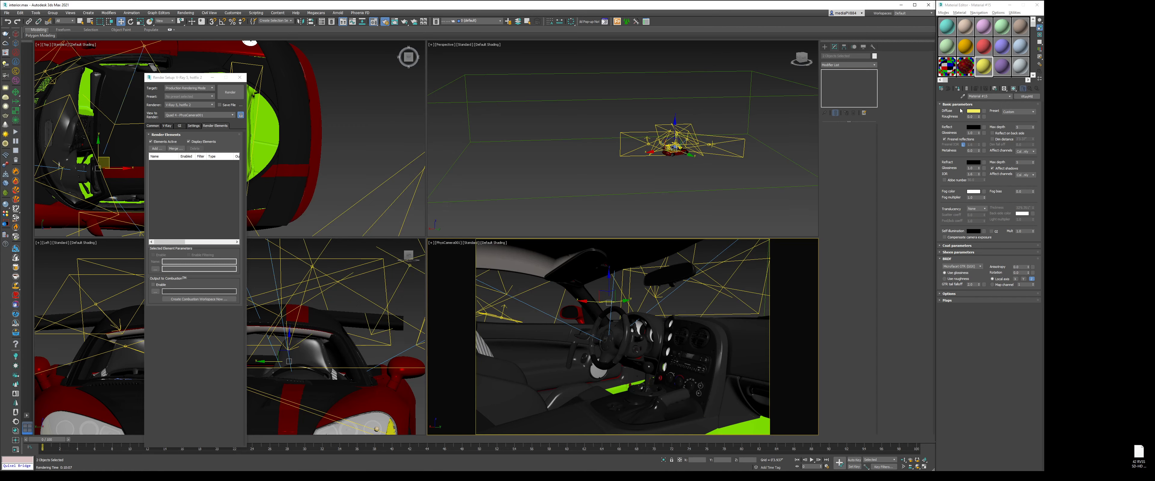
# - Replace the yellow sample's material type with VRayOverrideMtl
pyautogui.click(1027, 96)
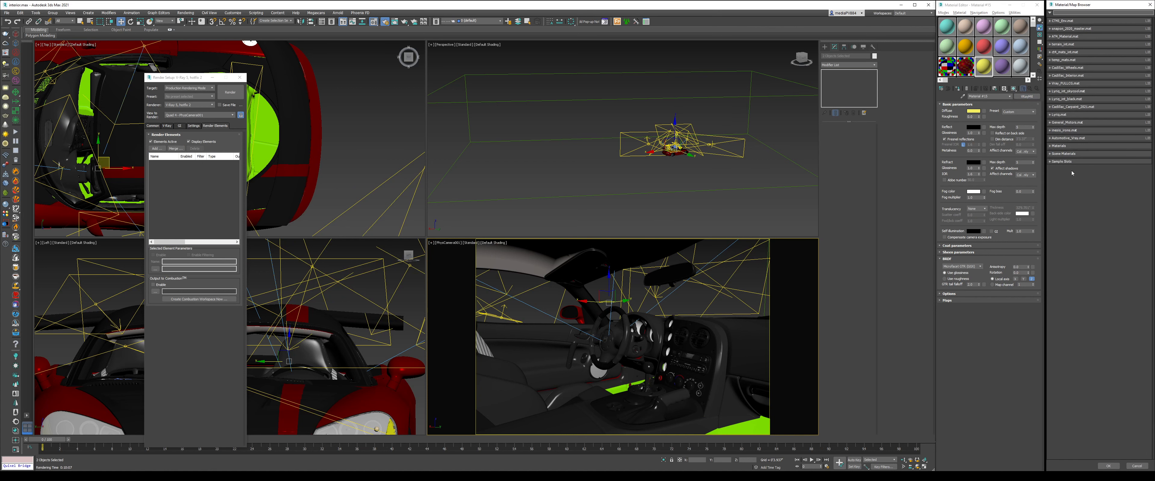
pyautogui.click(1073, 146)
pyautogui.click(1061, 152)
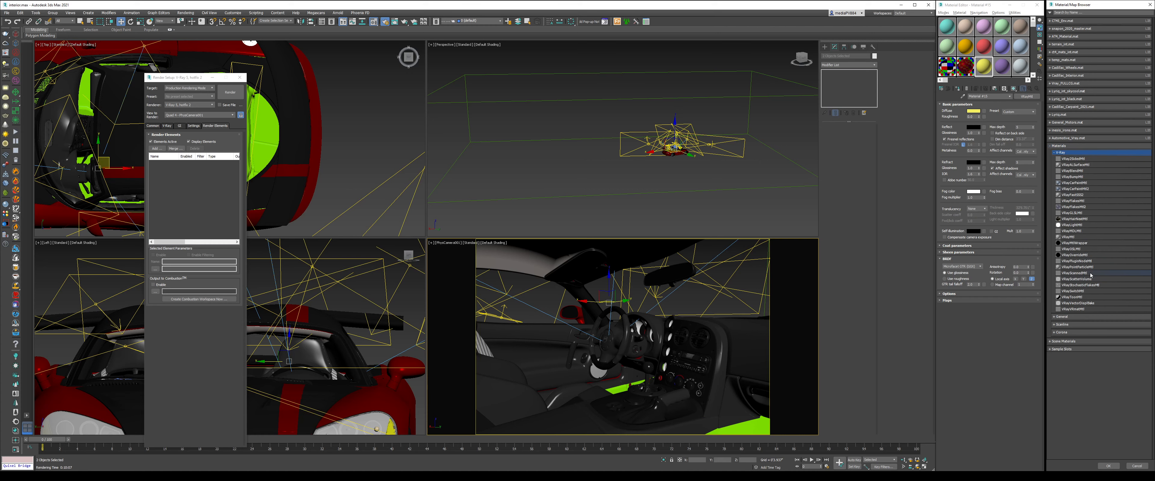
pyautogui.doubleClick(1076, 255)
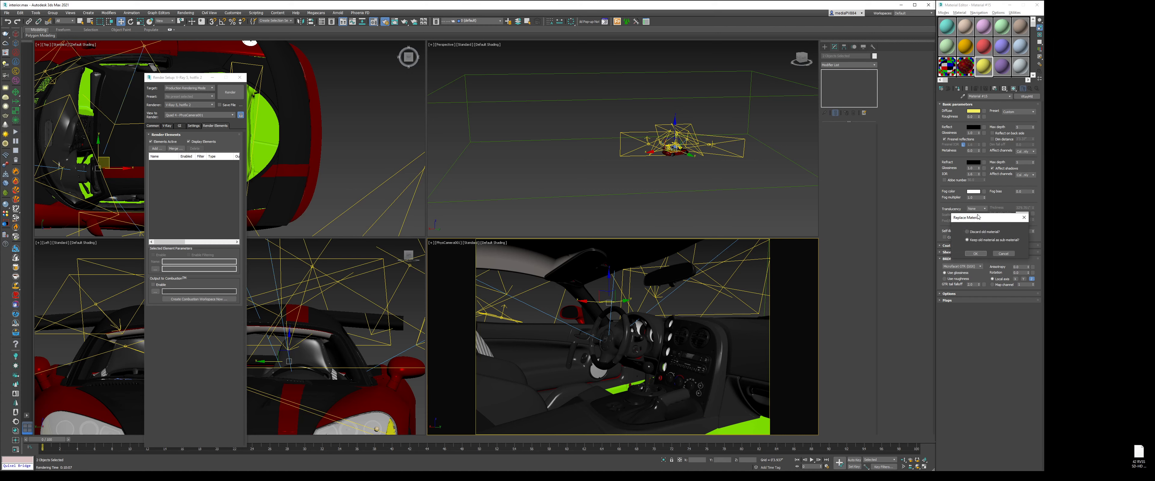
pyautogui.click(975, 253)
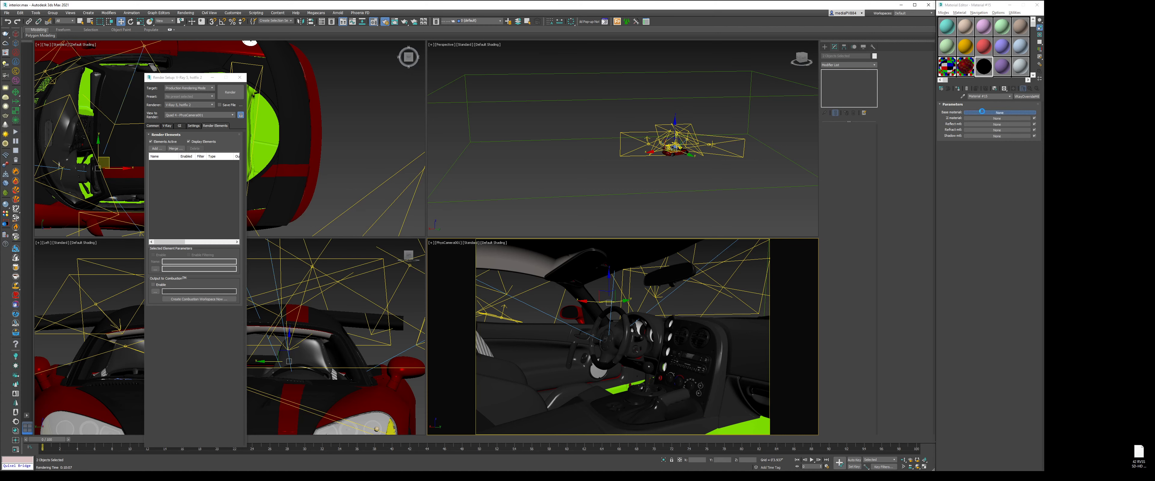
# - Assign a VRayMtl to both the base and GI slots of the override material, and open the GI material's name for editing
pyautogui.click(999, 112)
pyautogui.doubleClick(1076, 237)
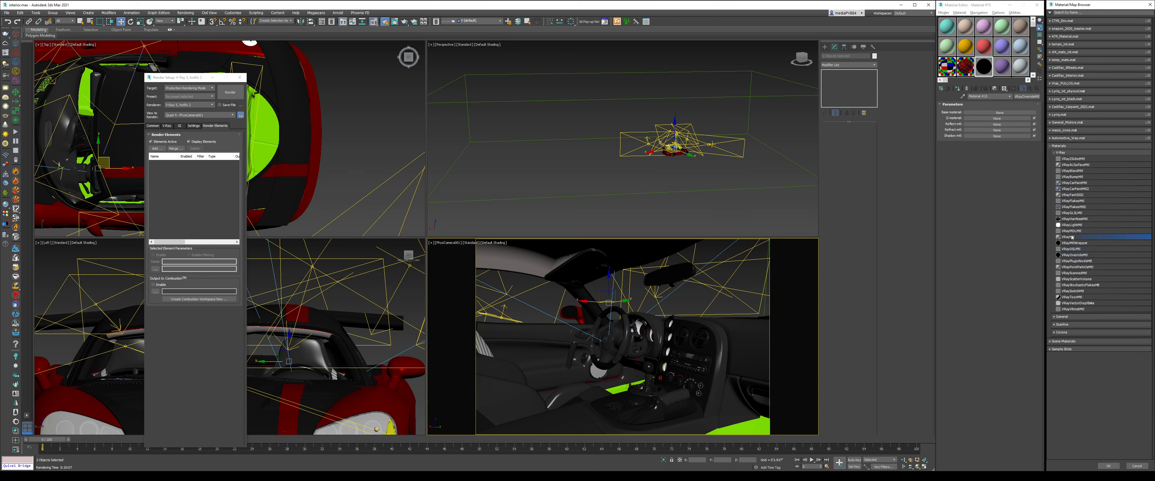
pyautogui.click(1030, 89)
pyautogui.click(997, 118)
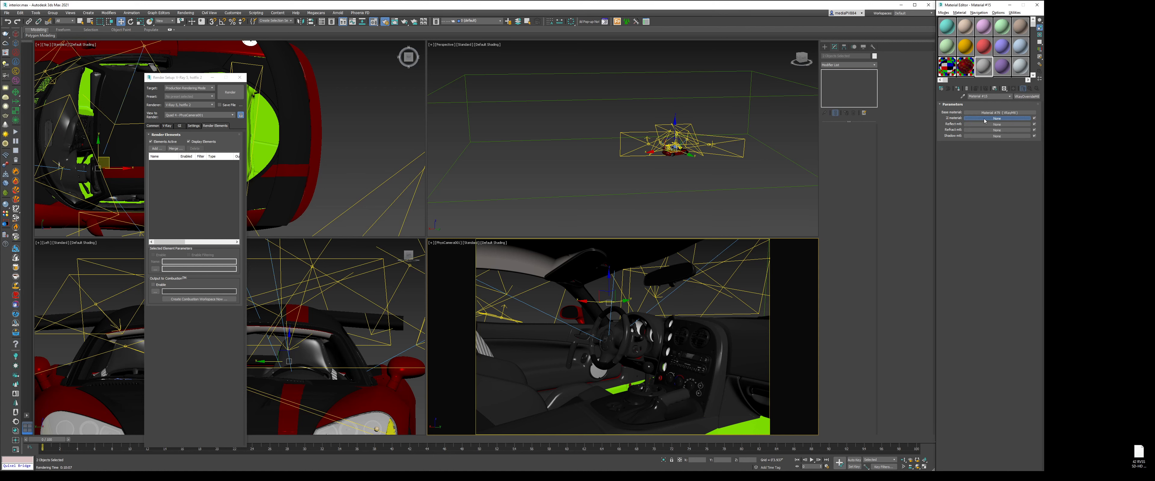
pyautogui.doubleClick(1072, 237)
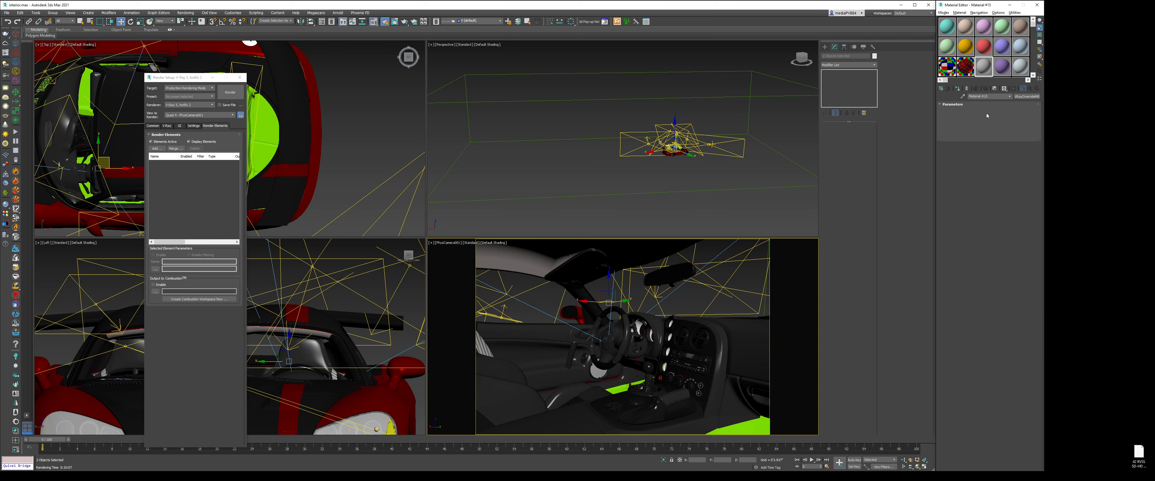
pyautogui.doubleClick(985, 96)
pyautogui.hotkey('ctrl', 'a')
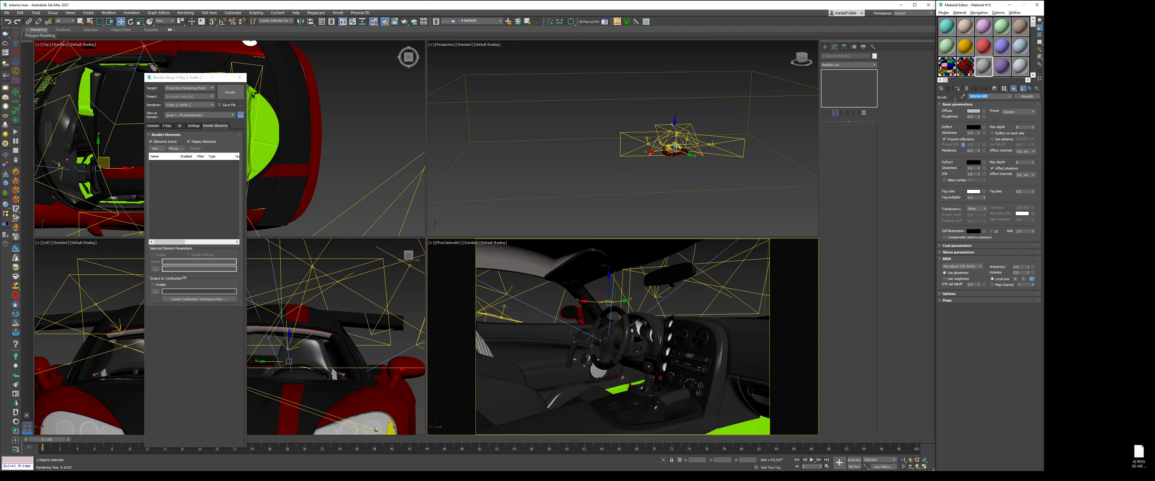
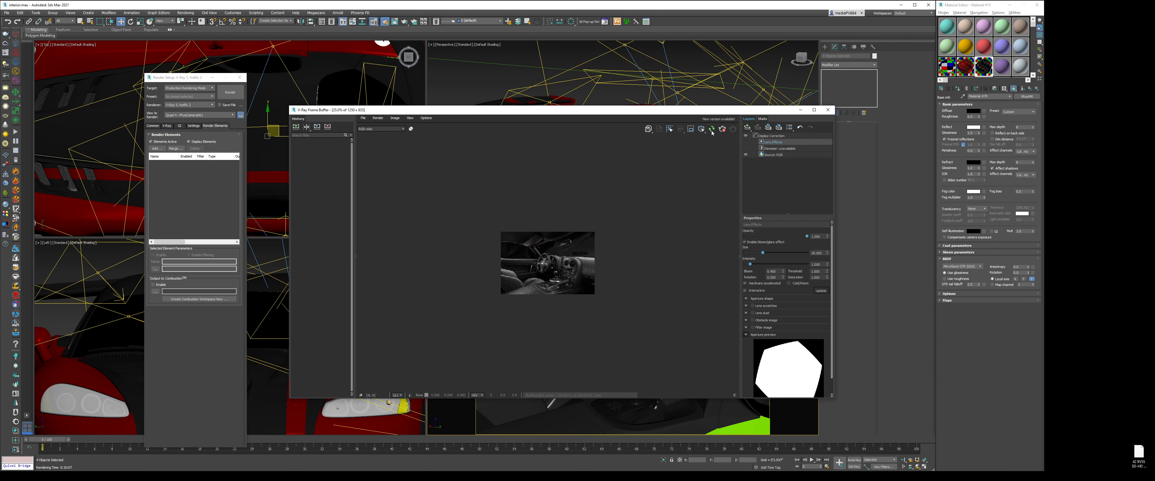
# - Inspect the test render at 100%, return to the parent override material and close the frame buffer
pyautogui.doubleClick(536, 249)
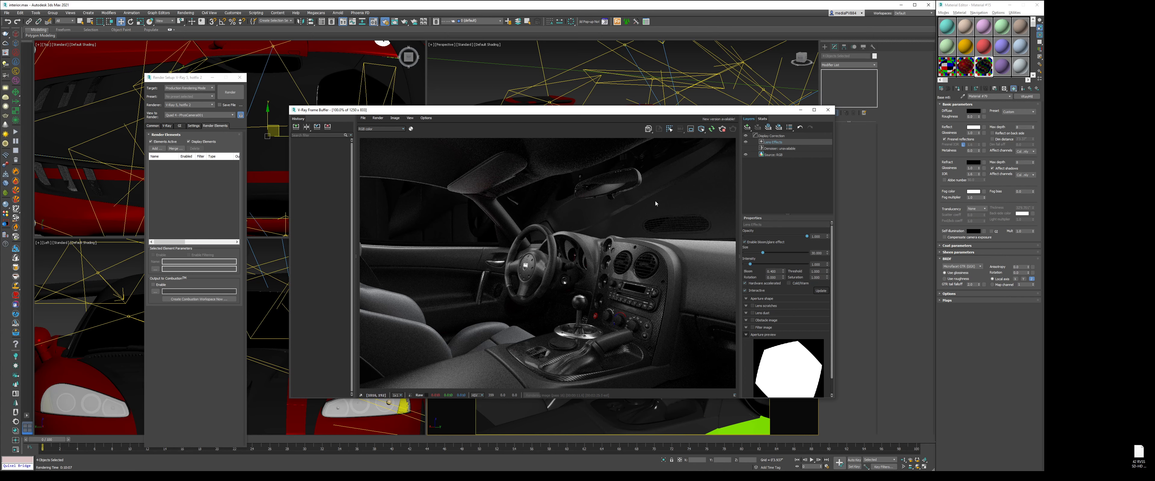
pyautogui.click(1032, 90)
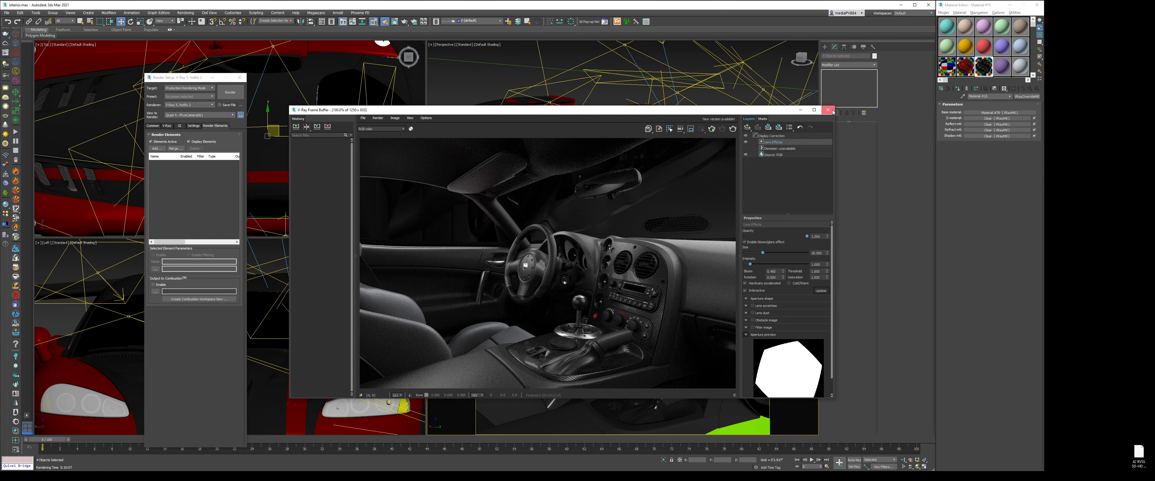
pyautogui.click(827, 110)
# - Set the V-Ray image sampler's render mask to Selected and render the selected objects
pyautogui.click(193, 126)
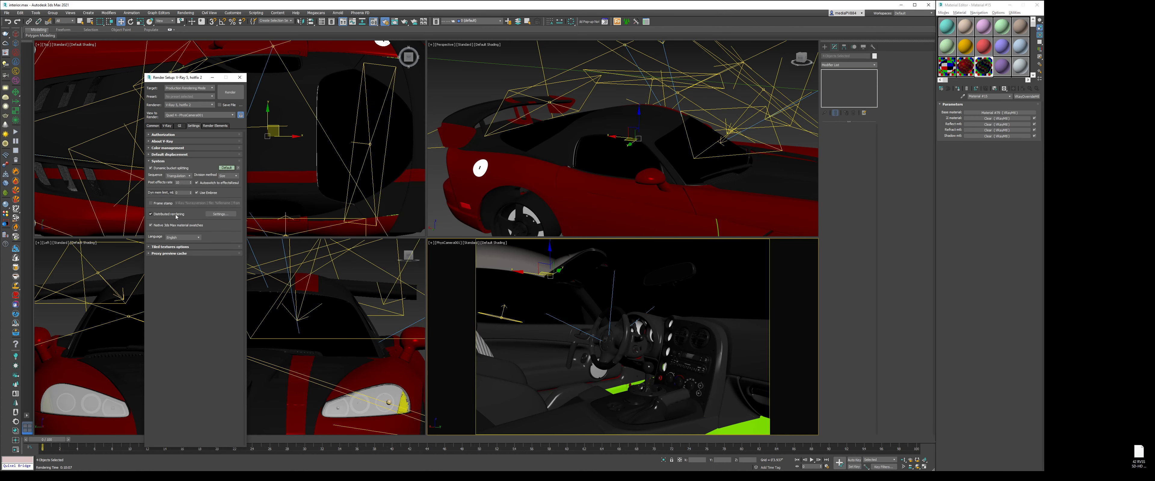
pyautogui.click(168, 126)
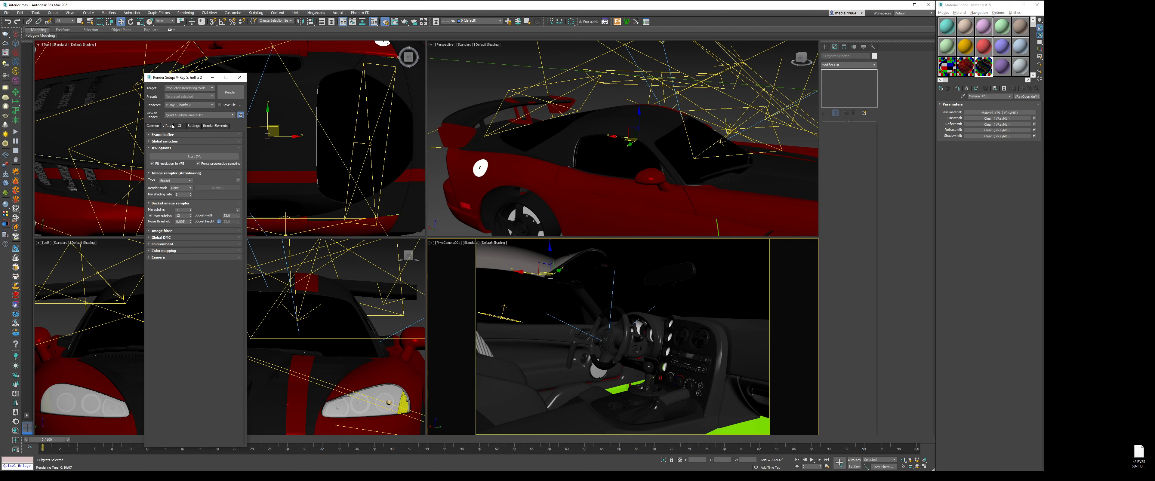
pyautogui.click(188, 190)
pyautogui.click(180, 198)
pyautogui.rightClick(612, 271)
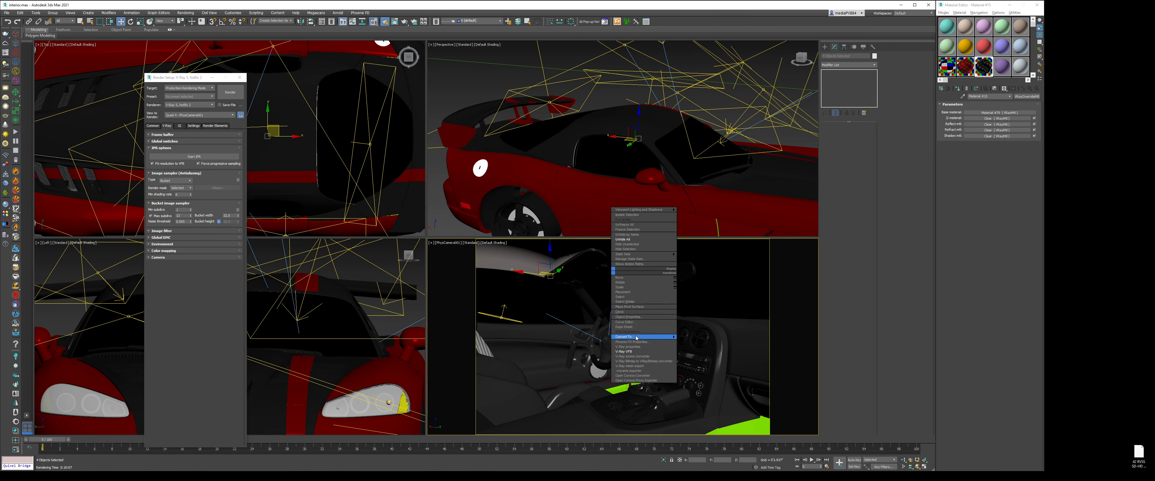
pyautogui.click(634, 352)
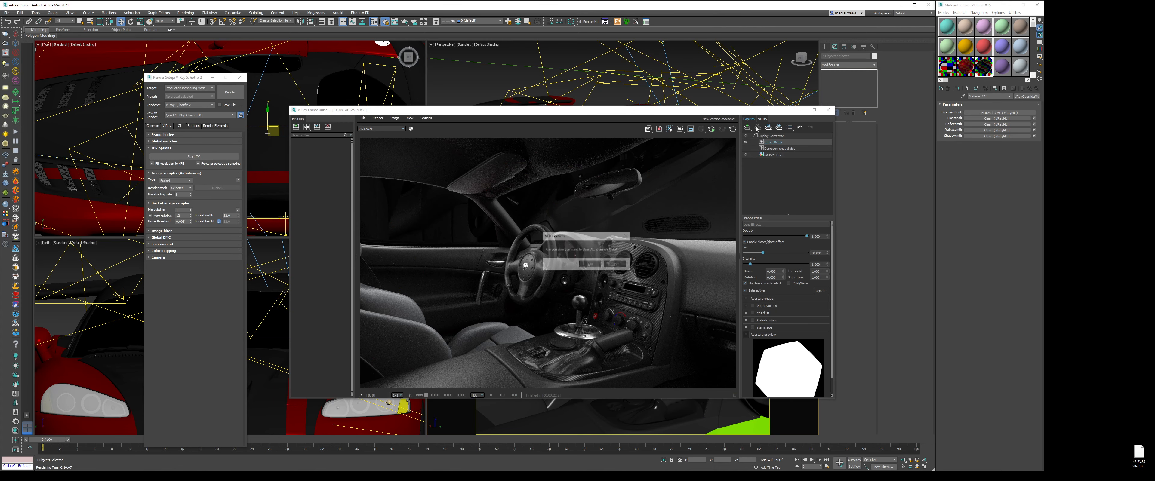
pyautogui.click(828, 110)
pyautogui.hotkey('shift', 'q')
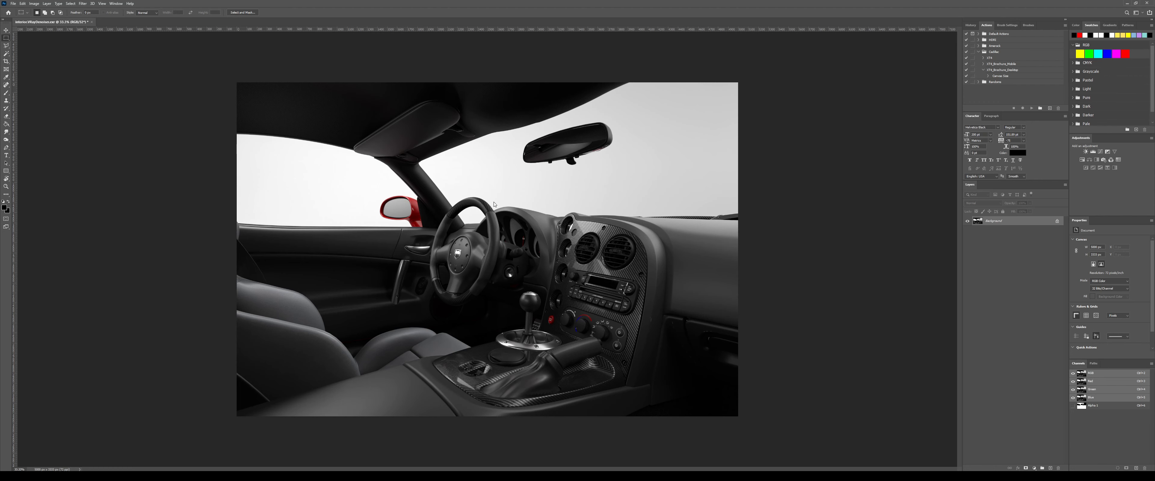
# - In Photoshop, reduce the layered interior render to a lower bit depth without merging its layers
pyautogui.press('Return')
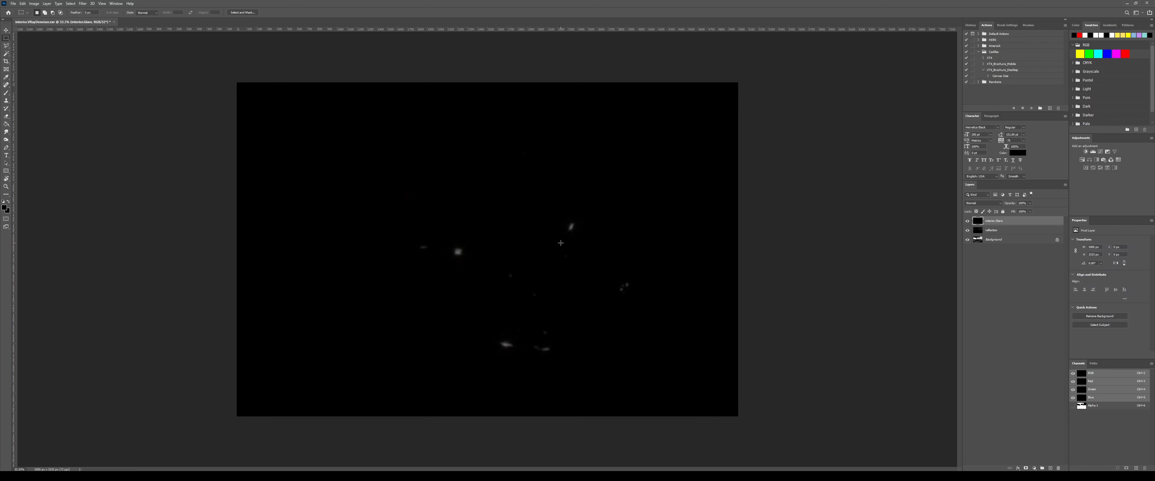
pyautogui.click(36, 6)
pyautogui.moveTo(45, 11)
pyautogui.click(108, 59)
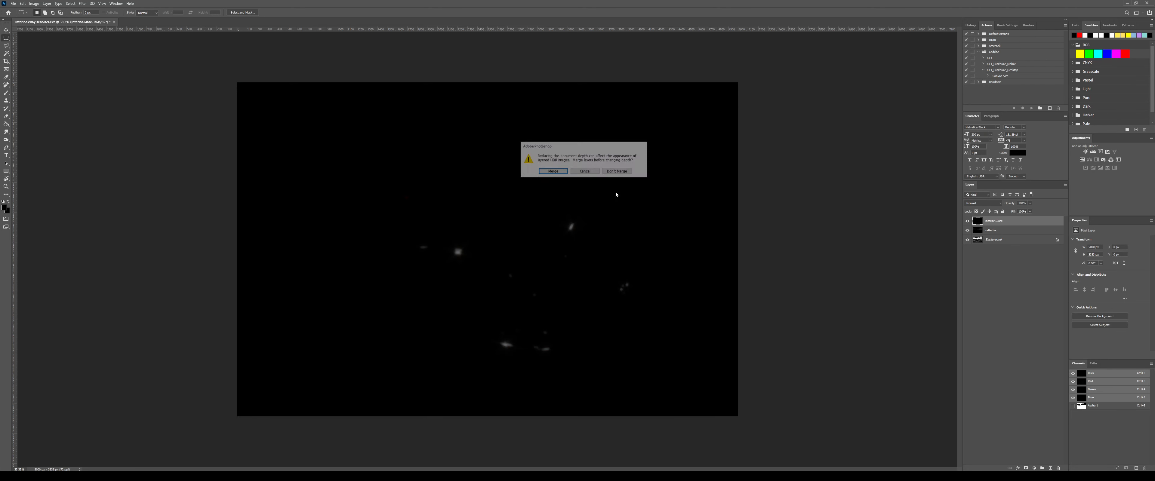
pyautogui.click(616, 171)
# - Give the top glare layer a lightening blend mode and set the reflection layer beneath it to Screen
pyautogui.click(983, 203)
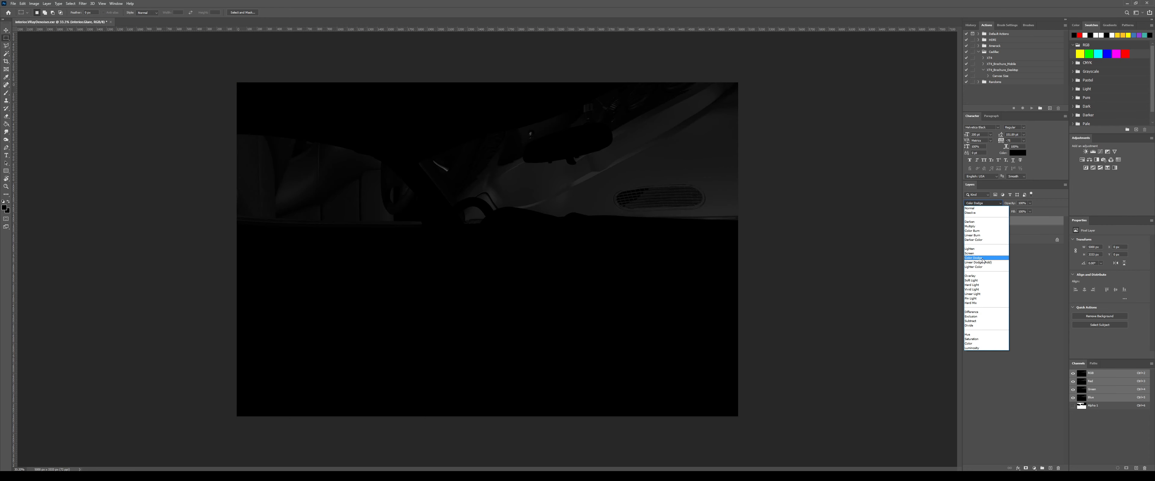
pyautogui.click(982, 258)
pyautogui.click(1031, 230)
pyautogui.click(983, 203)
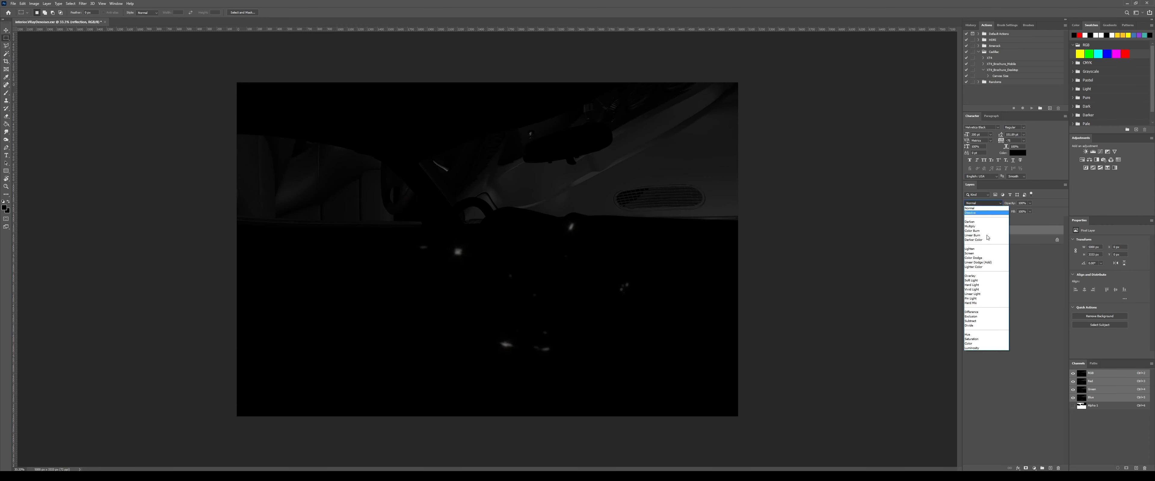
pyautogui.click(972, 253)
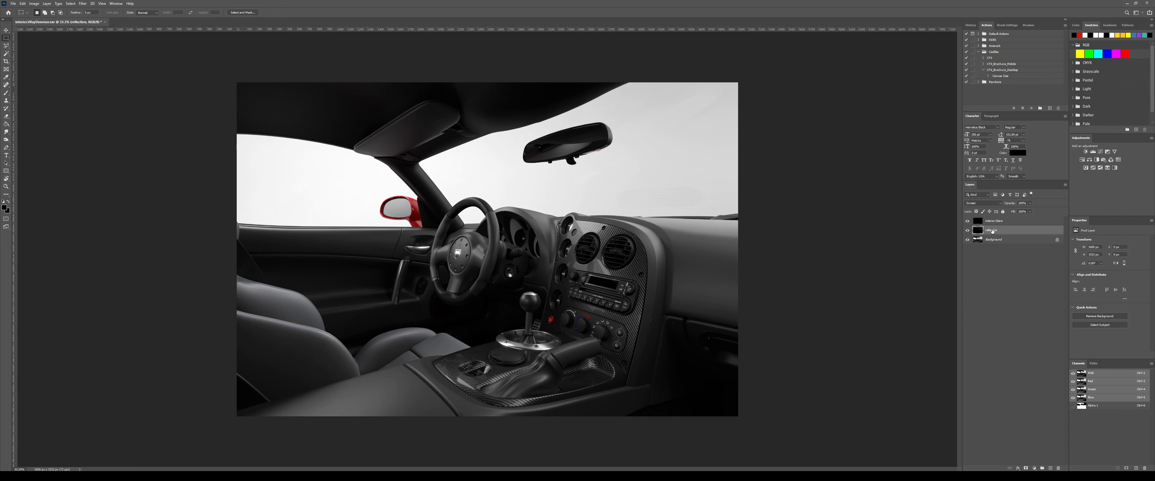
# - Duplicate the Screen-blended reflection layer eight times to strengthen the reflections on the windows
pyautogui.hotkey('ctrl', 'j')
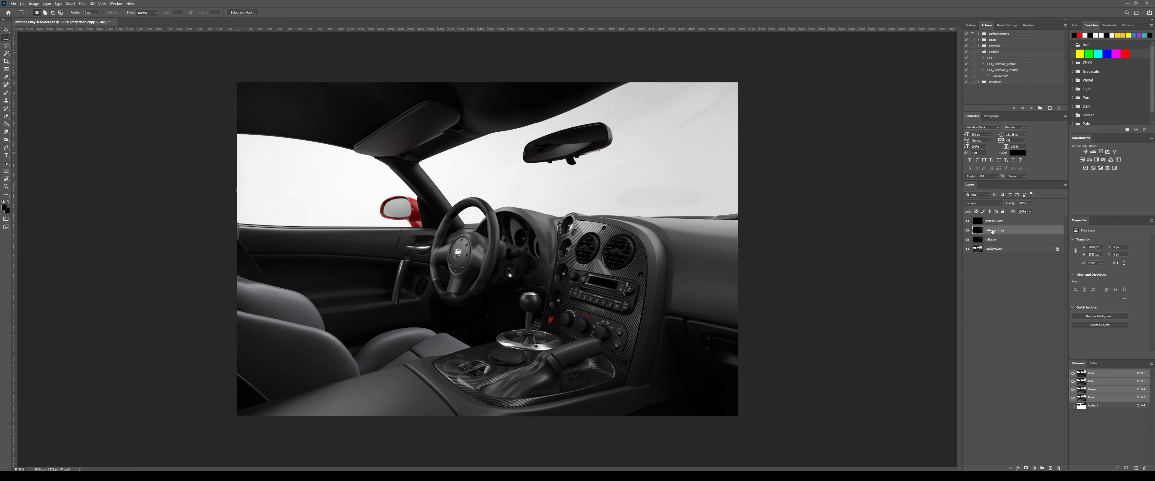
pyautogui.hotkey('ctrl', 'j')
pyautogui.hotkey('ctrl', 'j')
pyautogui.hotkey('ctrl', 'j')
pyautogui.hotkey('ctrl', 'j')
pyautogui.hotkey('ctrl', 'j')
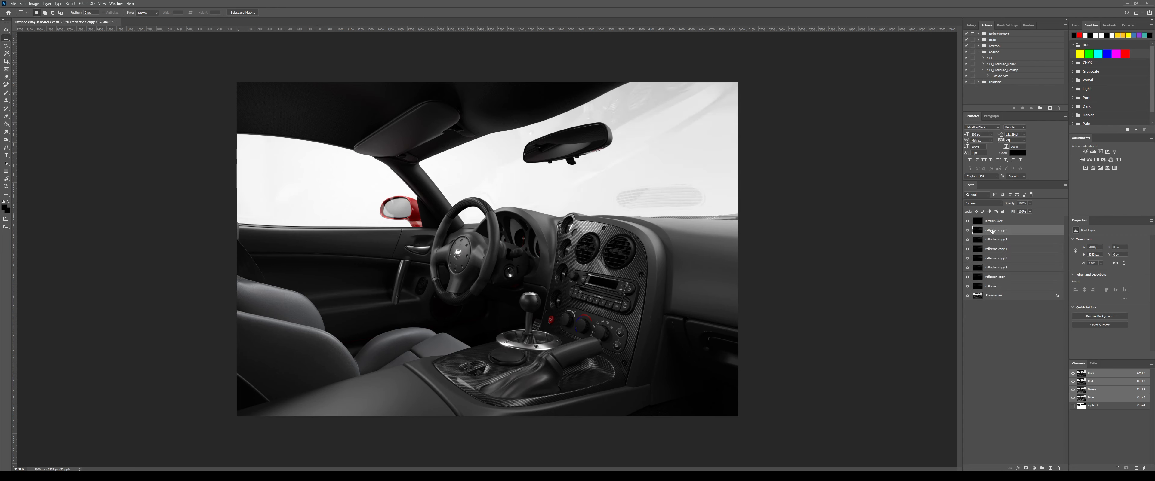
pyautogui.hotkey('ctrl', 'j')
pyautogui.hotkey('ctrl', 'j')
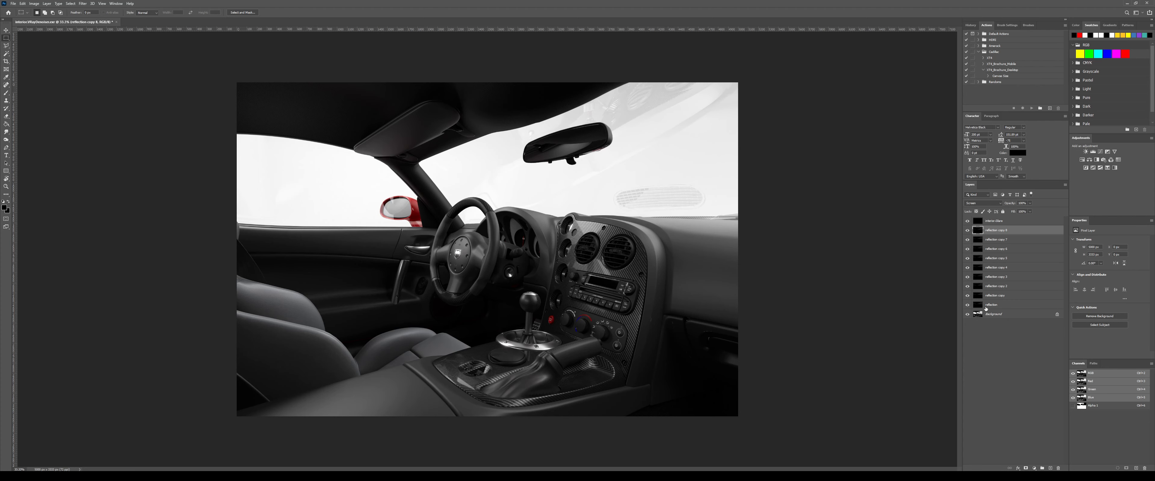
# - Merge all the reflection copies into one layer and set its blend mode to Screen
pyautogui.keyDown('shift'); pyautogui.click(997, 297); pyautogui.keyUp('shift')
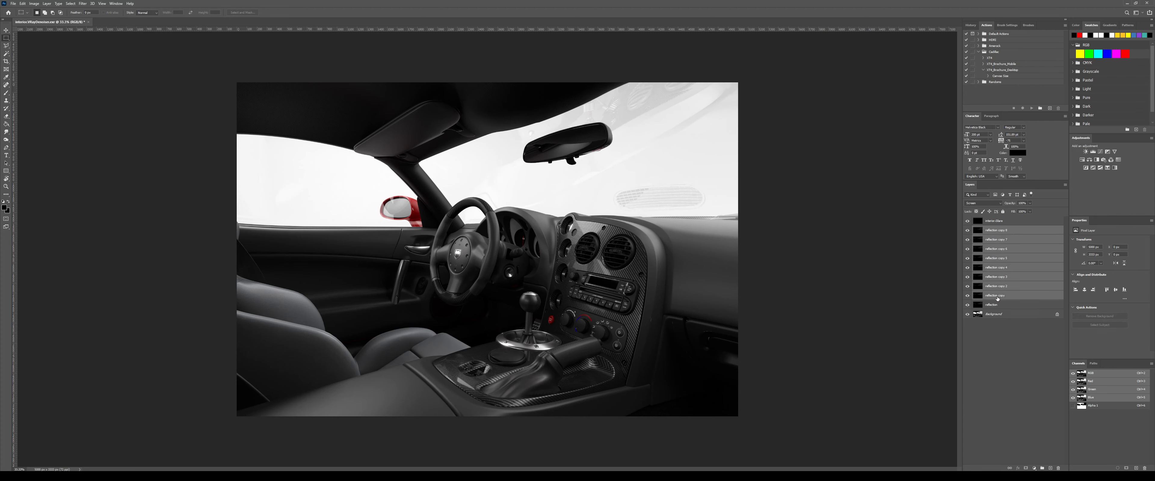
pyautogui.hotkey('ctrl', 'e')
pyautogui.click(980, 204)
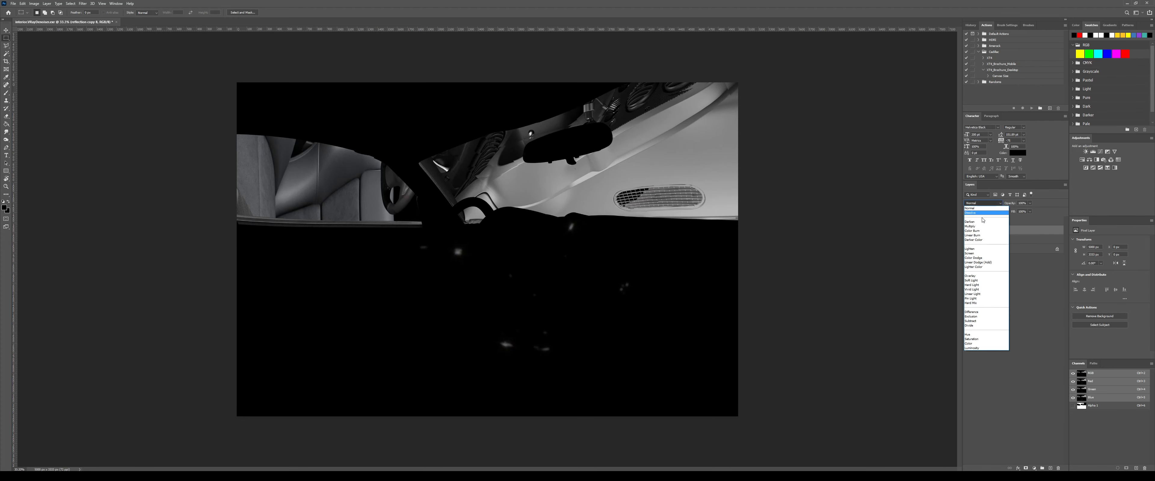
pyautogui.click(976, 244)
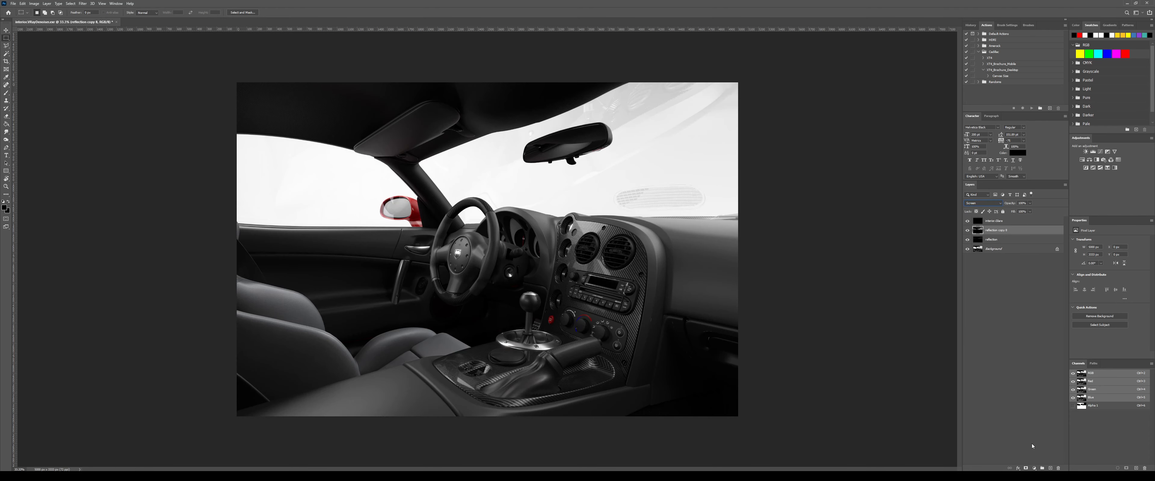
# - Add a black layer mask to the merged reflection layer and ready the Brush with white as foreground colour
pyautogui.keyDown('alt'); pyautogui.click(1025, 468); pyautogui.keyUp('alt')
pyautogui.press('b')
pyautogui.press('x')
pyautogui.press('x')
pyautogui.press('x')
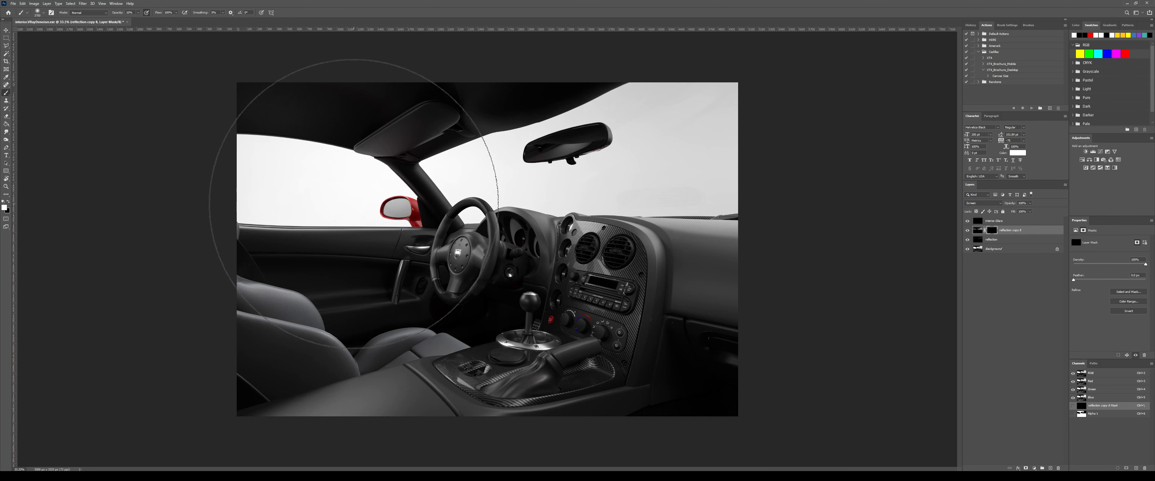
# - Paint parts of the window reflections back on the mask with a smaller white brush at 20% opacity
pyautogui.press('[')
pyautogui.press('[')
pyautogui.press('[')
pyautogui.press('[')
pyautogui.press('[')
pyautogui.press('[')
pyautogui.press('[')
pyautogui.press('[')
pyautogui.press('[')
pyautogui.press('[')
pyautogui.press('[')
pyautogui.press('[')
pyautogui.press('[')
pyautogui.press('[')
pyautogui.press('[')
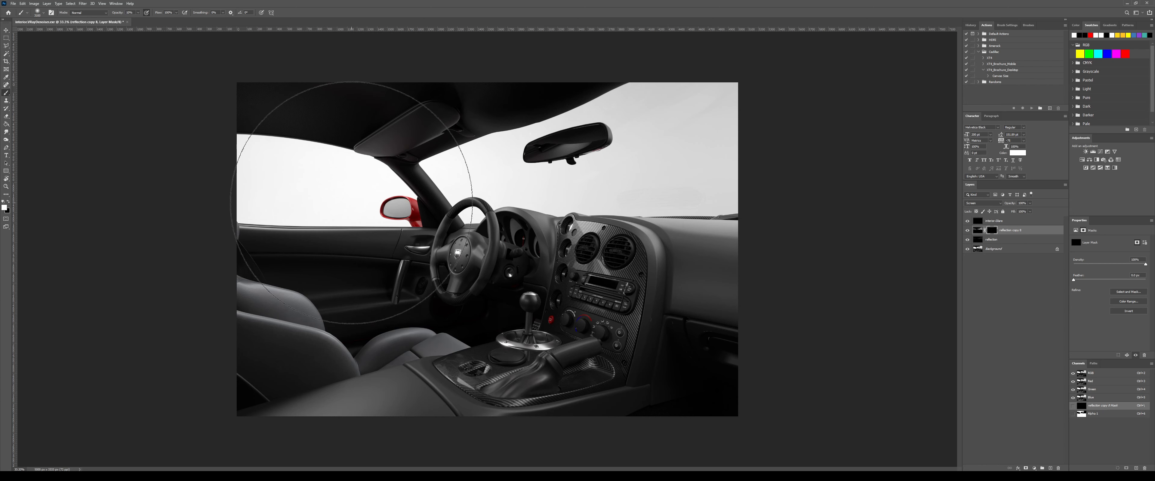
pyautogui.press('[')
pyautogui.press('[')
pyautogui.press('[')
pyautogui.press('[')
pyautogui.press('[')
pyautogui.press('[')
pyautogui.press('[')
pyautogui.press('[')
pyautogui.press('[')
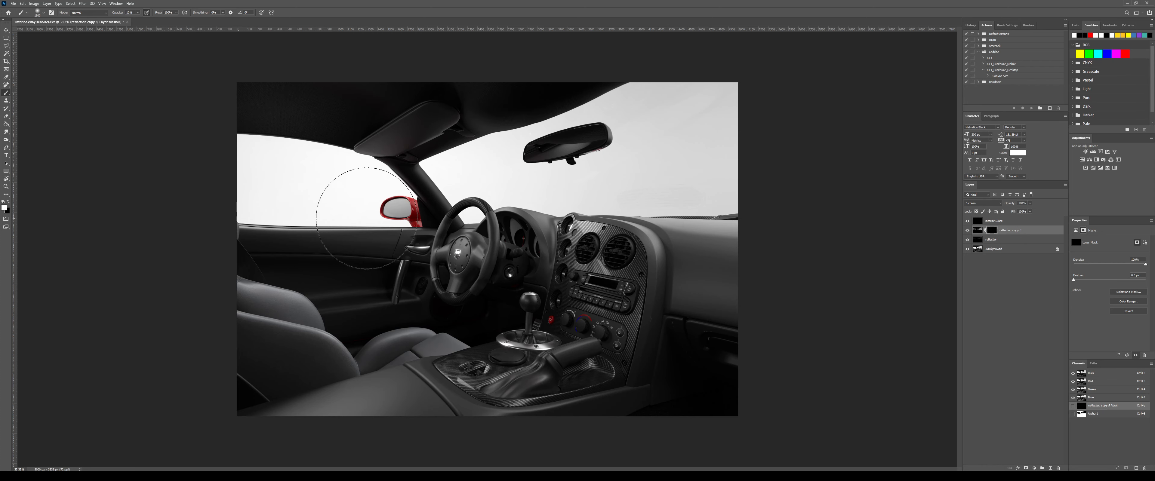
pyautogui.press('[')
pyautogui.press('[')
pyautogui.press('[')
pyautogui.press('2')
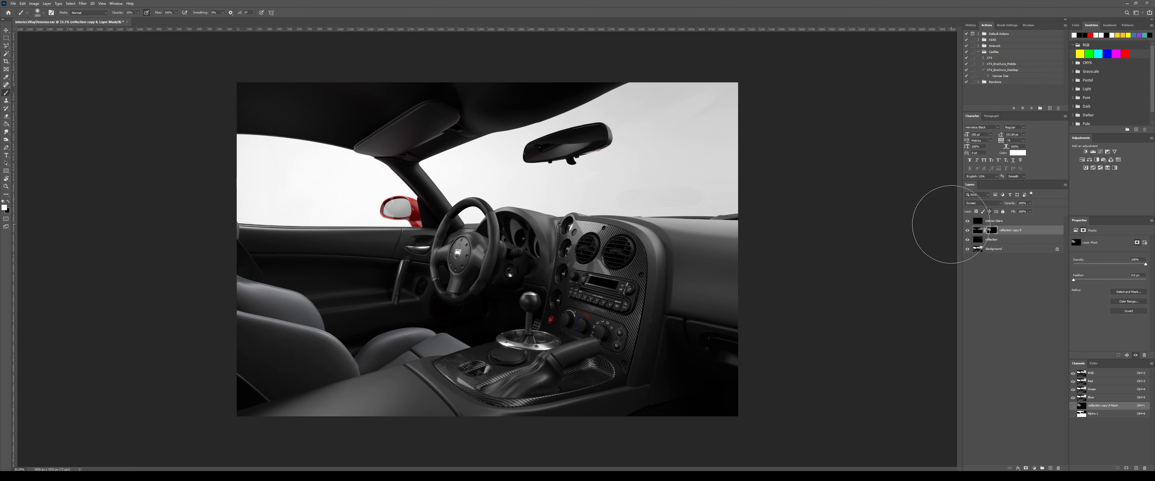
# - Copy the car from the Background to a new layer using the alpha channel, and add an empty layer beneath it
pyautogui.keyDown('ctrl'); pyautogui.click(1082, 416); pyautogui.keyUp('ctrl')
pyautogui.click(1002, 251)
pyautogui.hotkey('ctrl', 'j')
pyautogui.click(1001, 258)
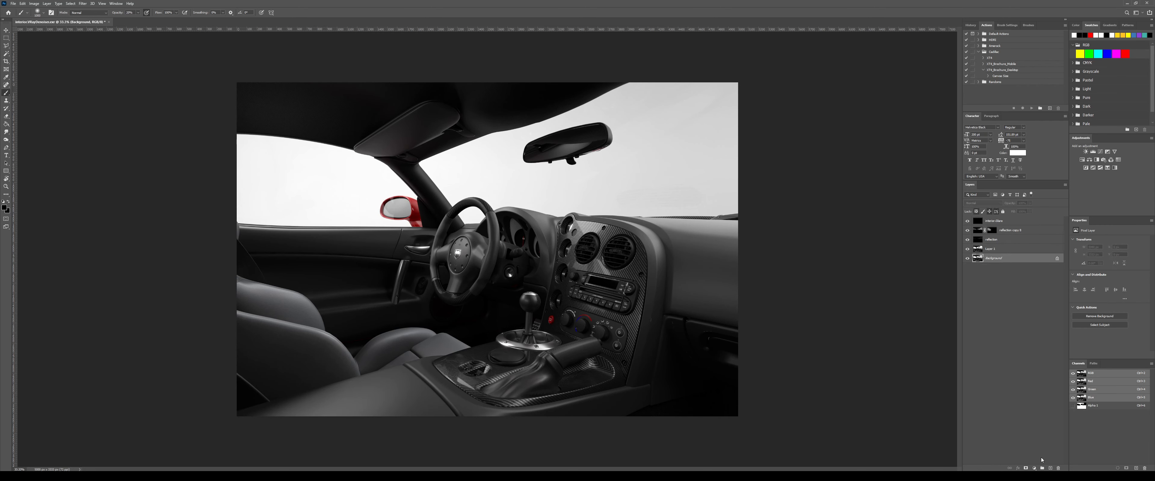
pyautogui.click(1050, 468)
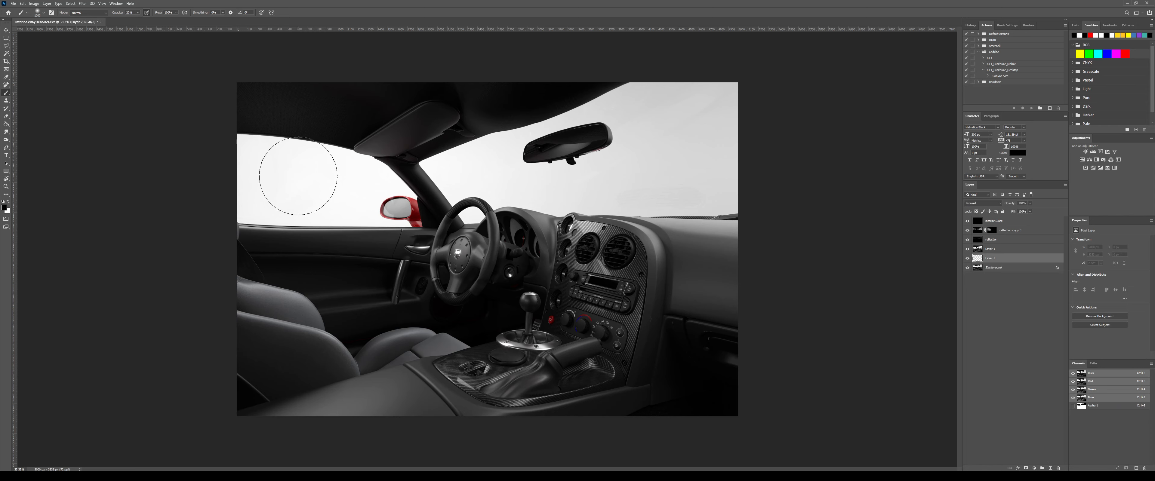
# - Darken the backdrop behind the windows with large black brush strokes at 10% opacity on the empty layer
pyautogui.press(']')
pyautogui.press(']')
pyautogui.press(']')
pyautogui.press(']')
pyautogui.press(']')
pyautogui.press(']')
pyautogui.press(']')
pyautogui.press(']')
pyautogui.press(']')
pyautogui.press(']')
pyautogui.press(']')
pyautogui.press(']')
pyautogui.press(']')
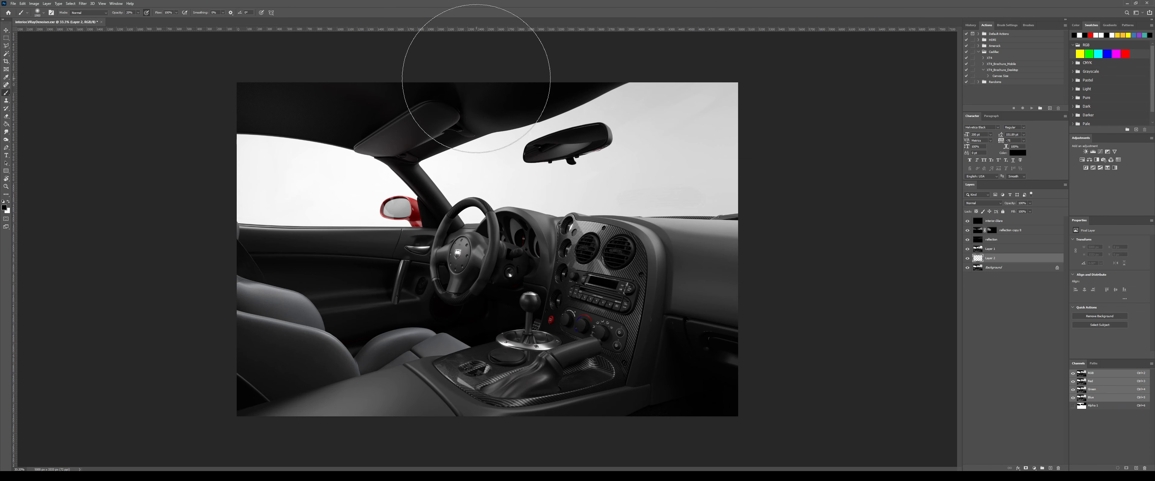
pyautogui.press(']')
pyautogui.press('1')
pyautogui.moveTo(695, 64)
pyautogui.mouseDown()
pyautogui.moveTo(366, 90)
pyautogui.moveTo(282, 123)
pyautogui.mouseUp()
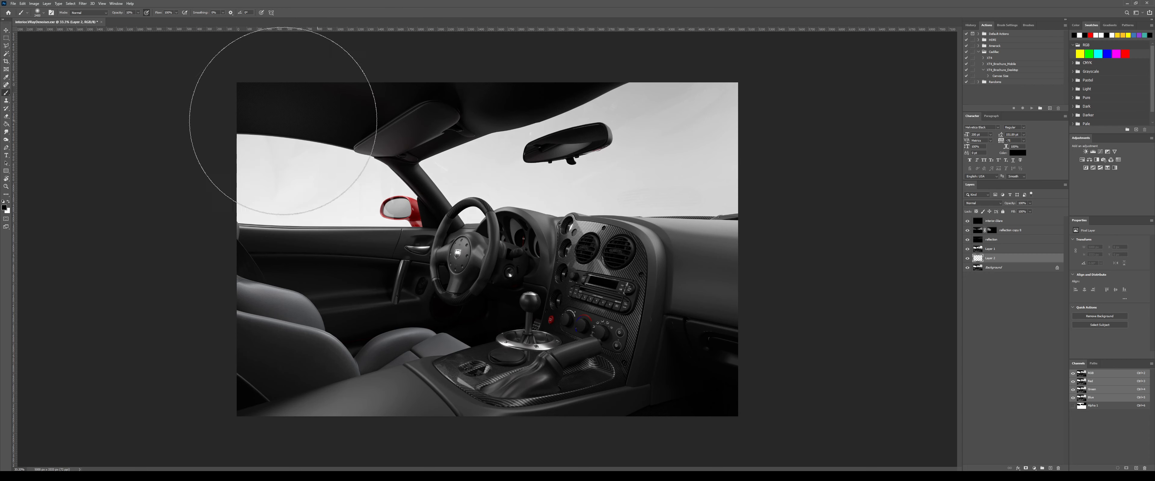
pyautogui.rightClick(383, 119)
pyautogui.moveTo(349, 147)
pyautogui.mouseDown()
pyautogui.moveTo(252, 134)
pyautogui.moveTo(383, 182)
pyautogui.moveTo(386, 160)
pyautogui.moveTo(711, 243)
pyautogui.mouseUp()
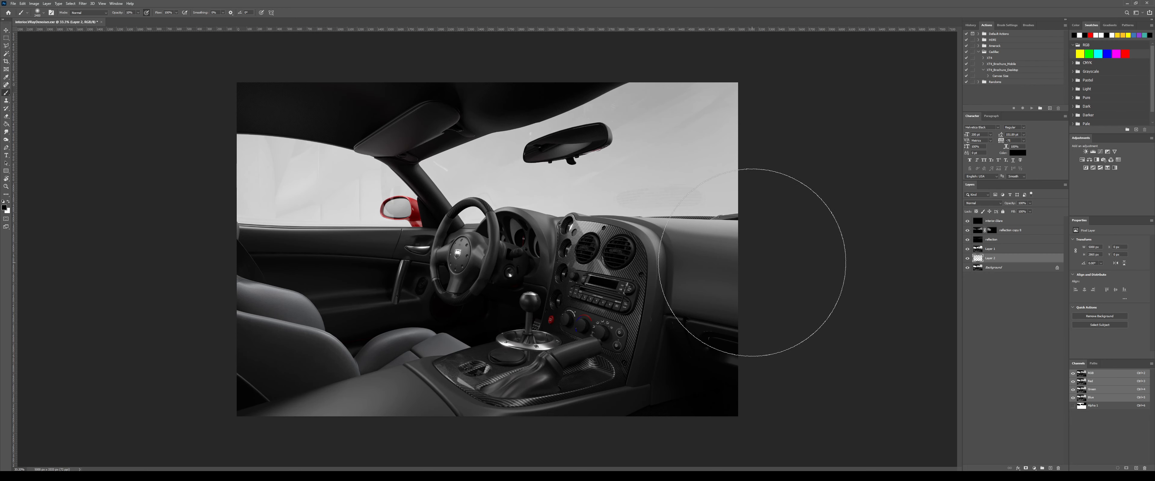
# - Brighten the backdrop around the steering wheel and dashboard with soft white brush strokes at 5% opacity
pyautogui.press('x')
pyautogui.press('0')
pyautogui.press('5')
pyautogui.moveTo(492, 296)
pyautogui.mouseDown()
pyautogui.moveTo(645, 284)
pyautogui.moveTo(657, 266)
pyautogui.mouseUp()
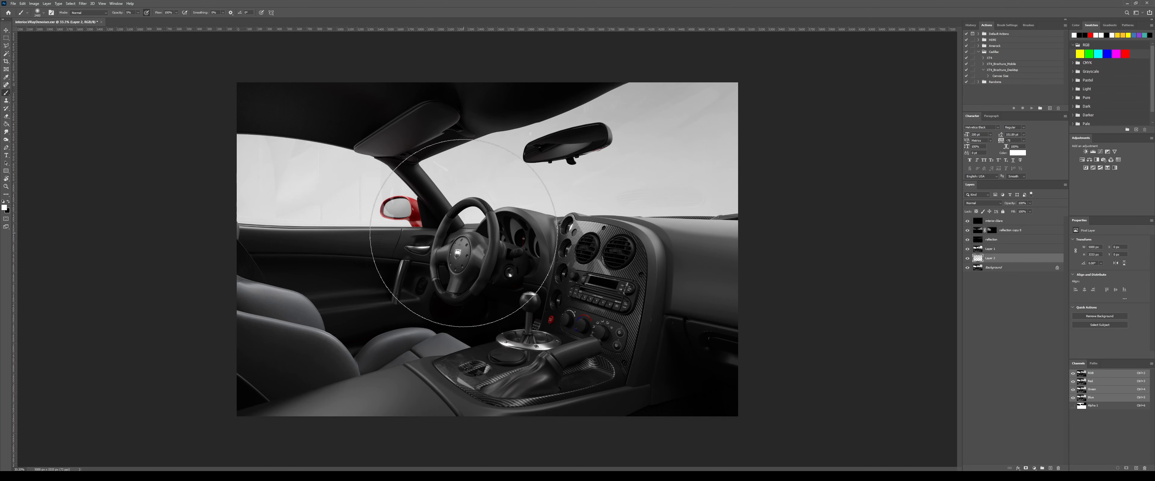
pyautogui.keyDown('alt'); pyautogui.scroll(-3, 686, 202); pyautogui.keyUp('alt')
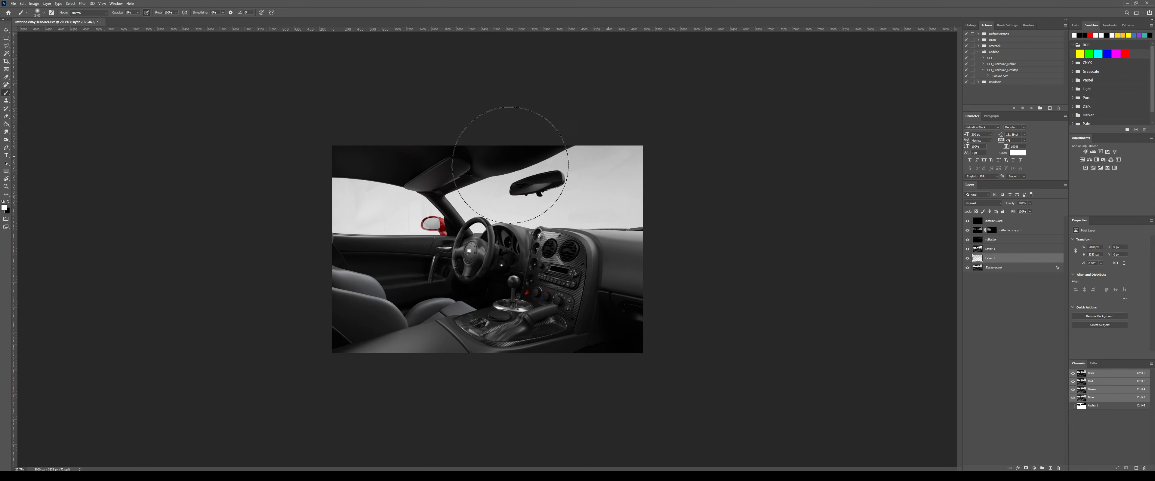
pyautogui.keyDown('alt'); pyautogui.scroll(3, 488, 250); pyautogui.keyUp('alt')
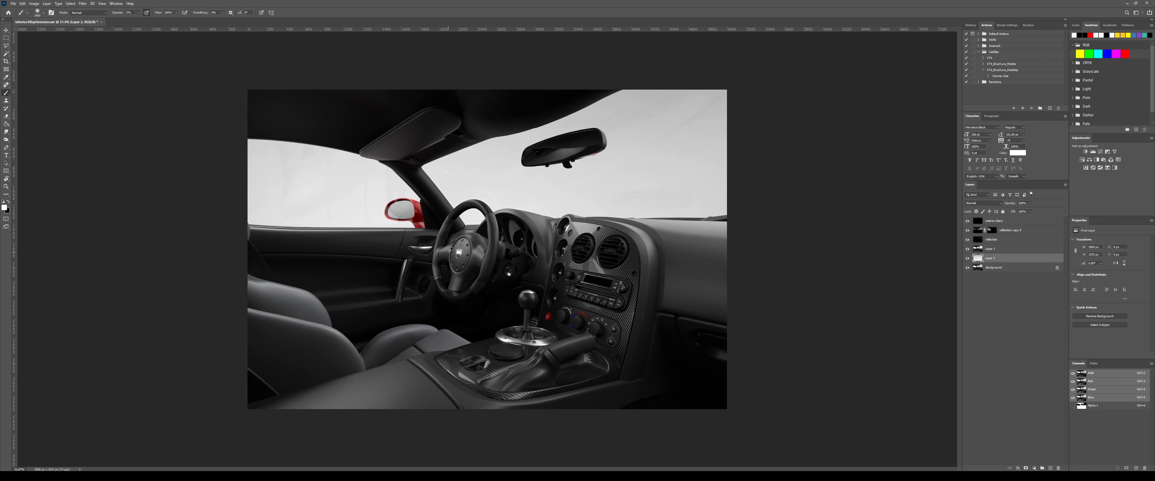
pyautogui.keyDown('alt'); pyautogui.scroll(-2, 487, 249); pyautogui.keyUp('alt')
# - Add another empty layer and lighten the lower window backdrop on it with a larger white brush at 20% opacity
pyautogui.press('0')
pyautogui.press(']')
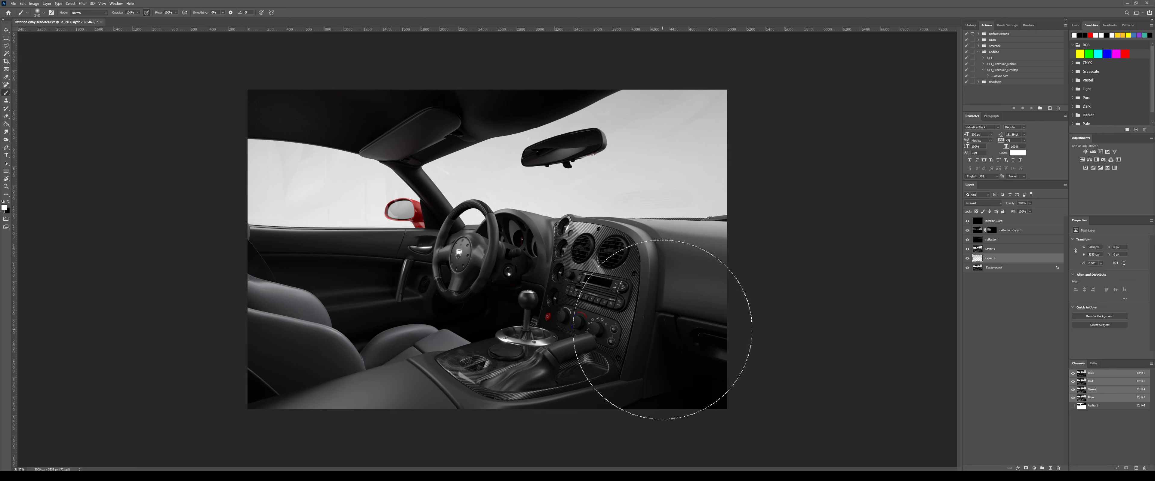
pyautogui.click(1049, 467)
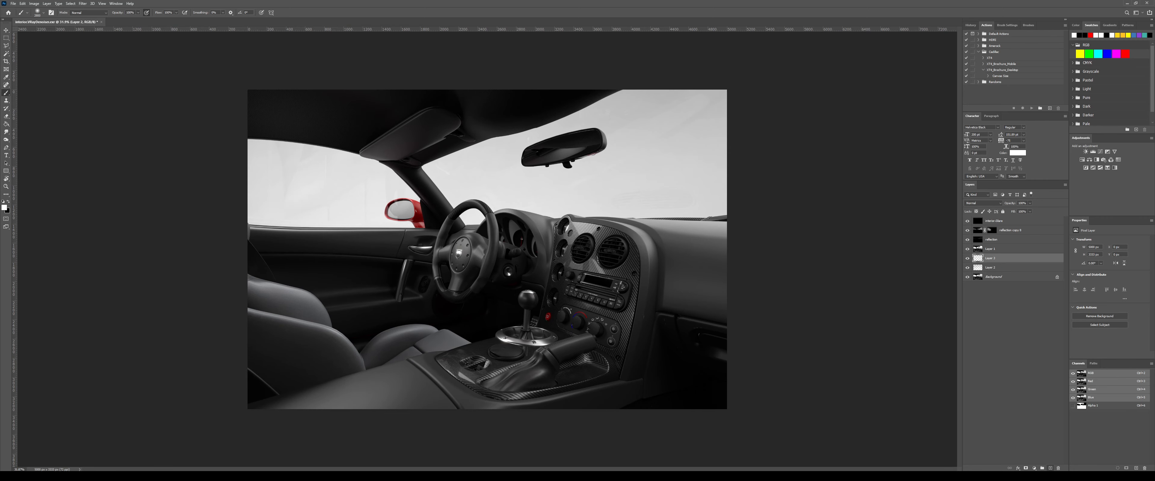
pyautogui.press(']')
pyautogui.press(']')
pyautogui.press(']')
pyautogui.press(']')
pyautogui.press(']')
pyautogui.keyDown('alt'); pyautogui.scroll(-2, 699, 313); pyautogui.keyUp('alt')
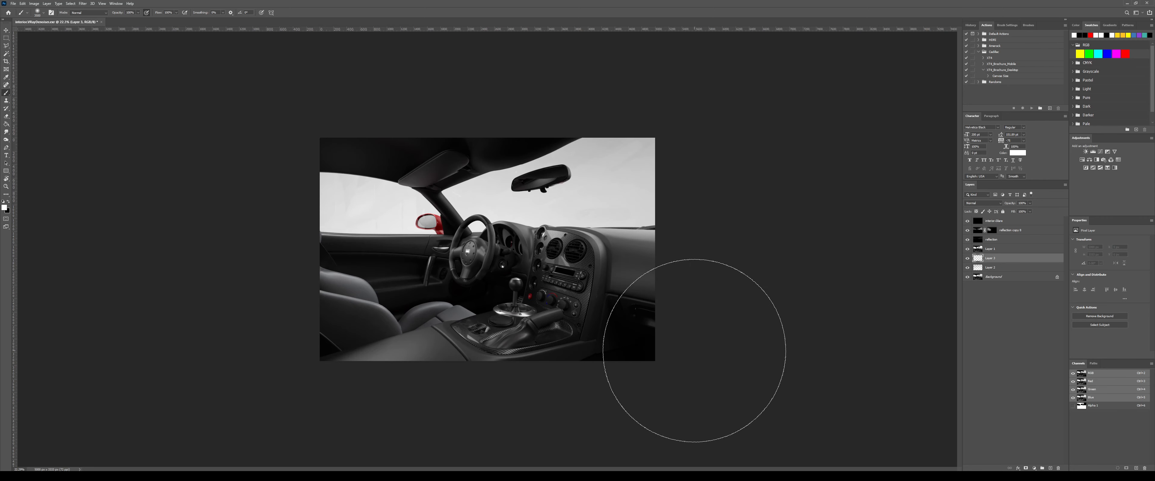
pyautogui.press('2')
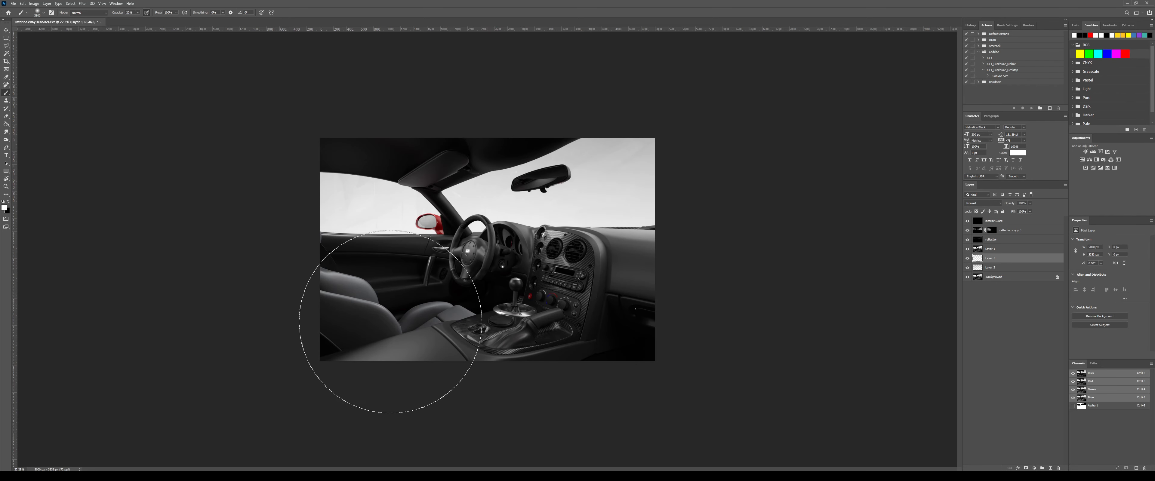
# - Stamp all visible layers into a new merged layer on top of the layer stack
pyautogui.press('m')
pyautogui.keyDown('alt'); pyautogui.scroll(2, 635, 293); pyautogui.keyUp('alt')
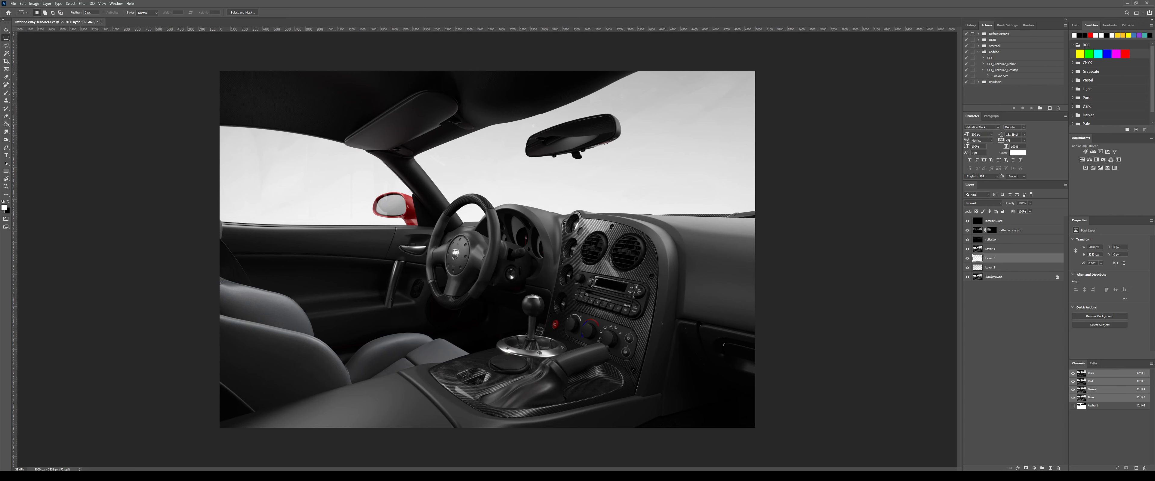
pyautogui.click(1013, 320)
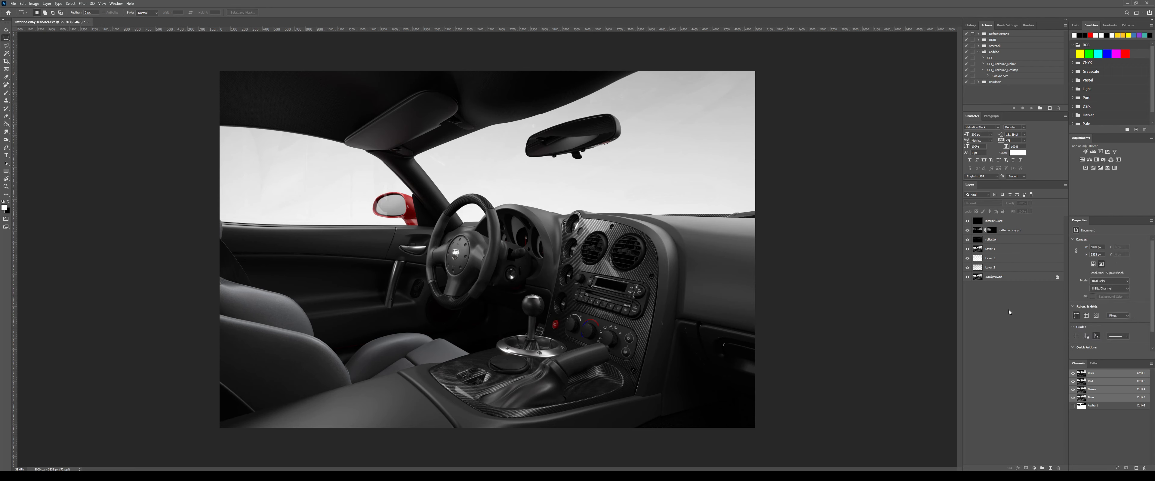
pyautogui.hotkey('ctrl', 'shift', 'alt', 'e')
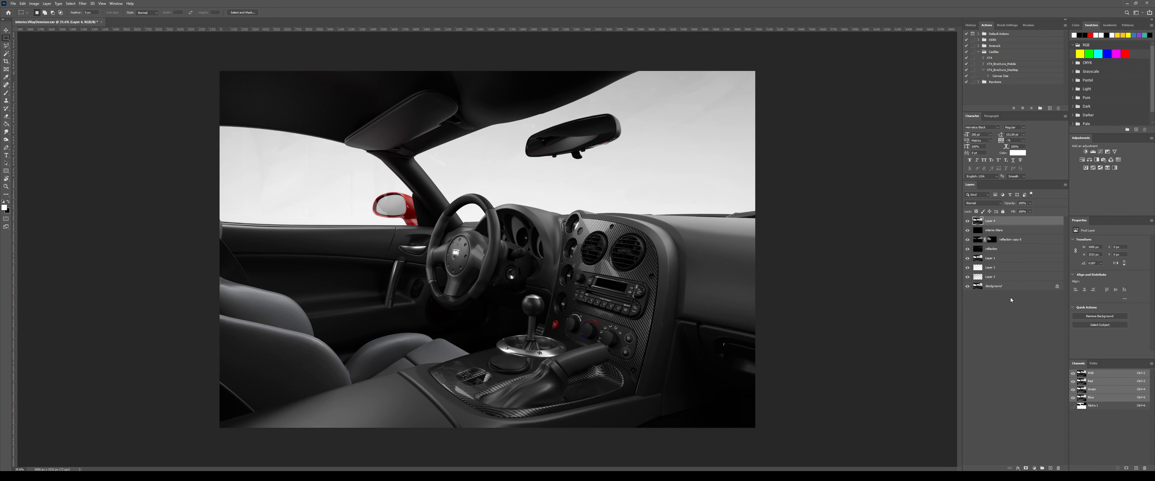
# - Duplicate the merged layer and filter the copy in Camera Raw with strongly reduced Clarity, raised Highlights and slightly raised Contrast
pyautogui.hotkey('ctrl', 'j')
pyautogui.click(83, 4)
pyautogui.click(96, 40)
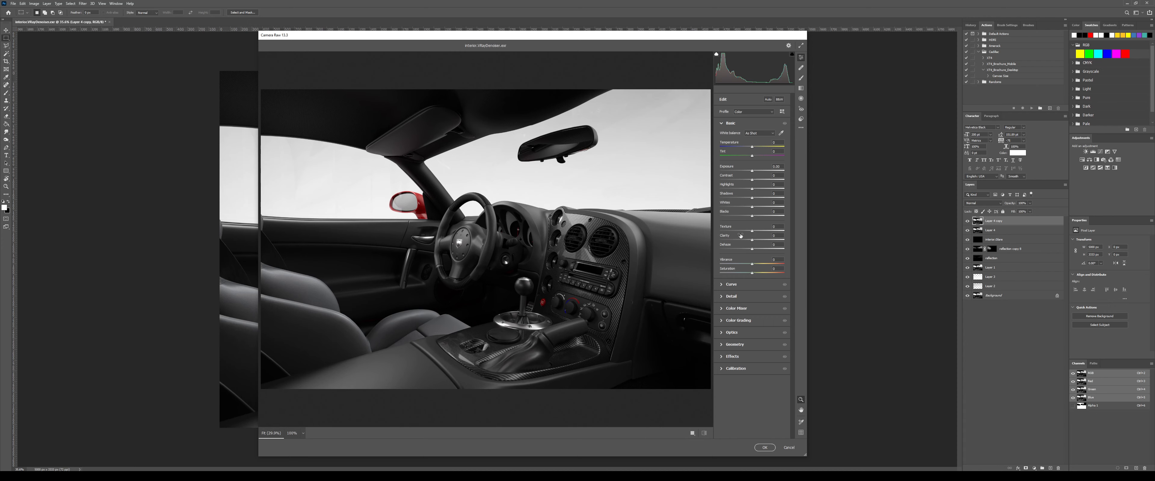
pyautogui.moveTo(749, 240); pyautogui.dragTo(722, 241)
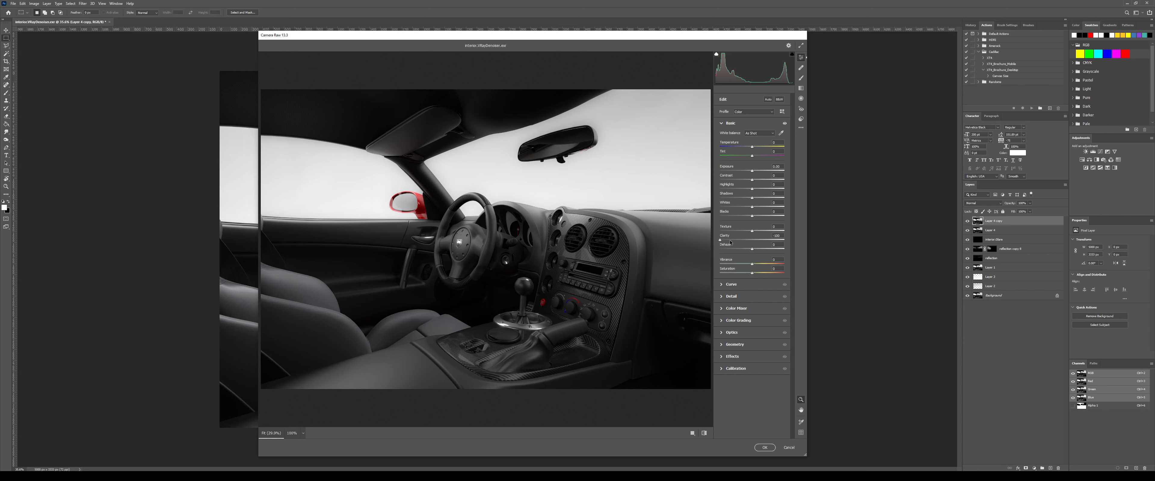
pyautogui.moveTo(758, 191); pyautogui.dragTo(770, 191)
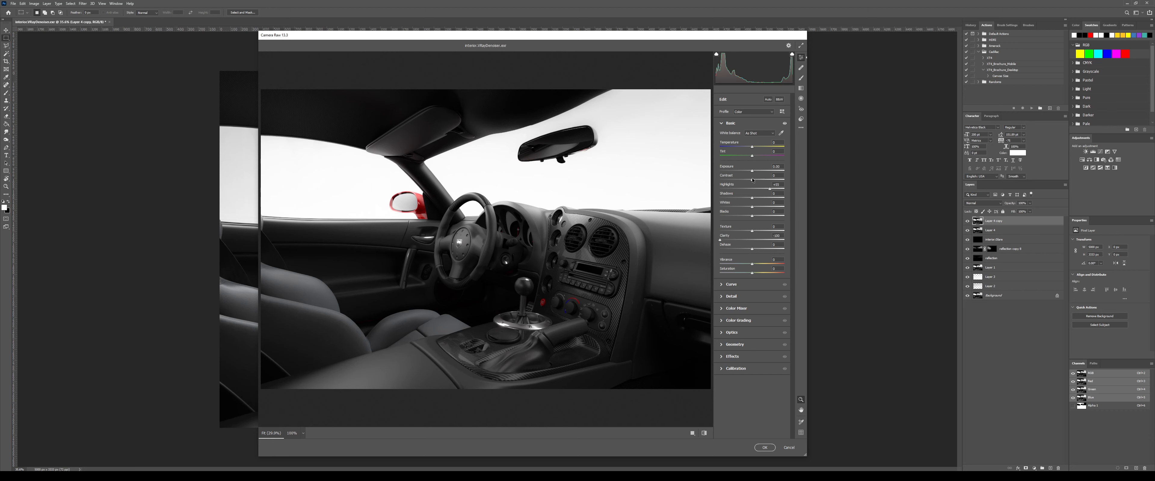
pyautogui.moveTo(752, 180); pyautogui.dragTo(760, 182)
pyautogui.click(765, 447)
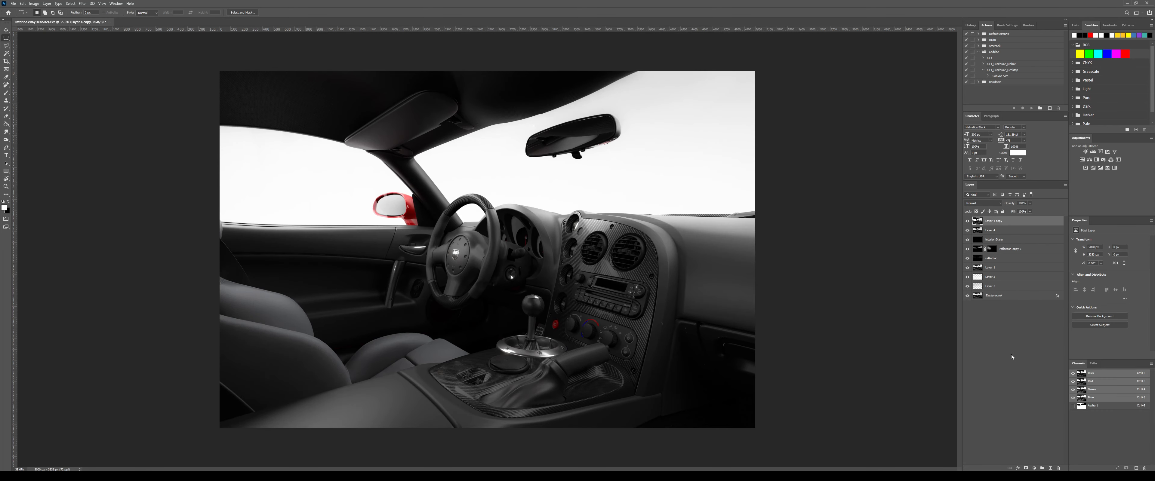
# - Hide the filtered copy with a black layer mask and reveal it over the windshield with a smaller white brush at 100% opacity
pyautogui.keyDown('alt'); pyautogui.click(1025, 467); pyautogui.keyUp('alt')
pyautogui.press('b')
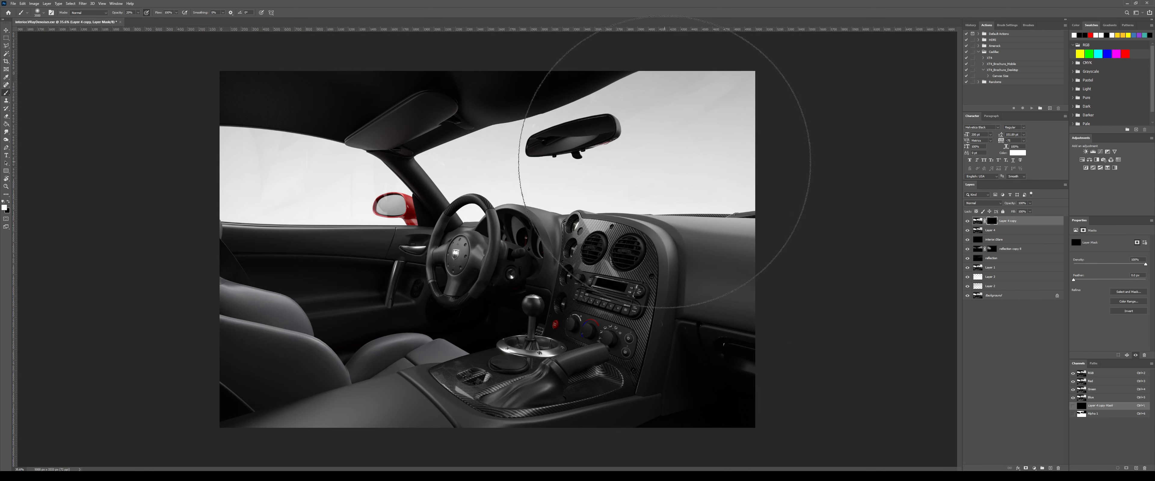
pyautogui.press('[')
pyautogui.press('[')
pyautogui.press('[')
pyautogui.press('[')
pyautogui.press('[')
pyautogui.press('[')
pyautogui.press('[')
pyautogui.press('[')
pyautogui.press('[')
pyautogui.press('[')
pyautogui.press('[')
pyautogui.press('[')
pyautogui.press('[')
pyautogui.press('[')
pyautogui.press('[')
pyautogui.press('0')
pyautogui.moveTo(711, 148)
pyautogui.mouseDown()
pyautogui.moveTo(693, 154)
pyautogui.moveTo(673, 121)
pyautogui.moveTo(448, 179)
pyautogui.mouseUp()
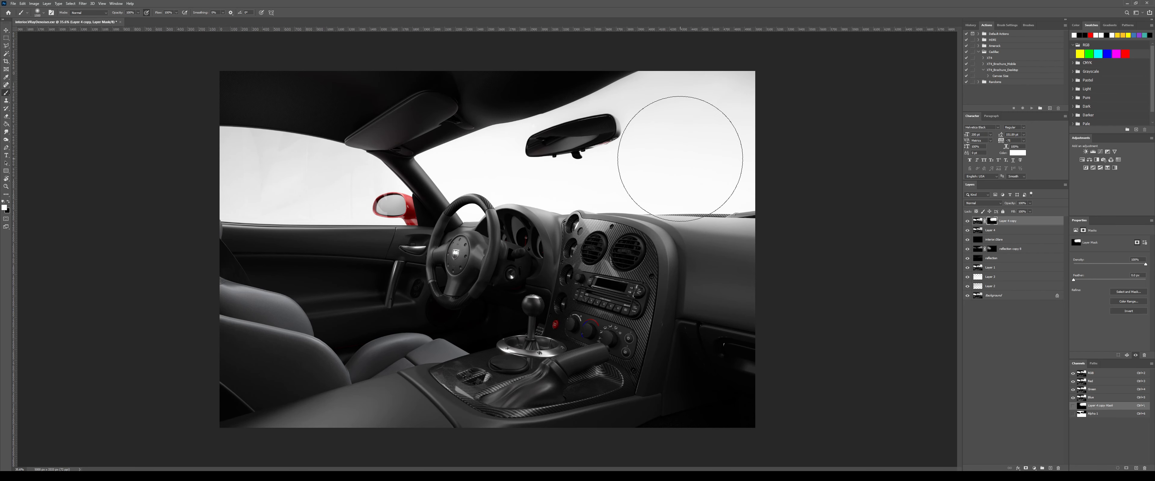
# - Reveal the filtered copy through its mask over the side window with a still smaller white brush
pyautogui.press('[')
pyautogui.press('[')
pyautogui.press('[')
pyautogui.press('[')
pyautogui.moveTo(340, 184)
pyautogui.mouseDown()
pyautogui.moveTo(282, 153)
pyautogui.moveTo(323, 196)
pyautogui.mouseUp()
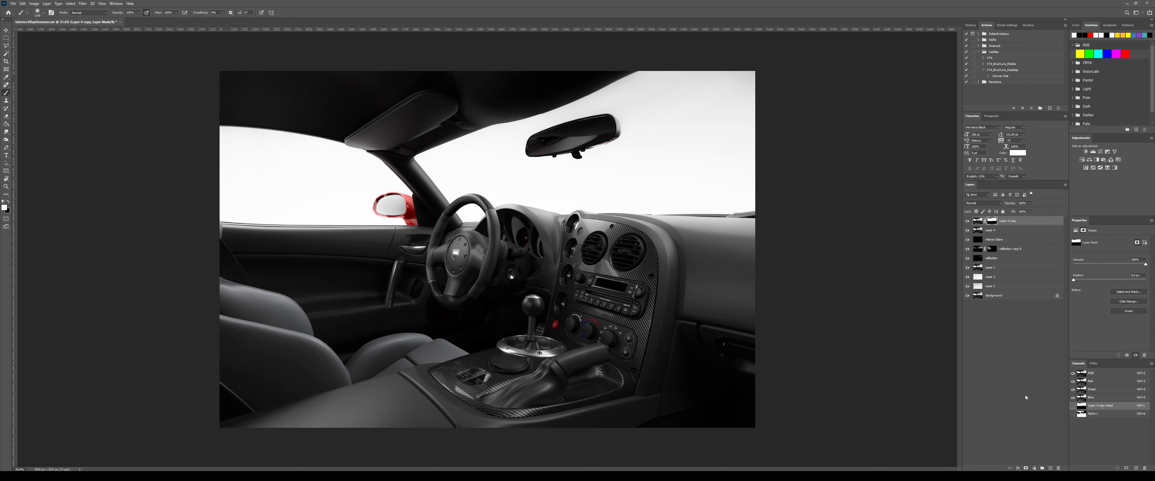
# - Set the masked copy's blend mode to Lighten and compare the image with and without that layer
pyautogui.click(967, 221)
pyautogui.click(967, 221)
pyautogui.click(967, 221)
pyautogui.click(967, 220)
pyautogui.click(980, 206)
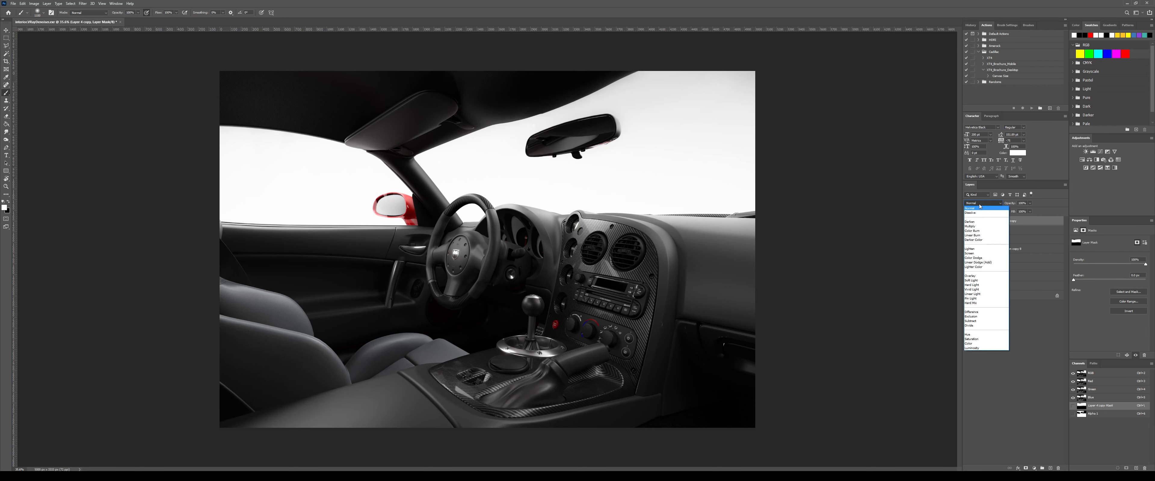
pyautogui.click(974, 253)
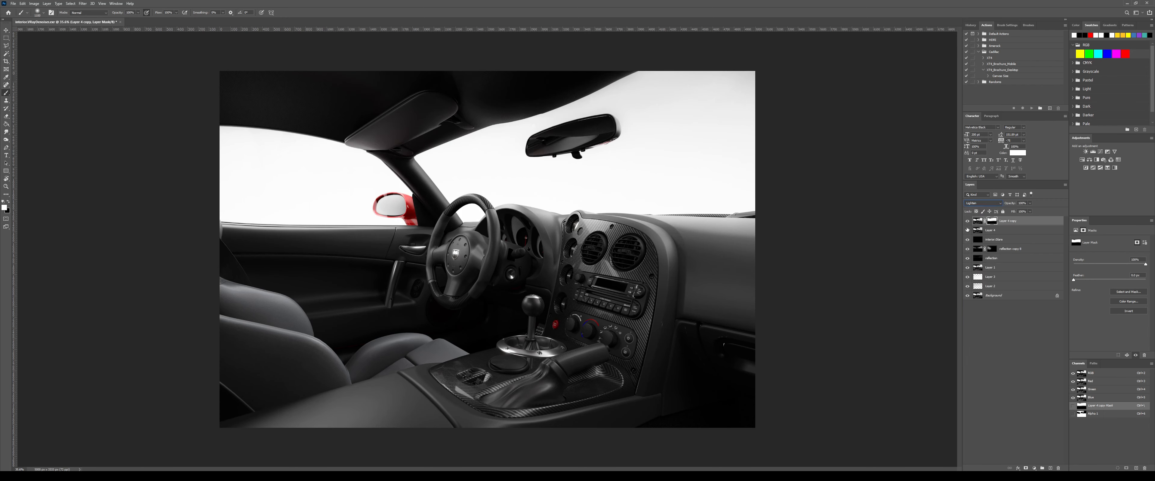
pyautogui.click(966, 220)
pyautogui.click(967, 221)
pyautogui.click(966, 221)
pyautogui.click(966, 221)
# - Try lightening the side window on a new empty layer with a smaller white brush at 10% opacity
pyautogui.click(1051, 468)
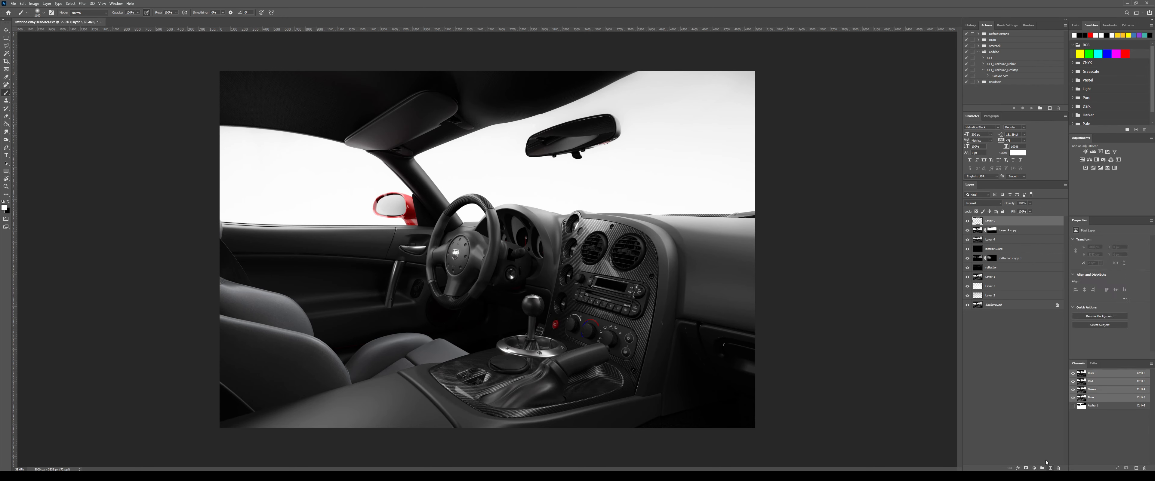
pyautogui.press('1')
pyautogui.press('[')
pyautogui.press('[')
pyautogui.press('[')
pyautogui.moveTo(352, 176); pyautogui.dragTo(218, 175)
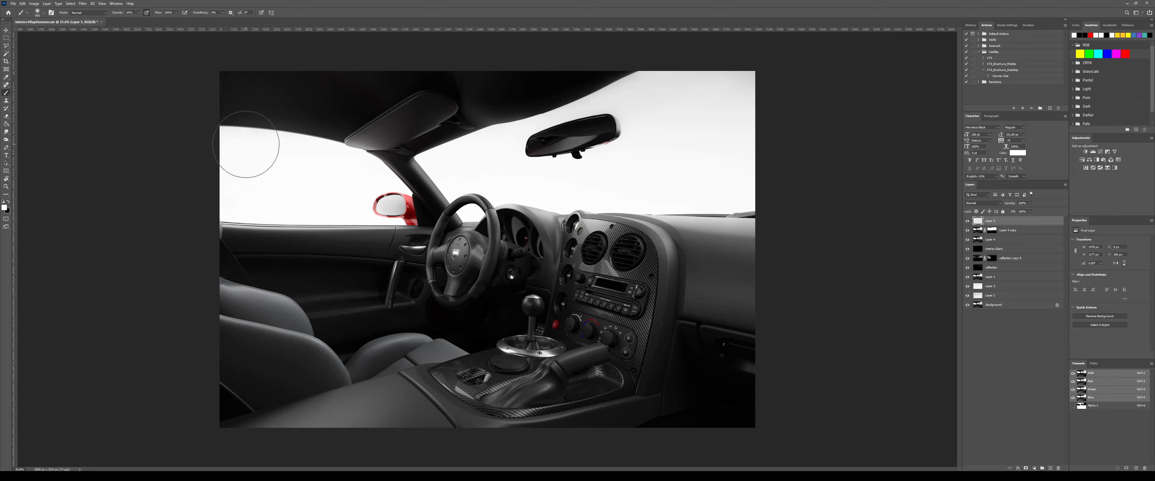
pyautogui.press('Delete')
pyautogui.press('m')
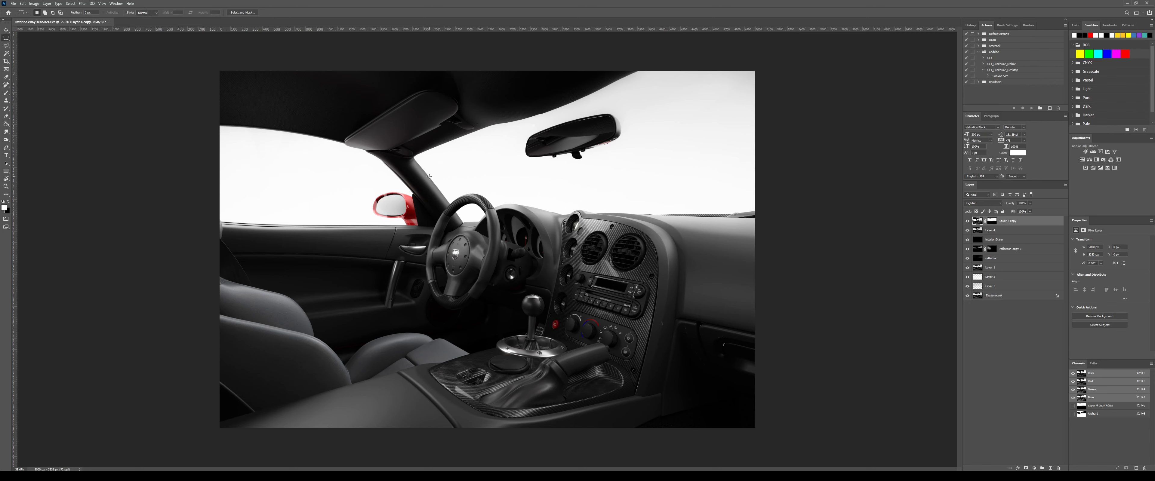
# - Compare the image with and without the masked copy and paste a merged copy of everything visible as a new top layer
pyautogui.click(967, 221)
pyautogui.click(967, 221)
pyautogui.click(967, 220)
pyautogui.click(968, 221)
pyautogui.hotkey('ctrl', 'a')
pyautogui.hotkey('ctrl', 'shift', 'c')
pyautogui.hotkey('ctrl', 'v')
# - Open the Alien Skin Exposure filter for the new merged layer and reset its adjustments
pyautogui.click(82, 3)
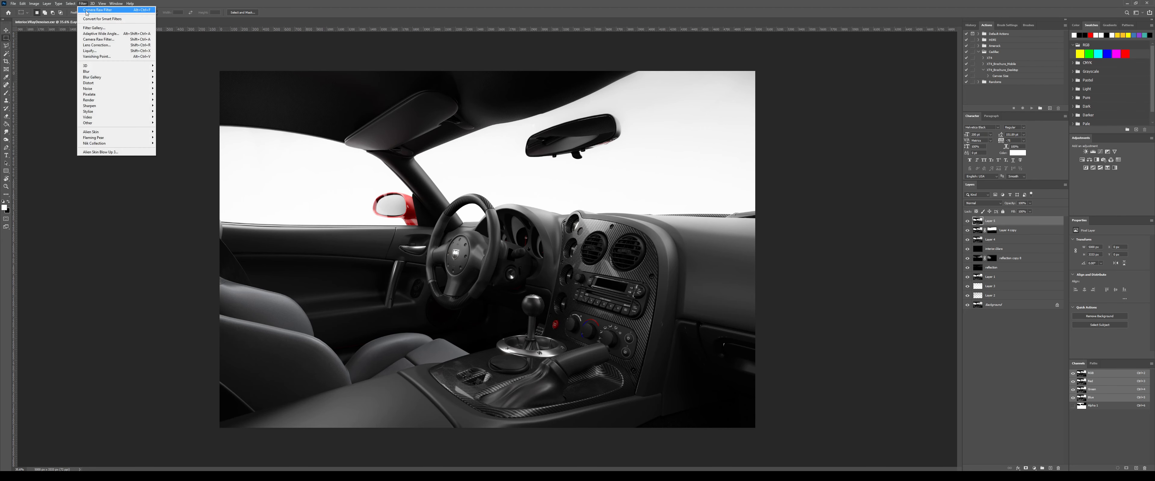
pyautogui.moveTo(135, 71)
pyautogui.click(175, 80)
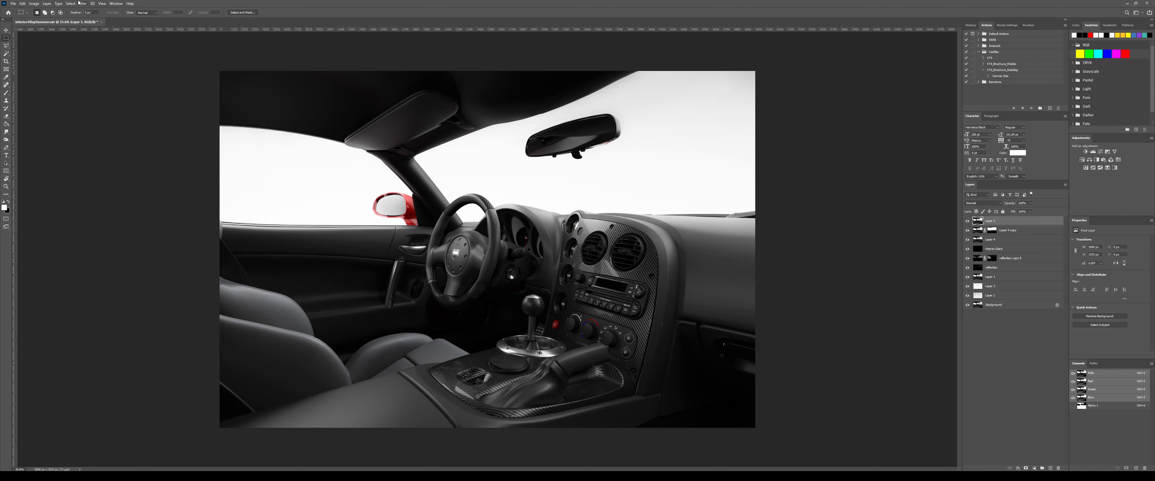
pyautogui.click(82, 4)
pyautogui.moveTo(99, 131)
pyautogui.click(175, 132)
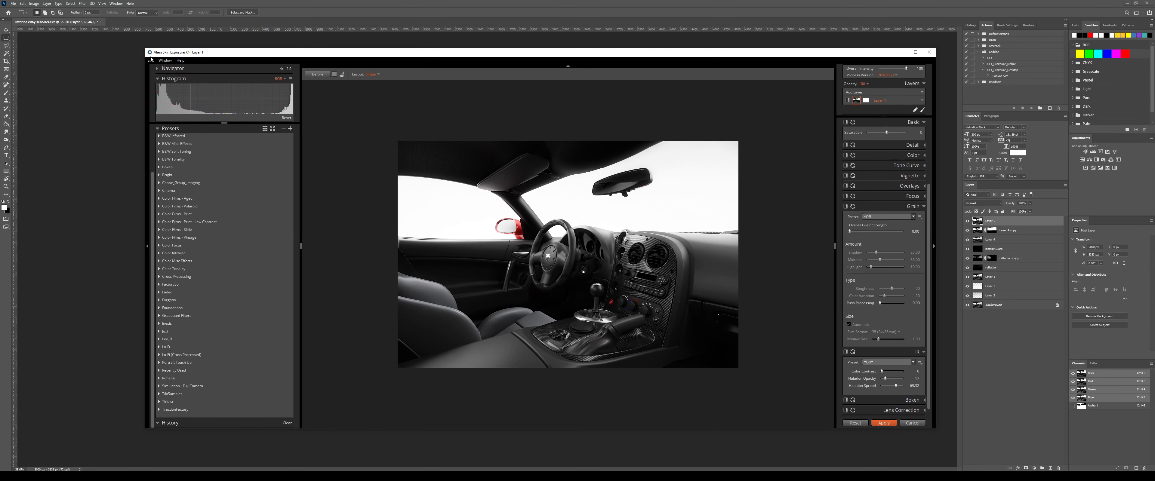
pyautogui.click(151, 60)
pyautogui.click(163, 74)
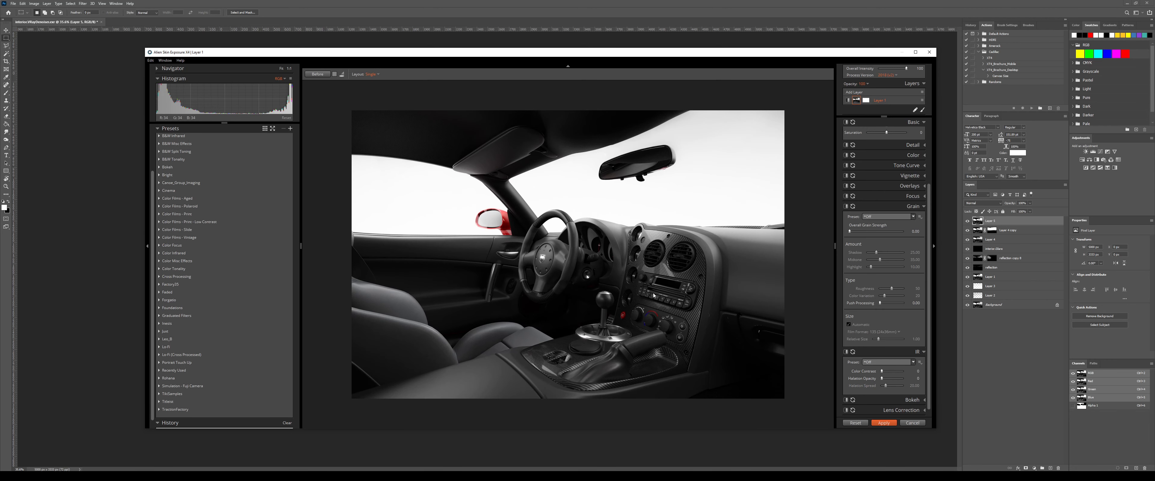
# - Raise the filter's Contrast to about 27 and Highlights to about 73, and increase Clarity slightly
pyautogui.scroll(3, 880, 258)
pyautogui.moveTo(886, 163); pyautogui.dragTo(891, 164)
pyautogui.moveTo(886, 204); pyautogui.dragTo(891, 204)
pyautogui.moveTo(886, 172); pyautogui.dragTo(900, 173)
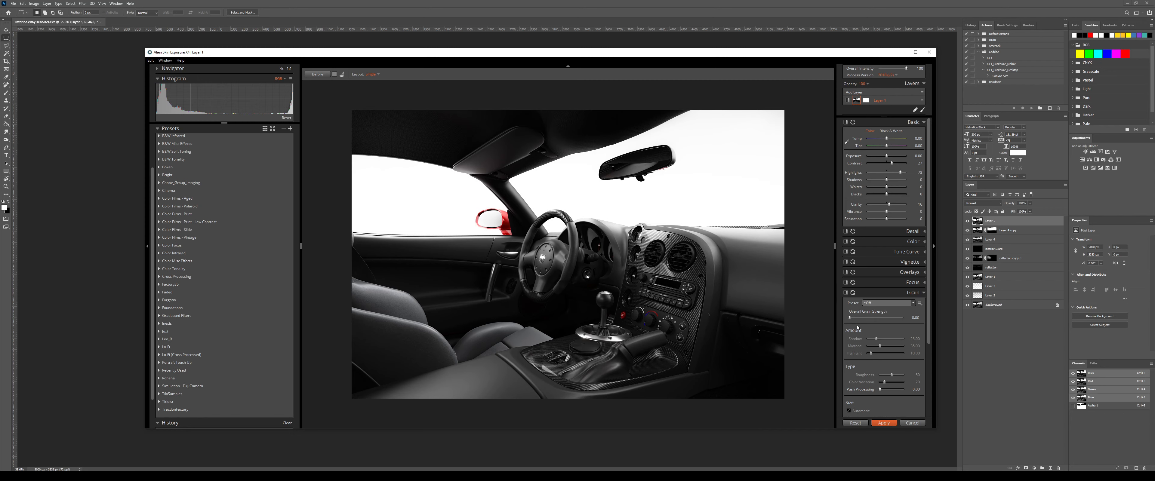
# - Add some halation opacity in the filter, lower Shadows to deepen the interior and reduce Blacks slightly
pyautogui.scroll(-3, 857, 327)
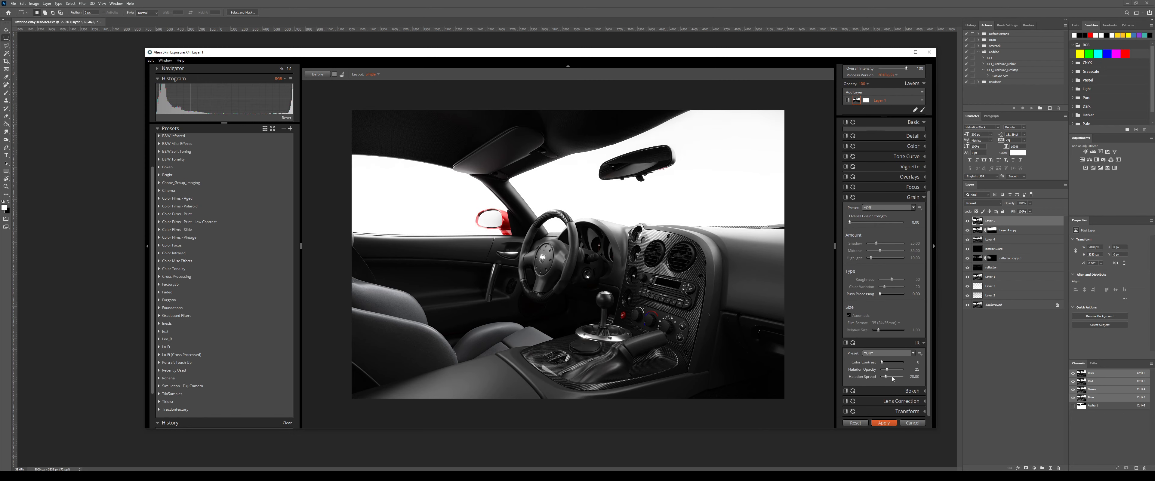
pyautogui.scroll(3, 884, 366)
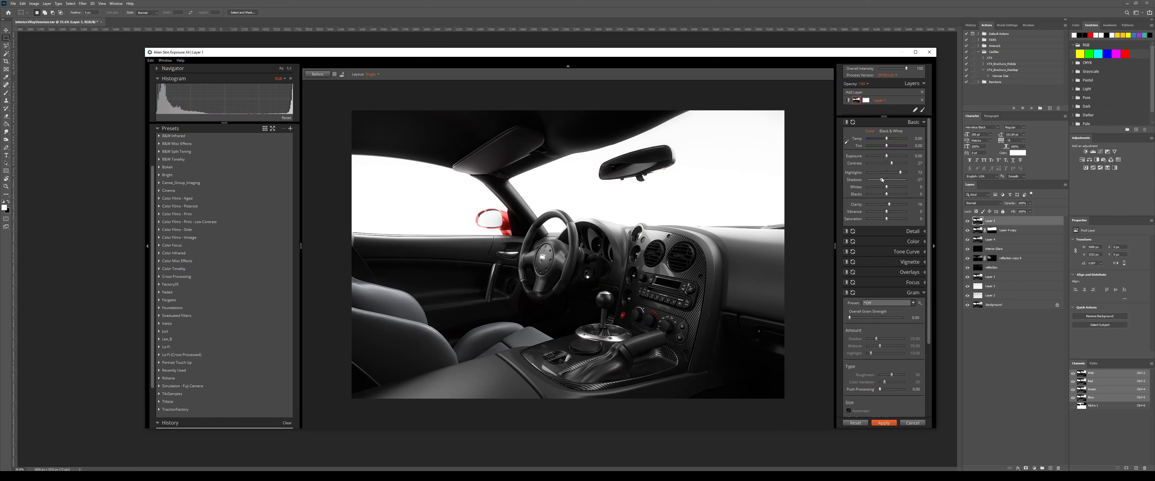
pyautogui.moveTo(874, 180); pyautogui.dragTo(887, 196)
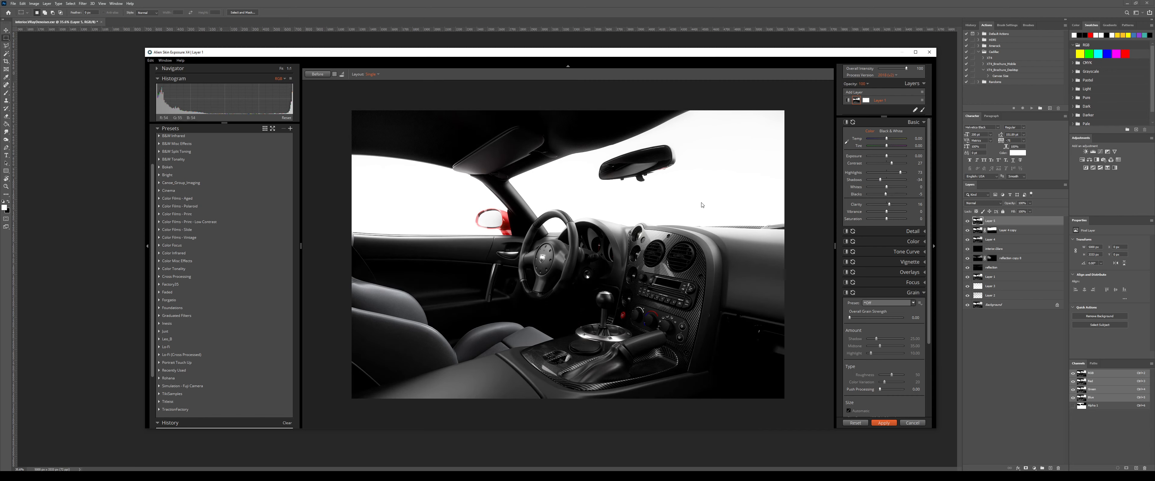
# - Compare the filtered image with the original, set Blacks to -2 and apply the filter
pyautogui.click(326, 75)
pyautogui.click(326, 75)
pyautogui.click(919, 194)
pyautogui.write('-2')
pyautogui.press('Return')
pyautogui.click(885, 423)
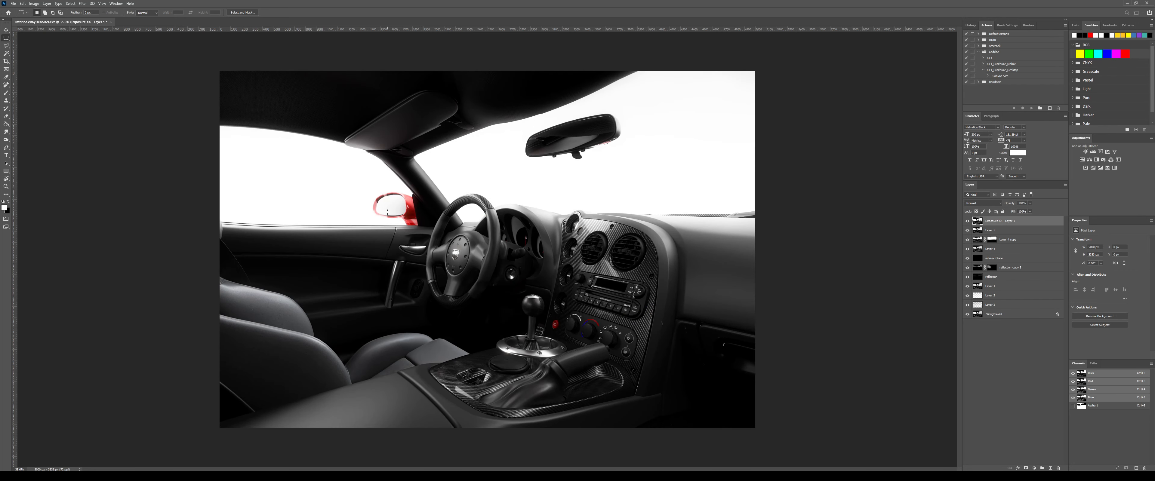
# - Open the Exposure-filtered layer in Camera Raw, fine-tune Temperature and Tint, and slightly raise Contrast and Exposure
pyautogui.click(81, 4)
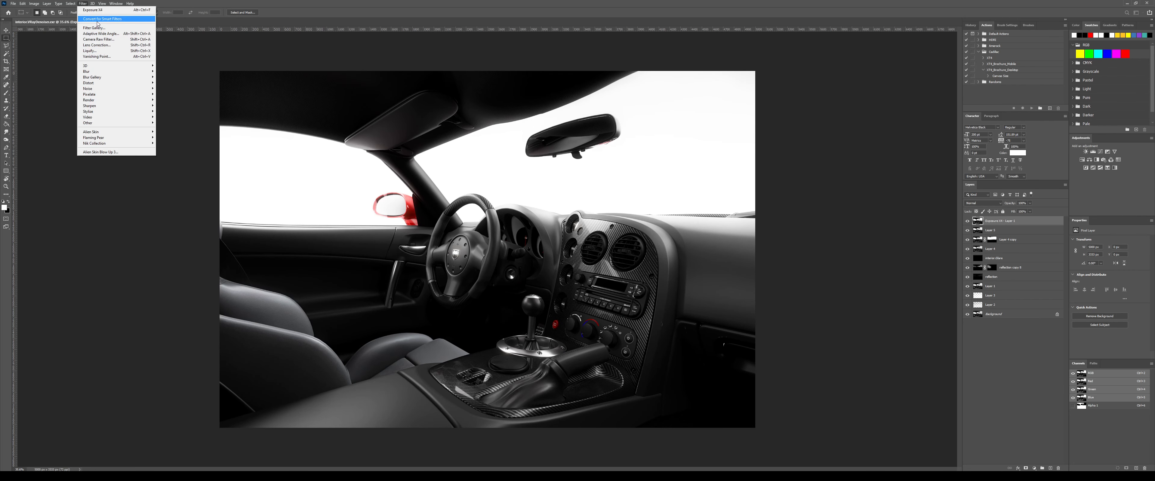
pyautogui.click(94, 41)
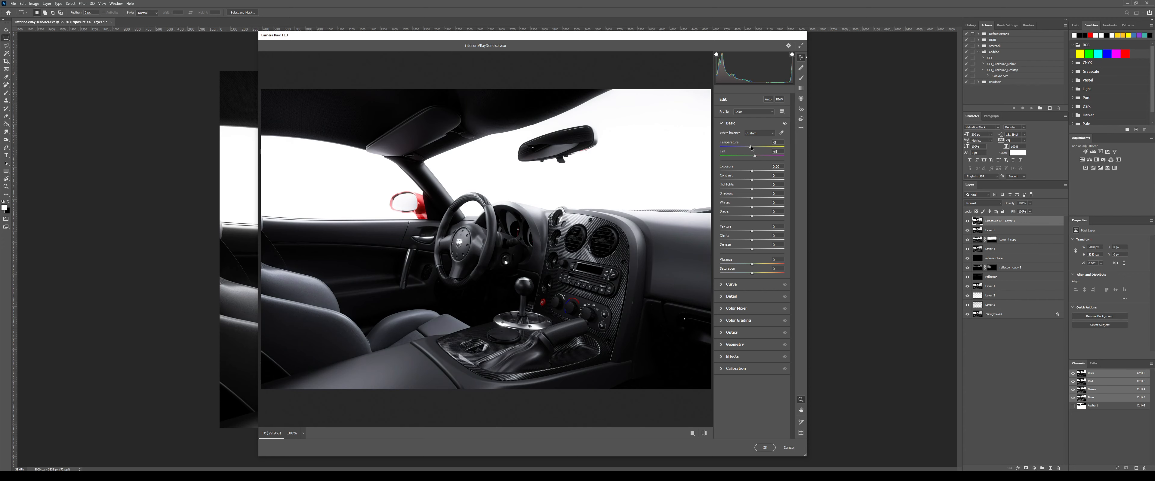
pyautogui.click(570, 239)
pyautogui.moveTo(754, 180); pyautogui.dragTo(757, 169)
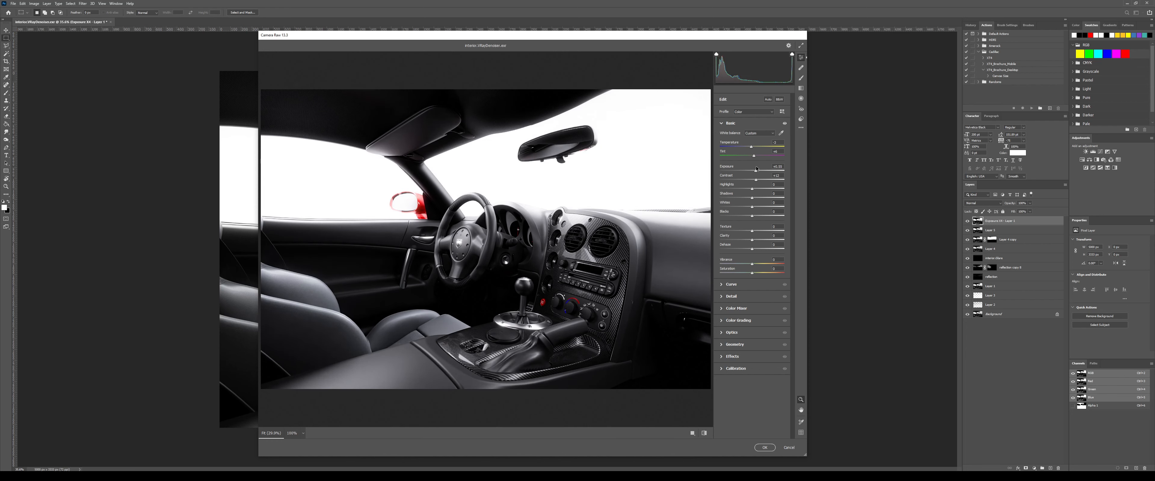
# - Fine-tune Highlights, Clarity and Dehaze in Camera Raw, raise Saturation slightly and apply the filter
pyautogui.moveTo(760, 190); pyautogui.dragTo(754, 190)
pyautogui.moveTo(752, 240)
pyautogui.mouseDown()
pyautogui.moveTo(722, 242)
pyautogui.moveTo(761, 249)
pyautogui.mouseUp()
pyautogui.click(757, 274)
pyautogui.moveTo(757, 273); pyautogui.dragTo(756, 273)
pyautogui.click(764, 447)
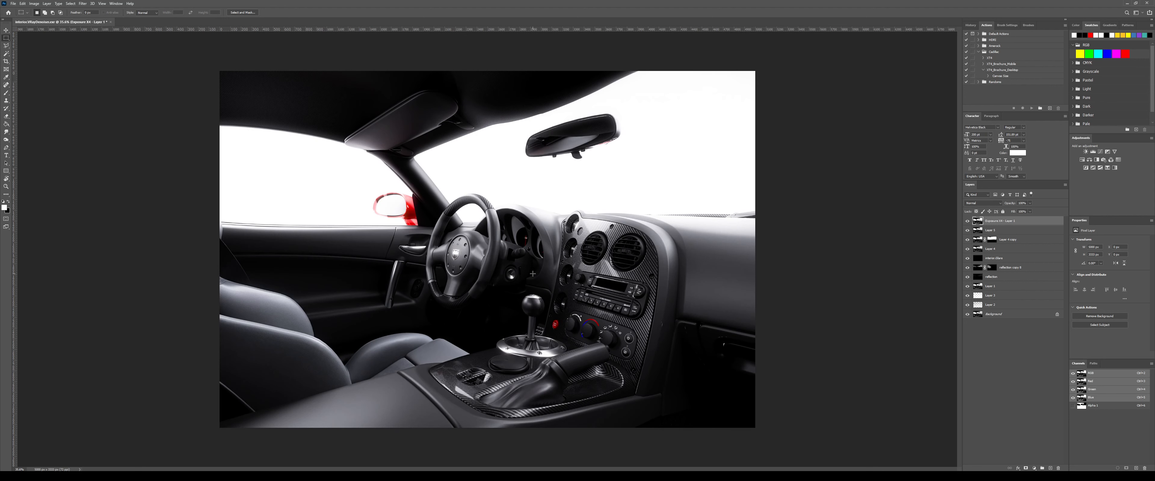
# - Add an empty layer and darken the lower edges of the image on it with a large black brush at 10% opacity
pyautogui.click(1047, 466)
pyautogui.press('b')
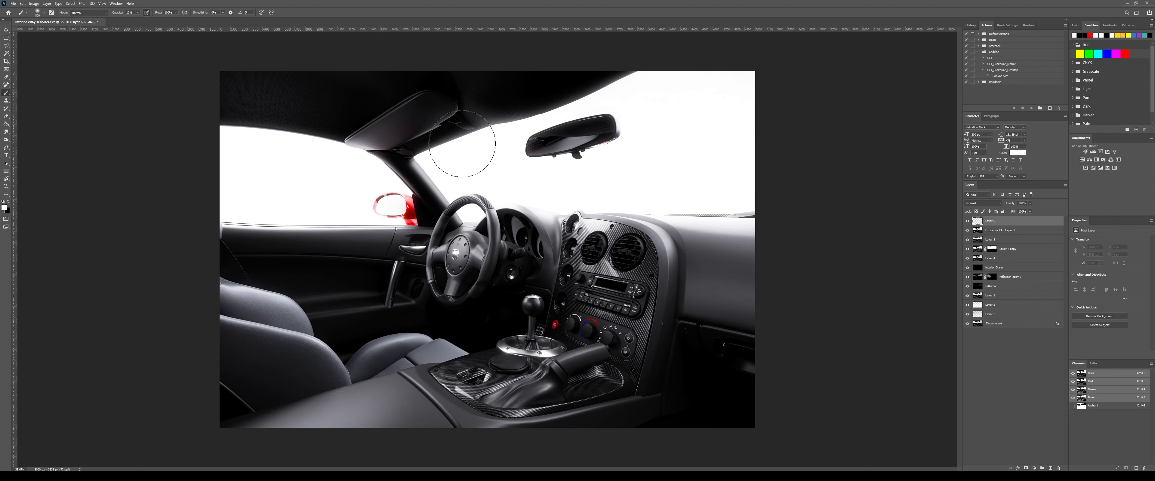
pyautogui.keyDown('alt'); pyautogui.scroll(-3, 458, 157); pyautogui.keyUp('alt')
pyautogui.press('x')
pyautogui.press(']')
pyautogui.press(']')
pyautogui.press(']')
pyautogui.press(']')
pyautogui.press(']')
pyautogui.press(']')
pyautogui.press(']')
pyautogui.moveTo(615, 395)
pyautogui.mouseDown()
pyautogui.moveTo(675, 399)
pyautogui.moveTo(426, 386)
pyautogui.moveTo(313, 353)
pyautogui.moveTo(293, 307)
pyautogui.moveTo(431, 399)
pyautogui.moveTo(479, 394)
pyautogui.moveTo(247, 322)
pyautogui.moveTo(491, 373)
pyautogui.moveTo(665, 373)
pyautogui.moveTo(654, 362)
pyautogui.moveTo(449, 388)
pyautogui.moveTo(276, 385)
pyautogui.moveTo(248, 299)
pyautogui.moveTo(279, 294)
pyautogui.moveTo(539, 404)
pyautogui.moveTo(288, 383)
pyautogui.moveTo(404, 388)
pyautogui.moveTo(685, 309)
pyautogui.moveTo(365, 370)
pyautogui.moveTo(275, 284)
pyautogui.moveTo(305, 323)
pyautogui.mouseUp()
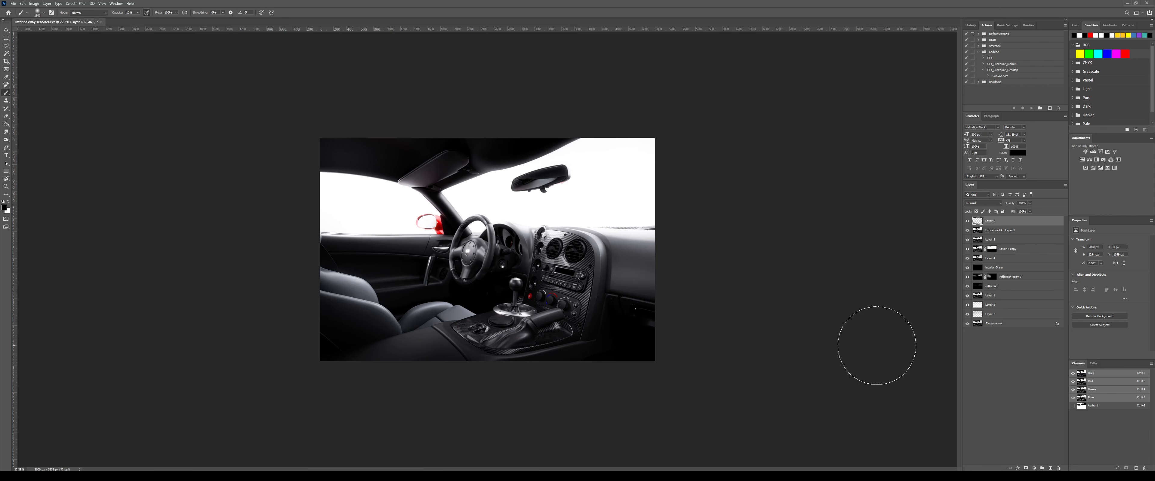
# - Add a layer mask to the edge-darkening layer and soften its effect over the interior with faint black brush strokes
pyautogui.click(1025, 468)
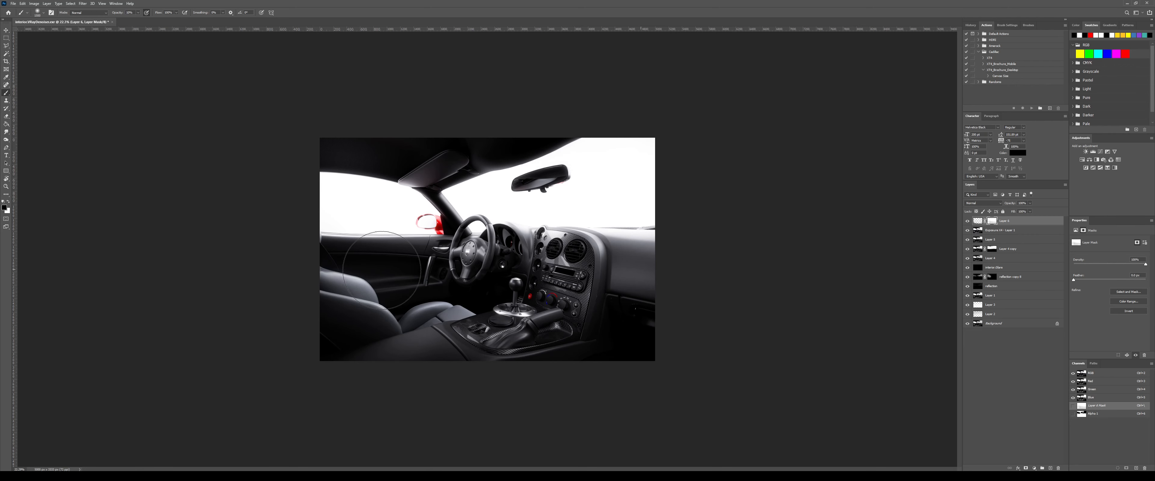
pyautogui.press('m')
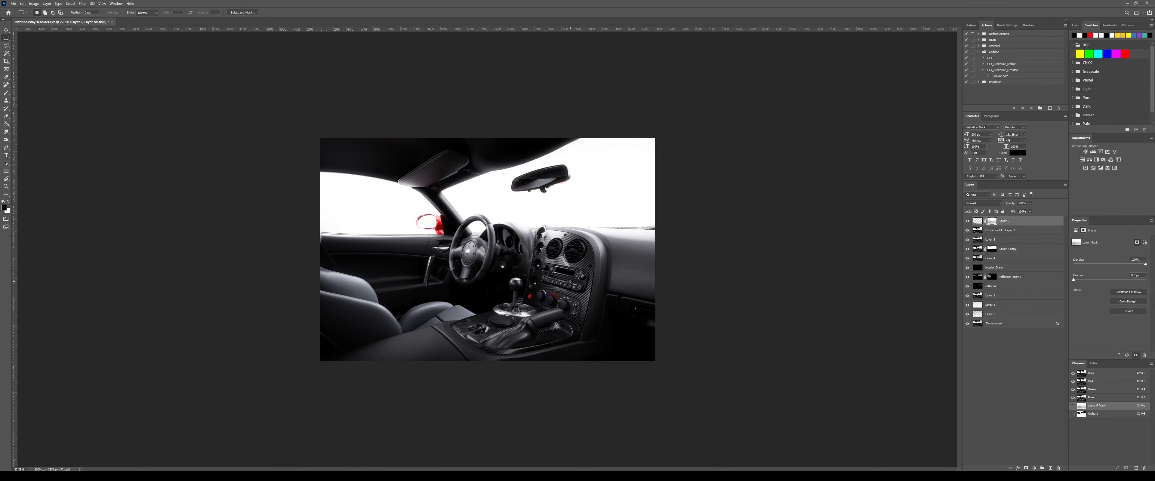
pyautogui.keyDown('alt'); pyautogui.scroll(4, 586, 266); pyautogui.keyUp('alt')
pyautogui.keyDown('alt'); pyautogui.scroll(1, 737, 252); pyautogui.keyUp('alt')
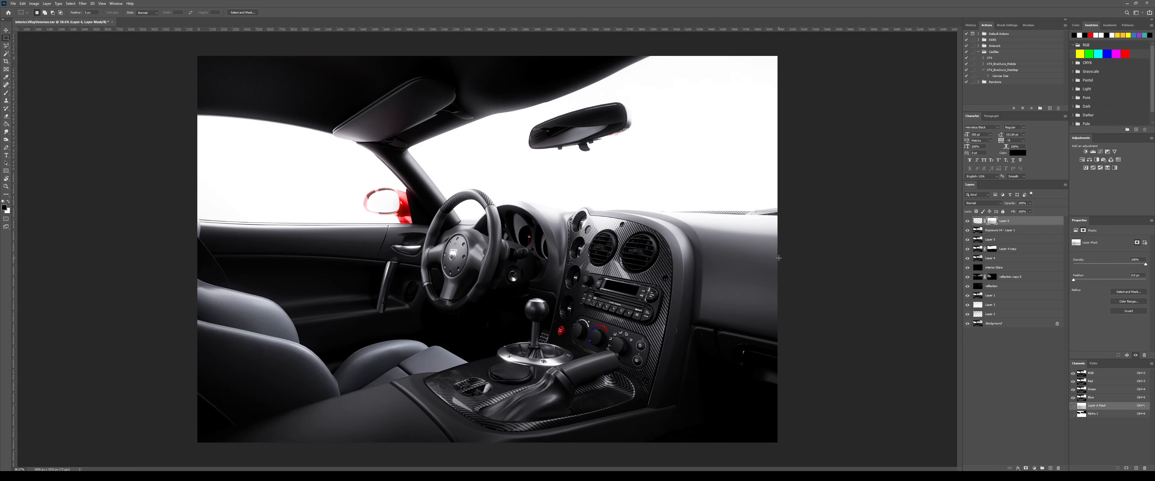
pyautogui.keyDown('alt'); pyautogui.scroll(-1, 778, 254); pyautogui.keyUp('alt')
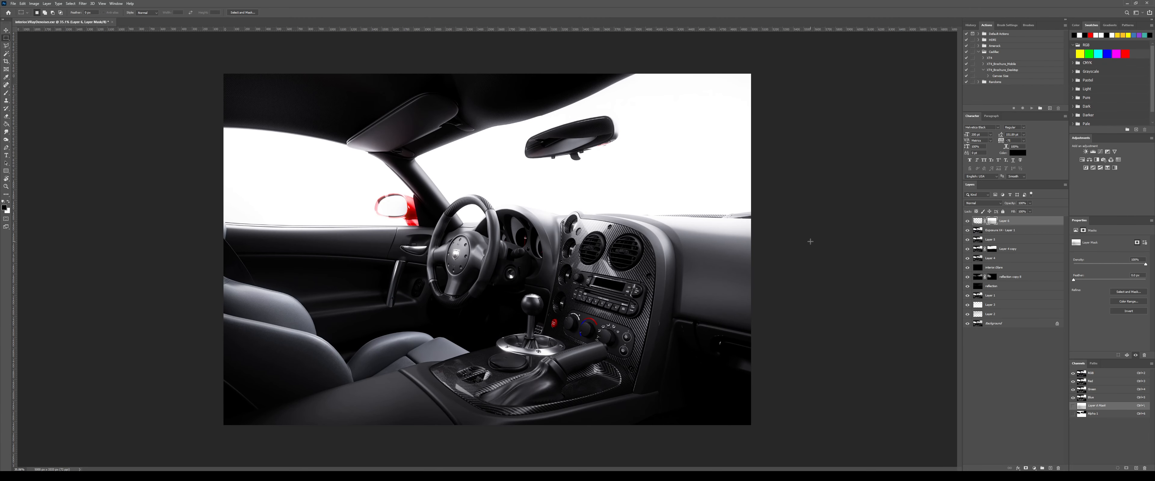